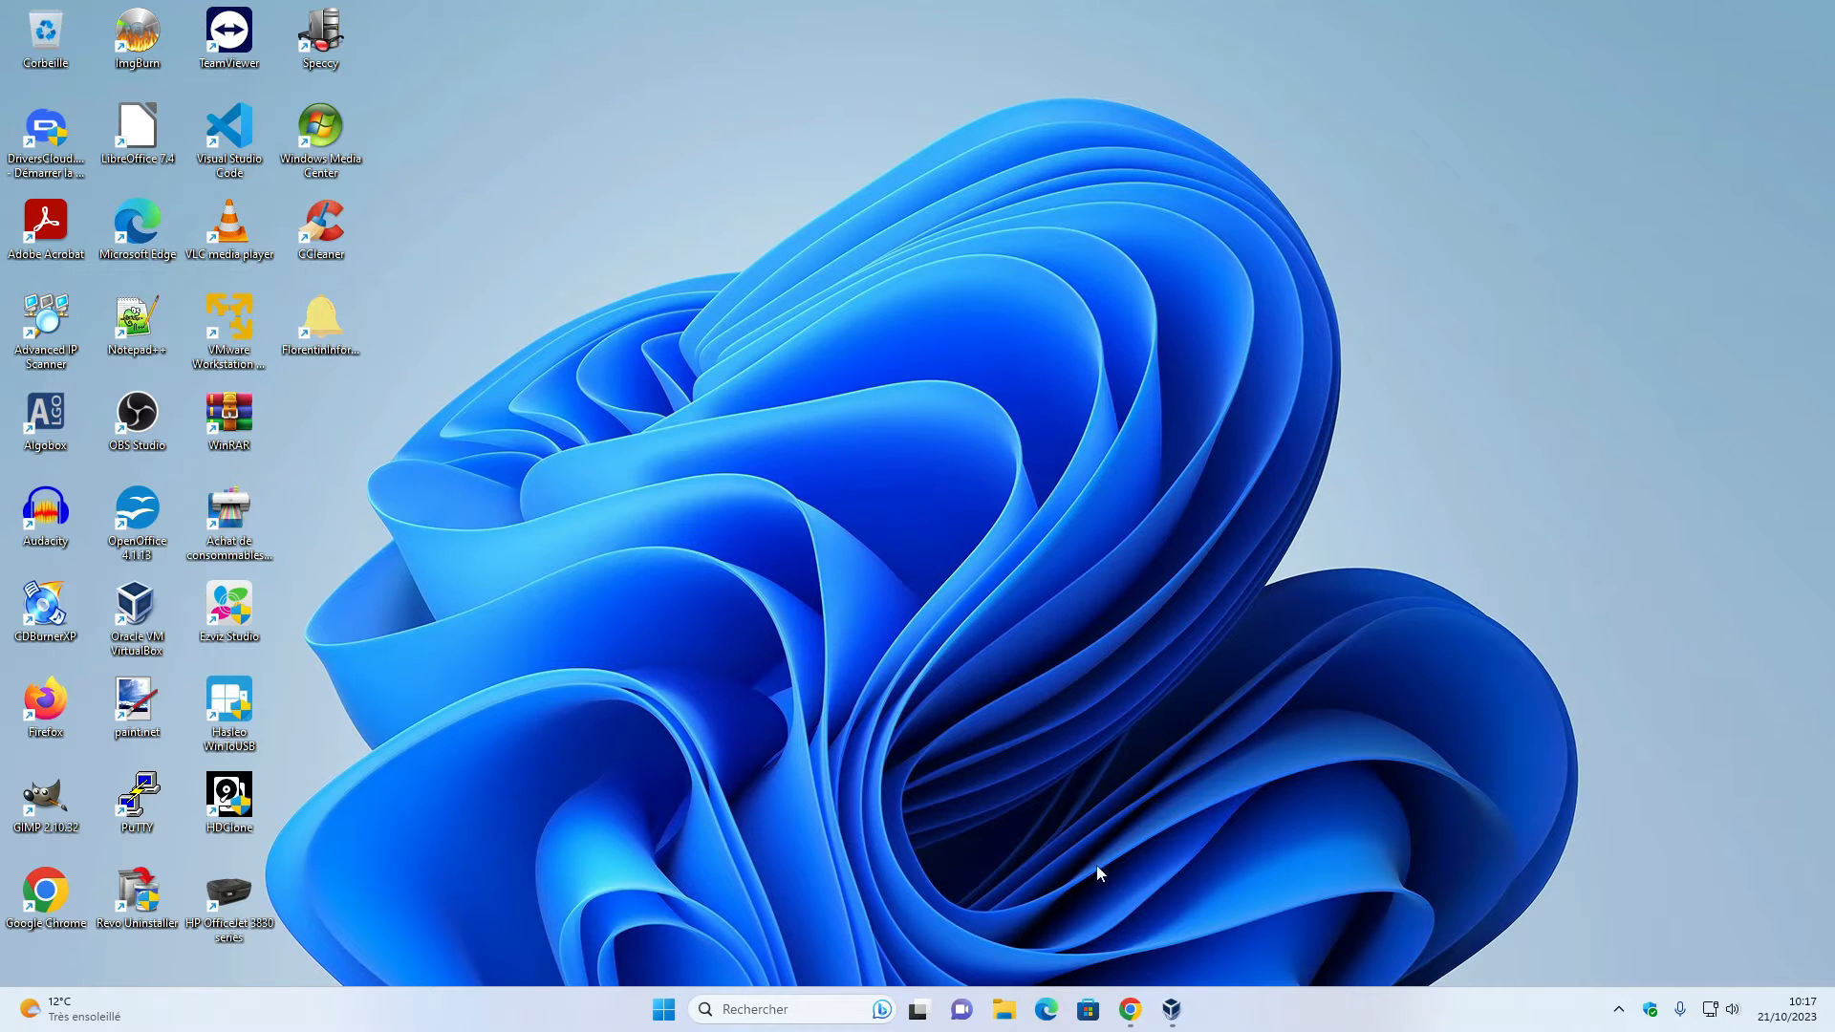
# Step: Switch to Chrome and examine the hardware requirements listed for Ubuntu and its variants on the ubuntu-fr wiki page
pyautogui.click(1127, 1007)
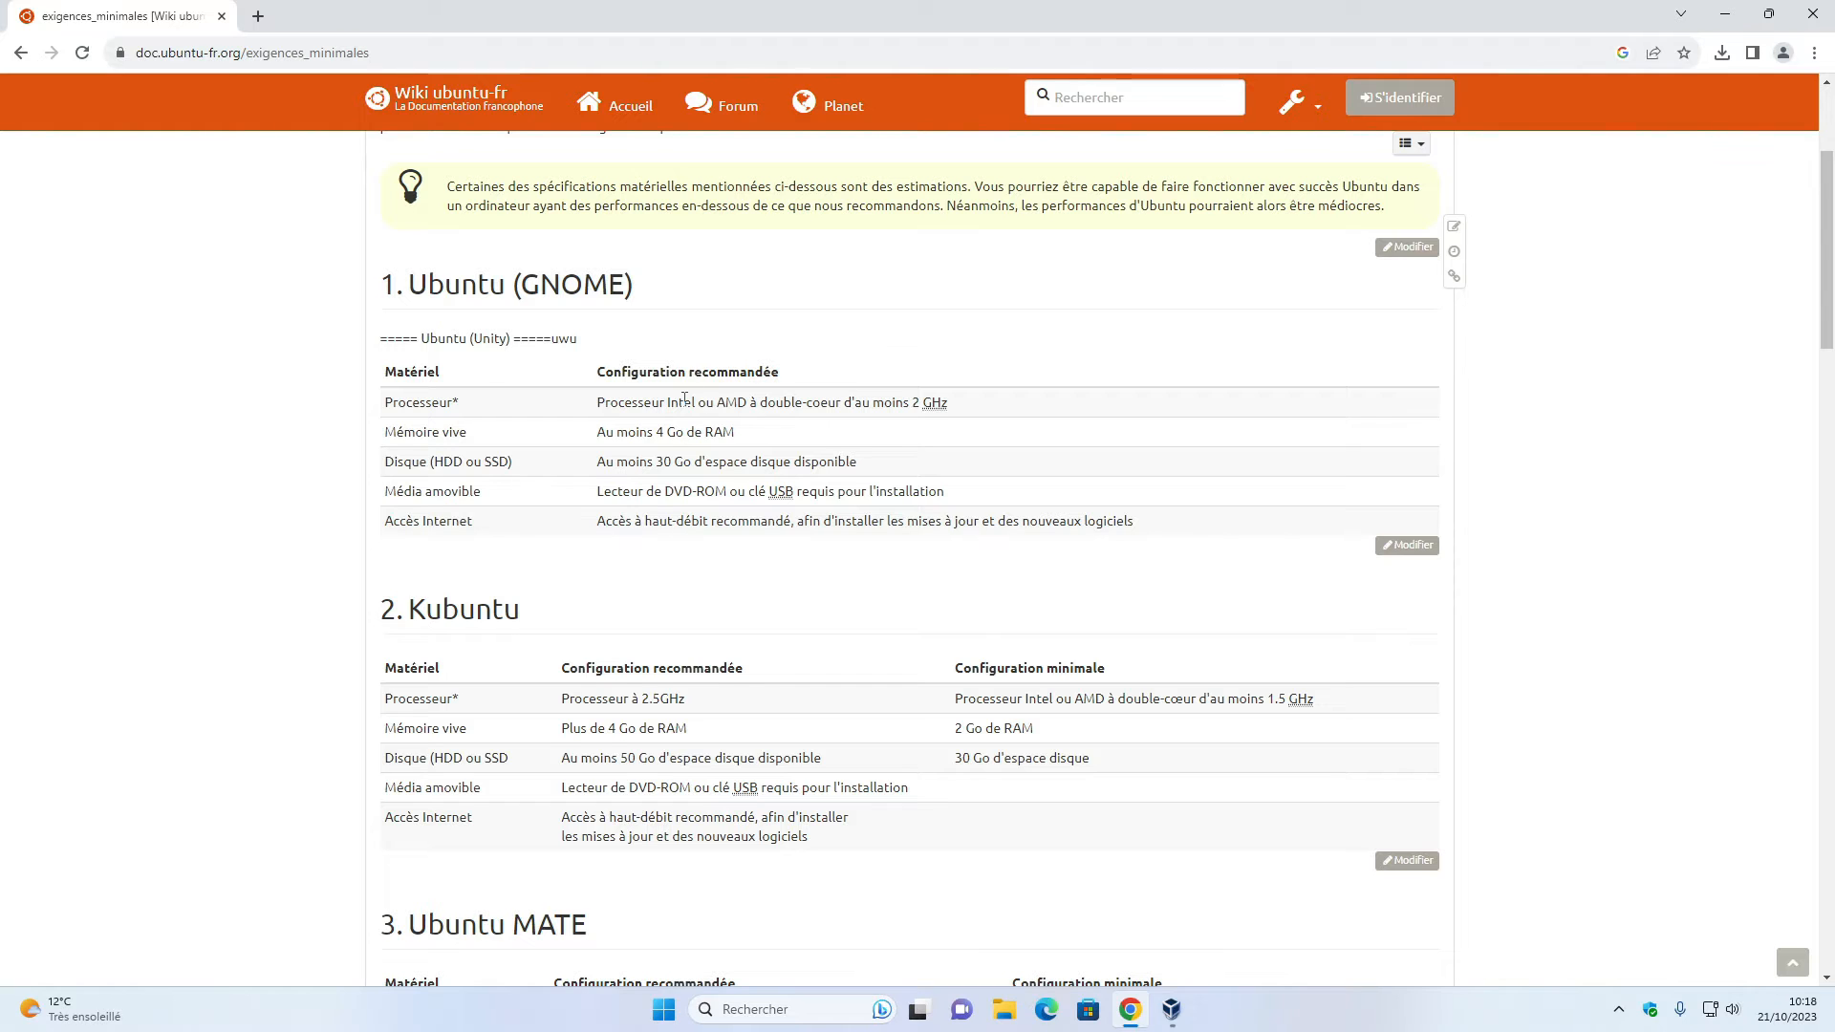
pyautogui.scroll(-3, 330, 573)
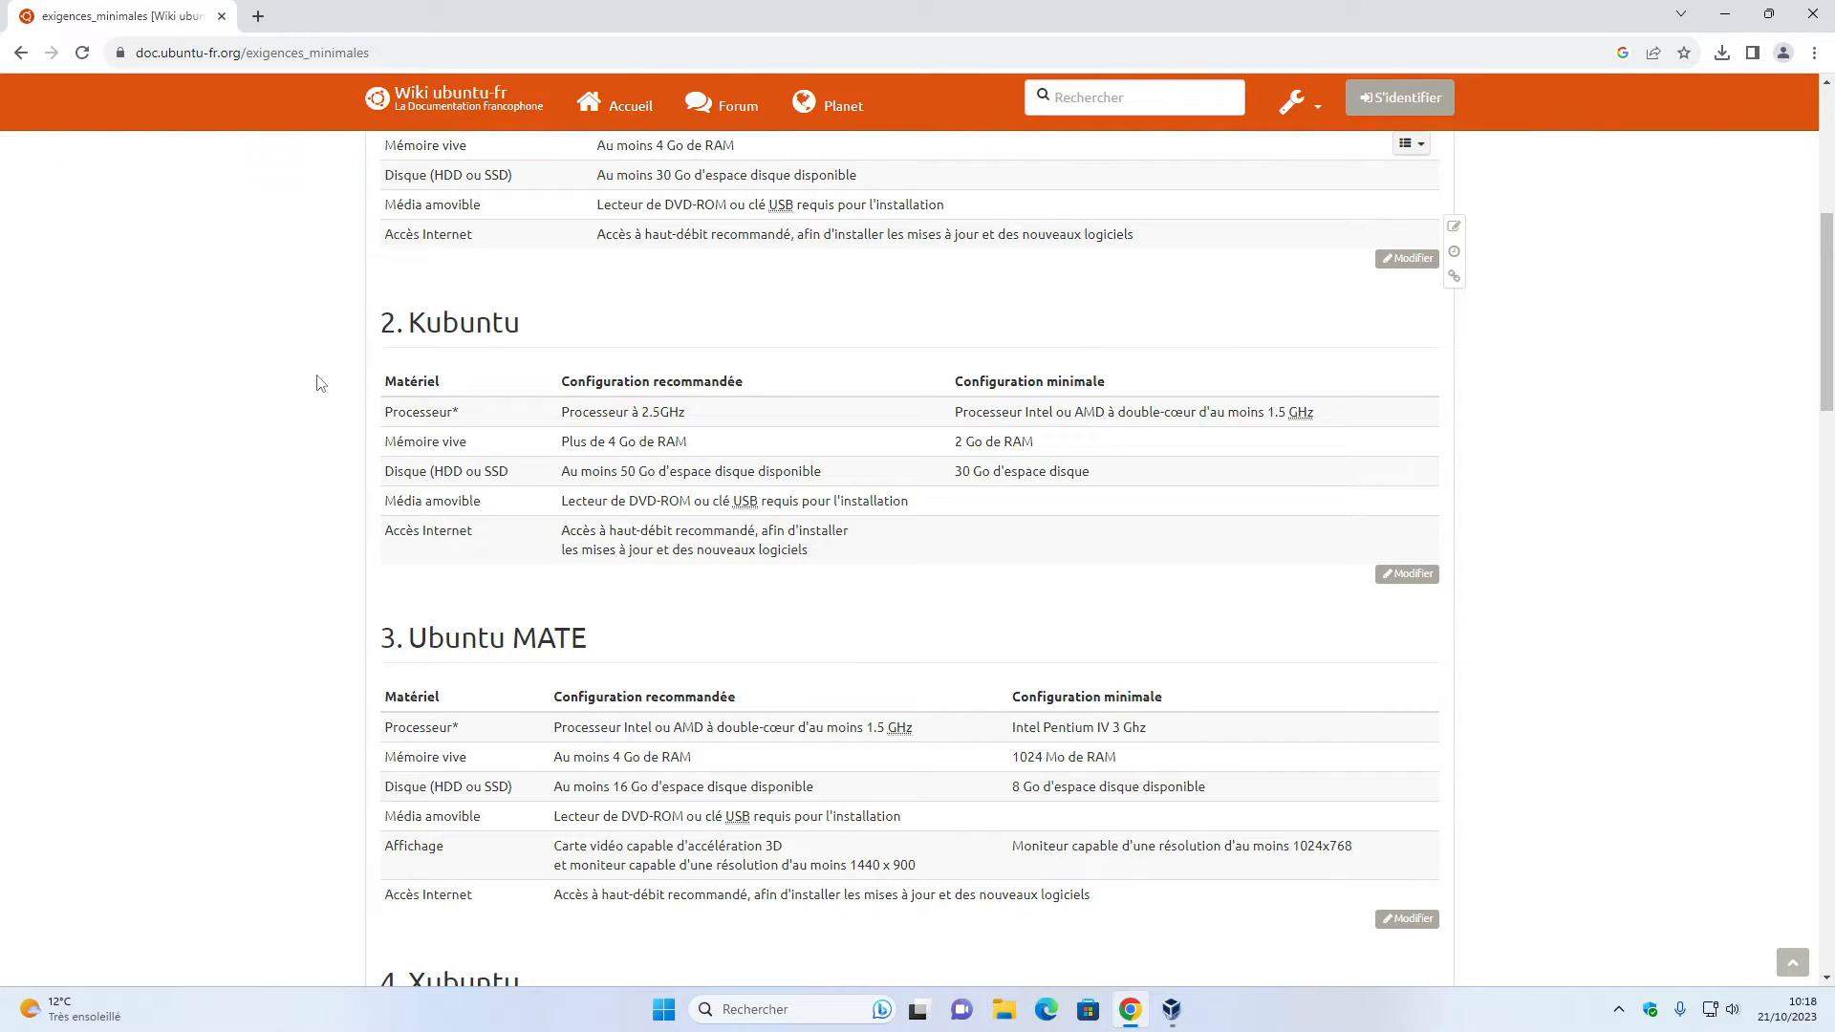
pyautogui.scroll(-3, 609, 481)
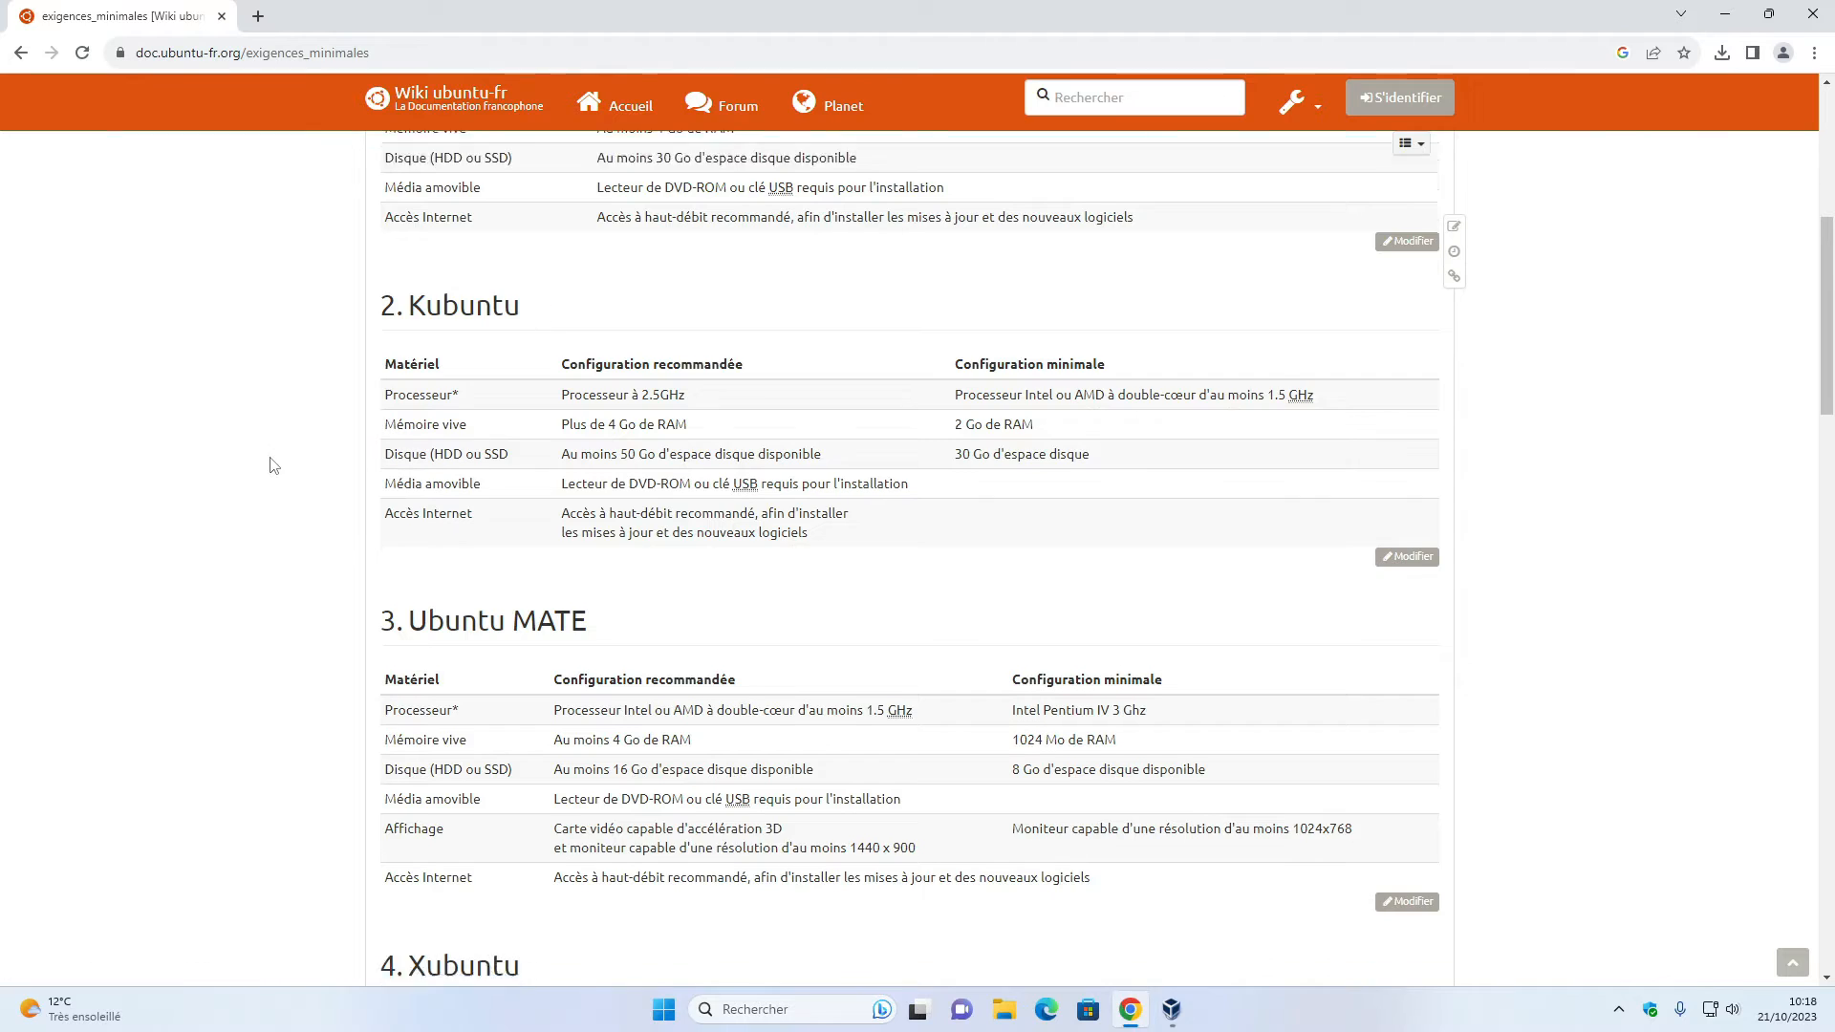
pyautogui.scroll(-5, 609, 481)
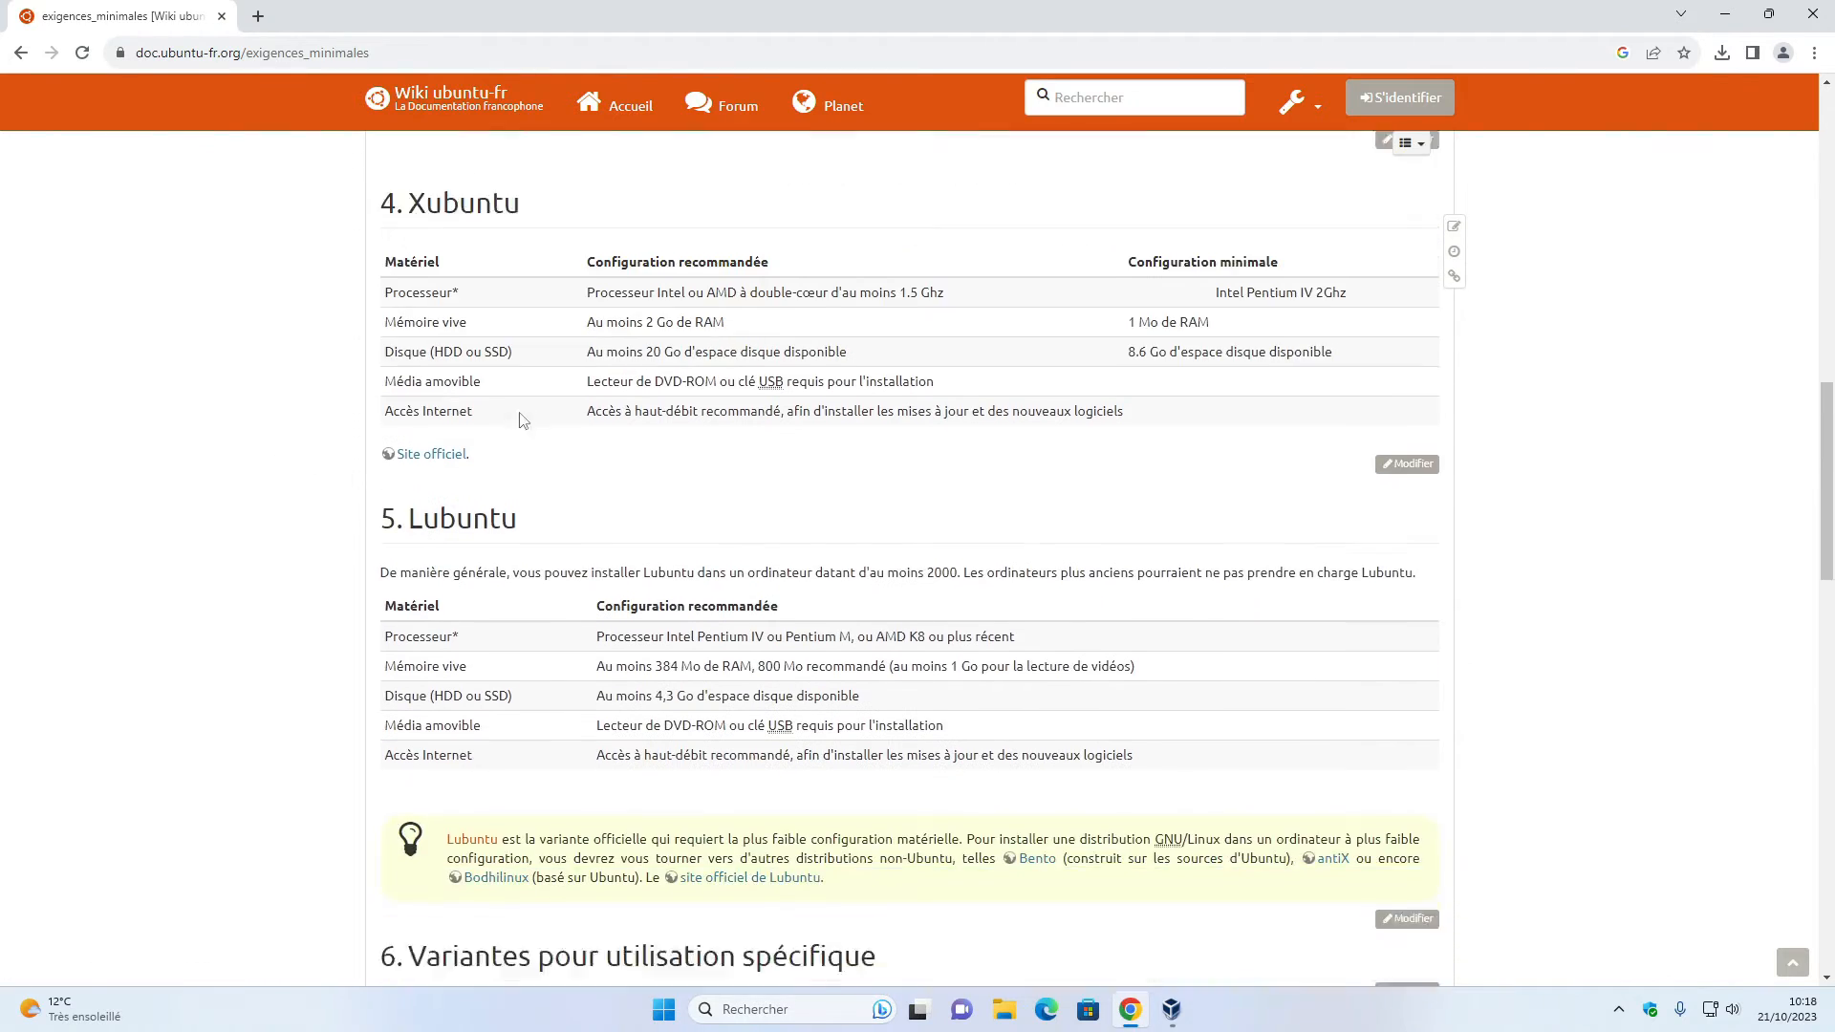
pyautogui.scroll(6, 323, 502)
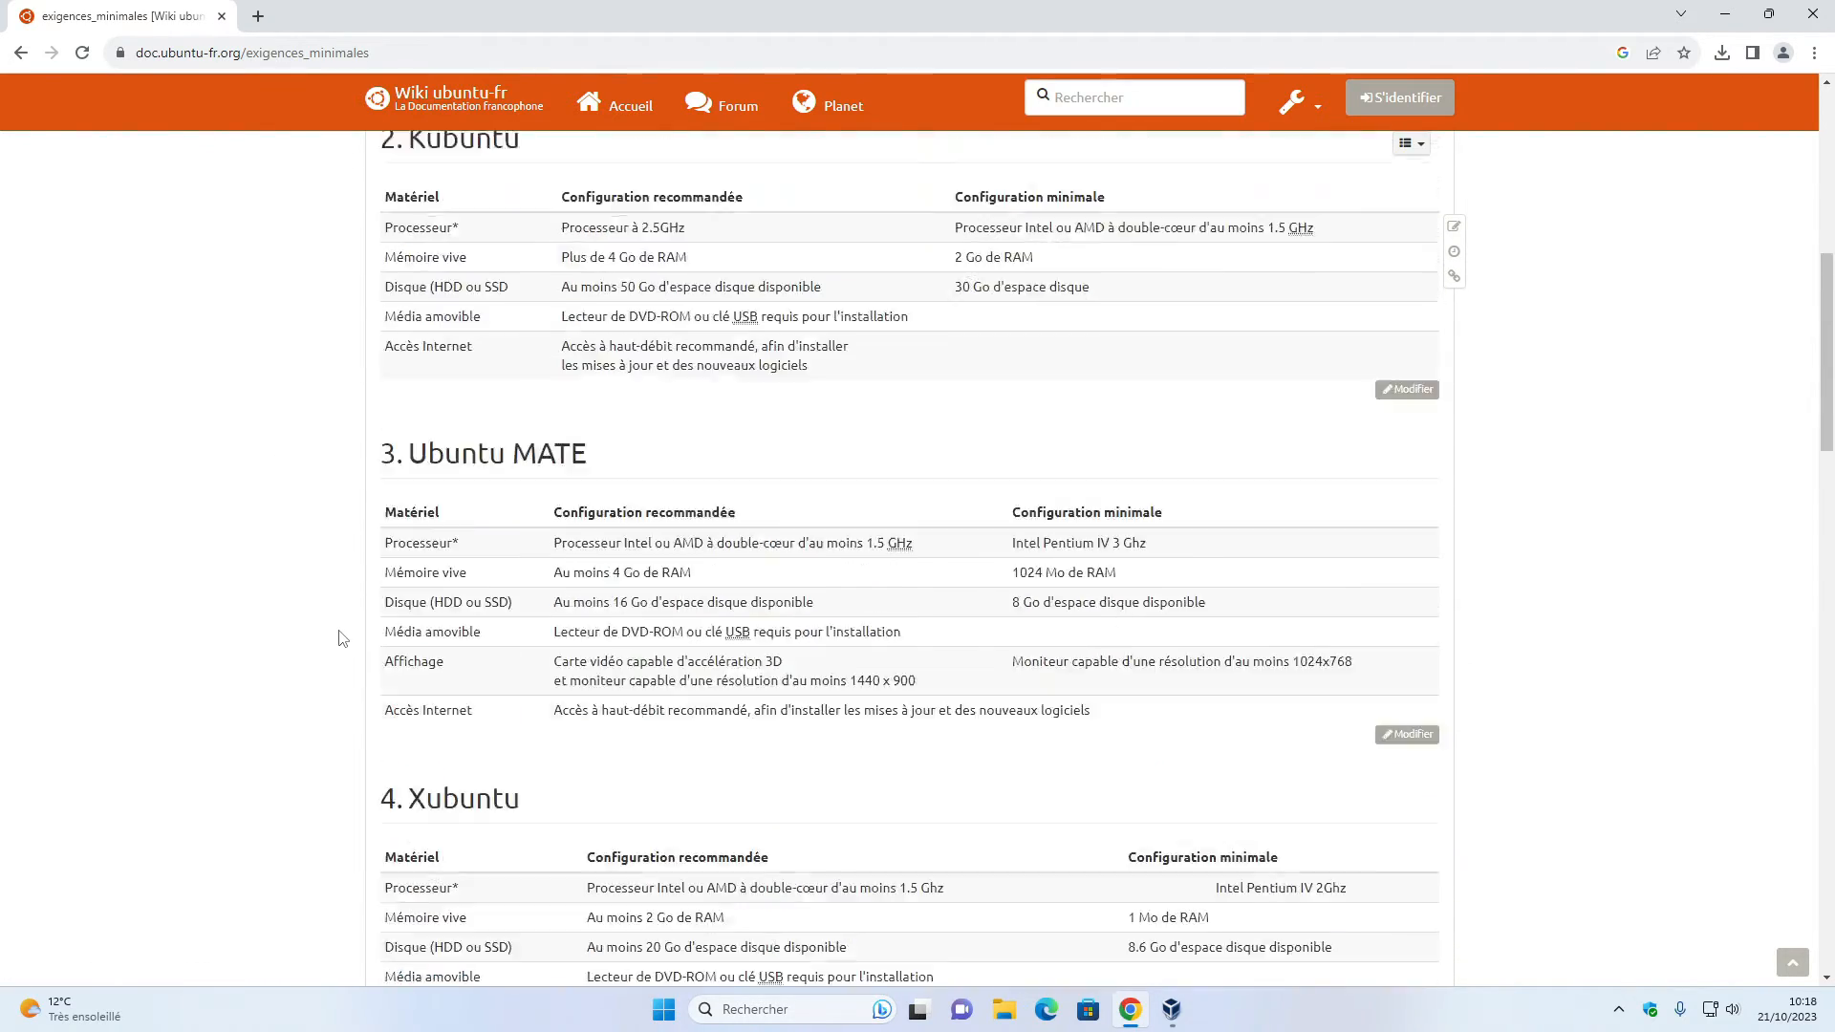
pyautogui.scroll(-12, 341, 636)
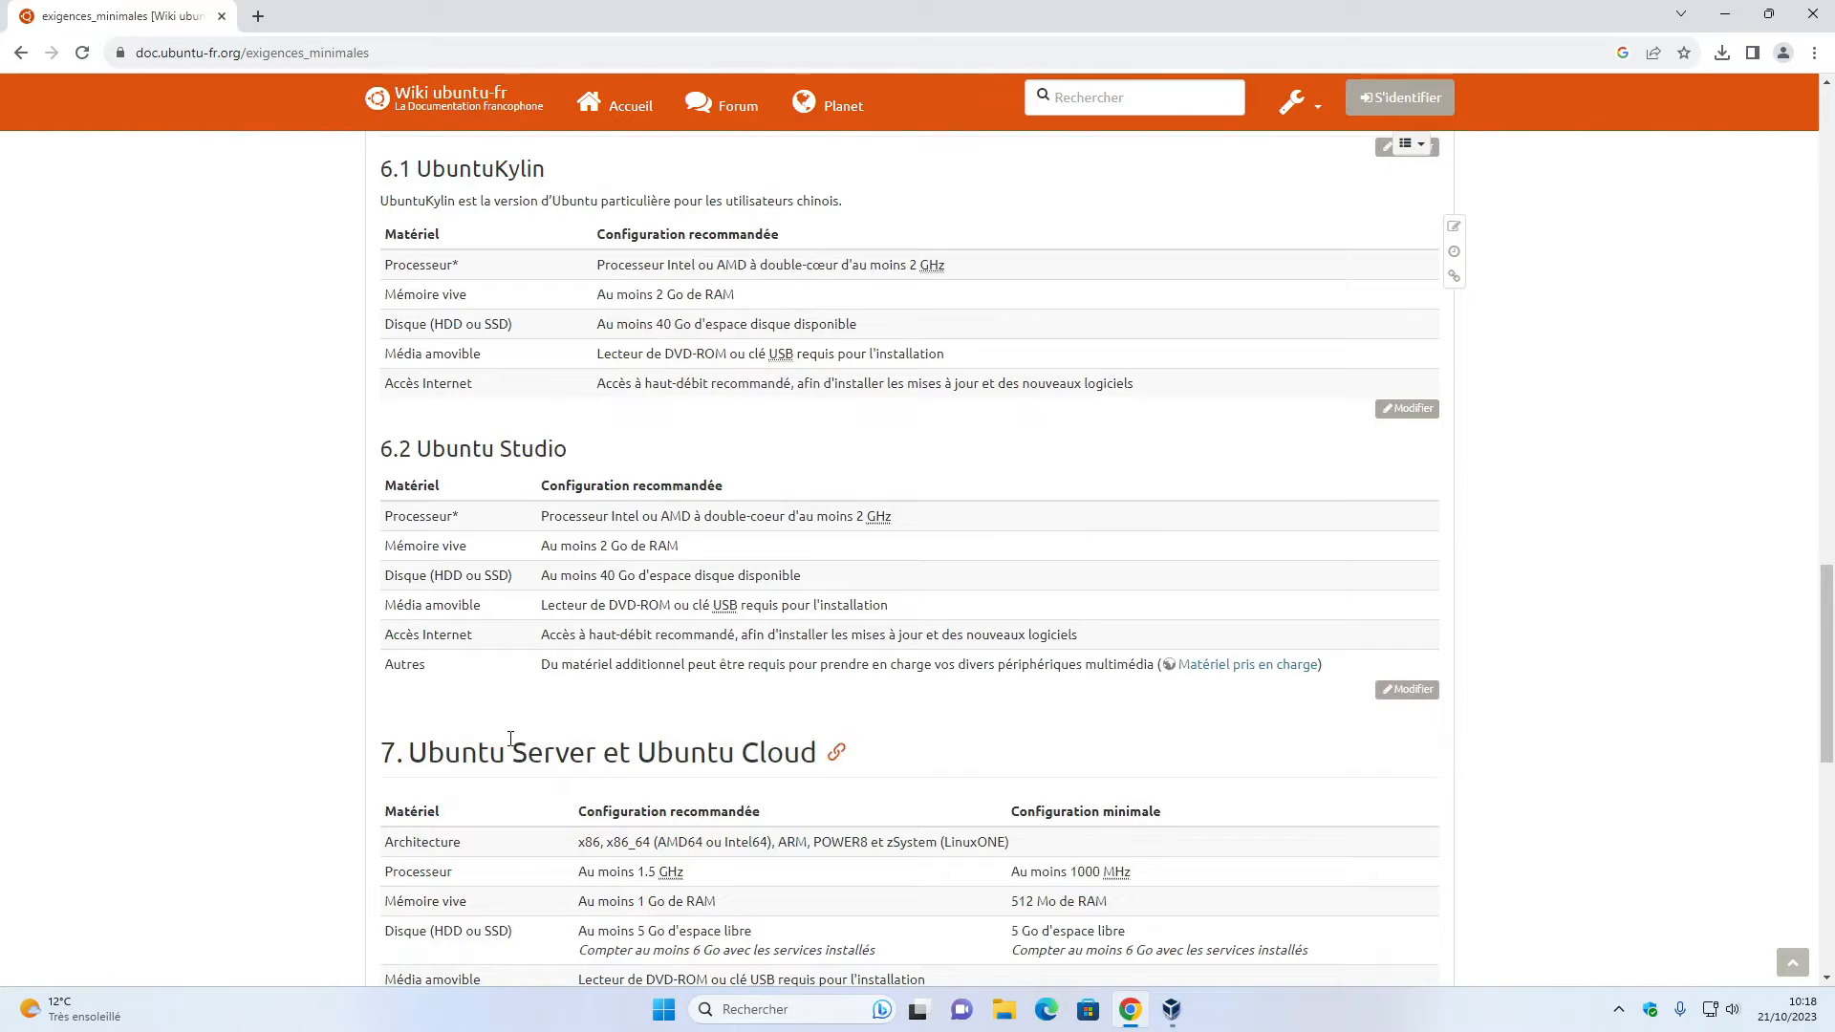
pyautogui.scroll(6, 463, 585)
pyautogui.scroll(-4, 492, 698)
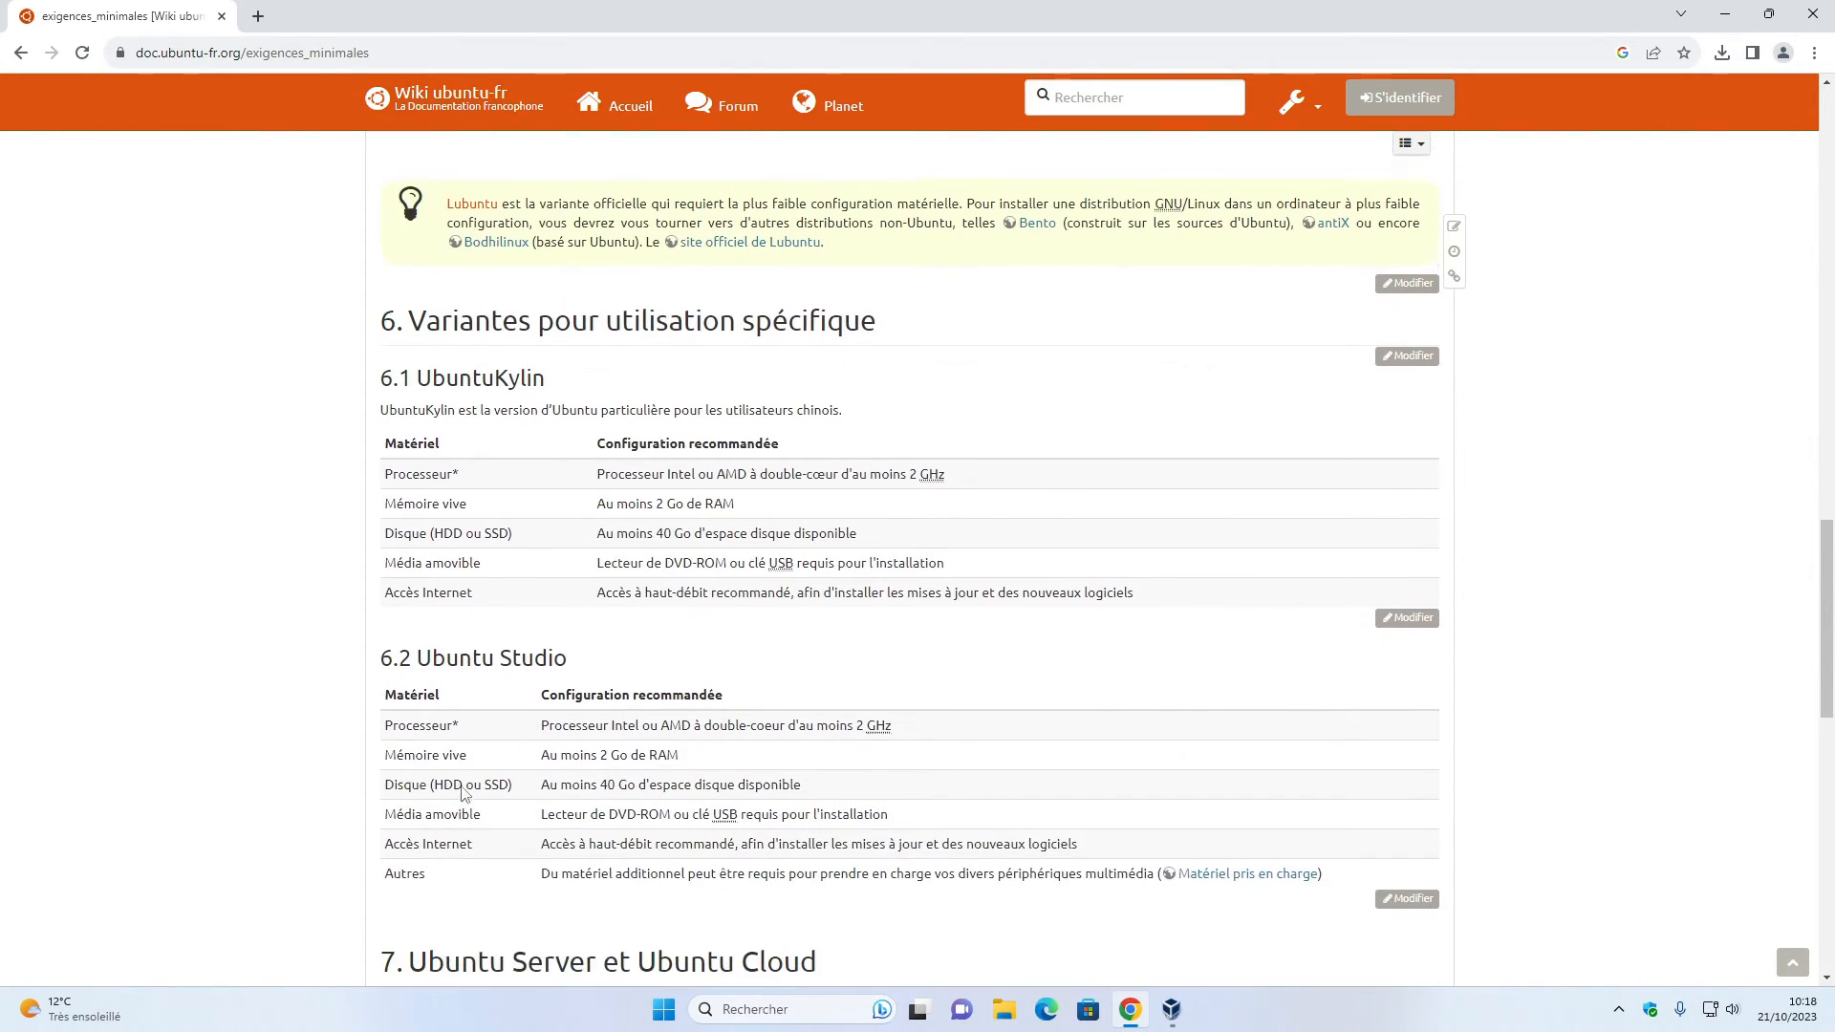
pyautogui.scroll(20, 258, 621)
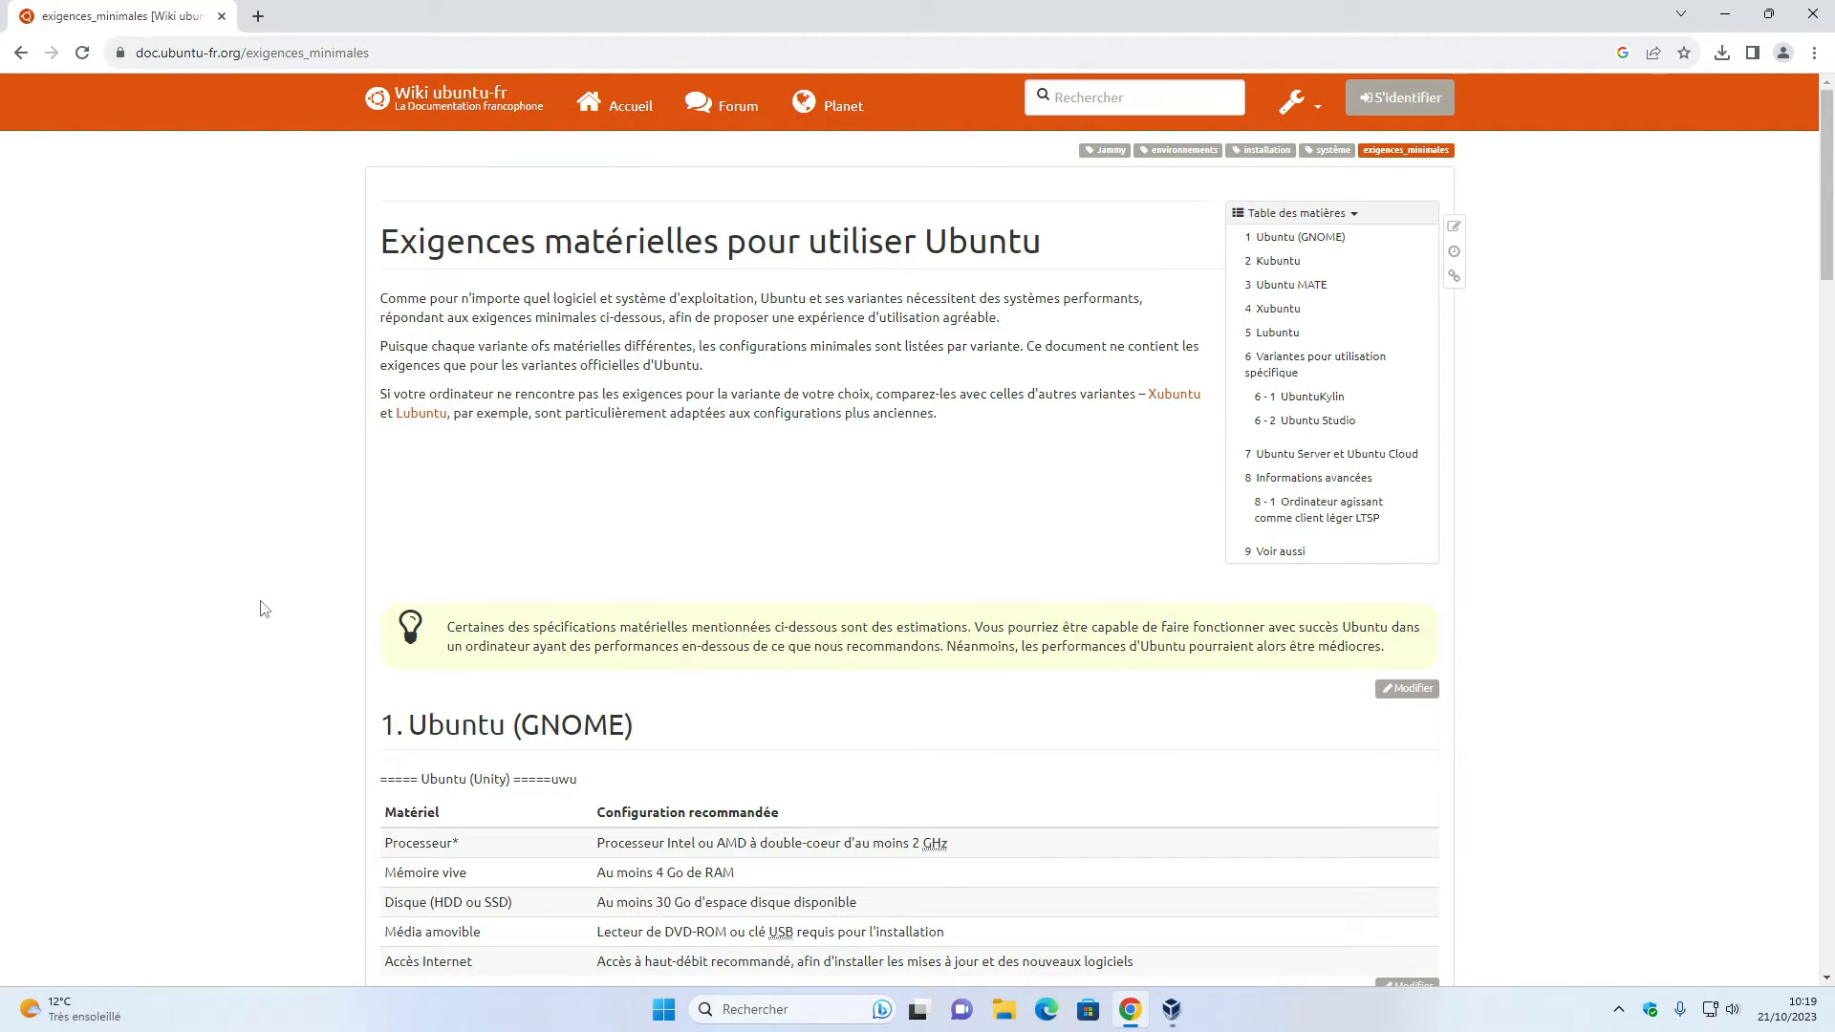
pyautogui.click(1812, 15)
# Step: Switch to VirtualBox and review the Ubuntu 22.04 machine's system memory, processor and storage settings, including its virtual disk and ISO image
pyautogui.click(1172, 1009)
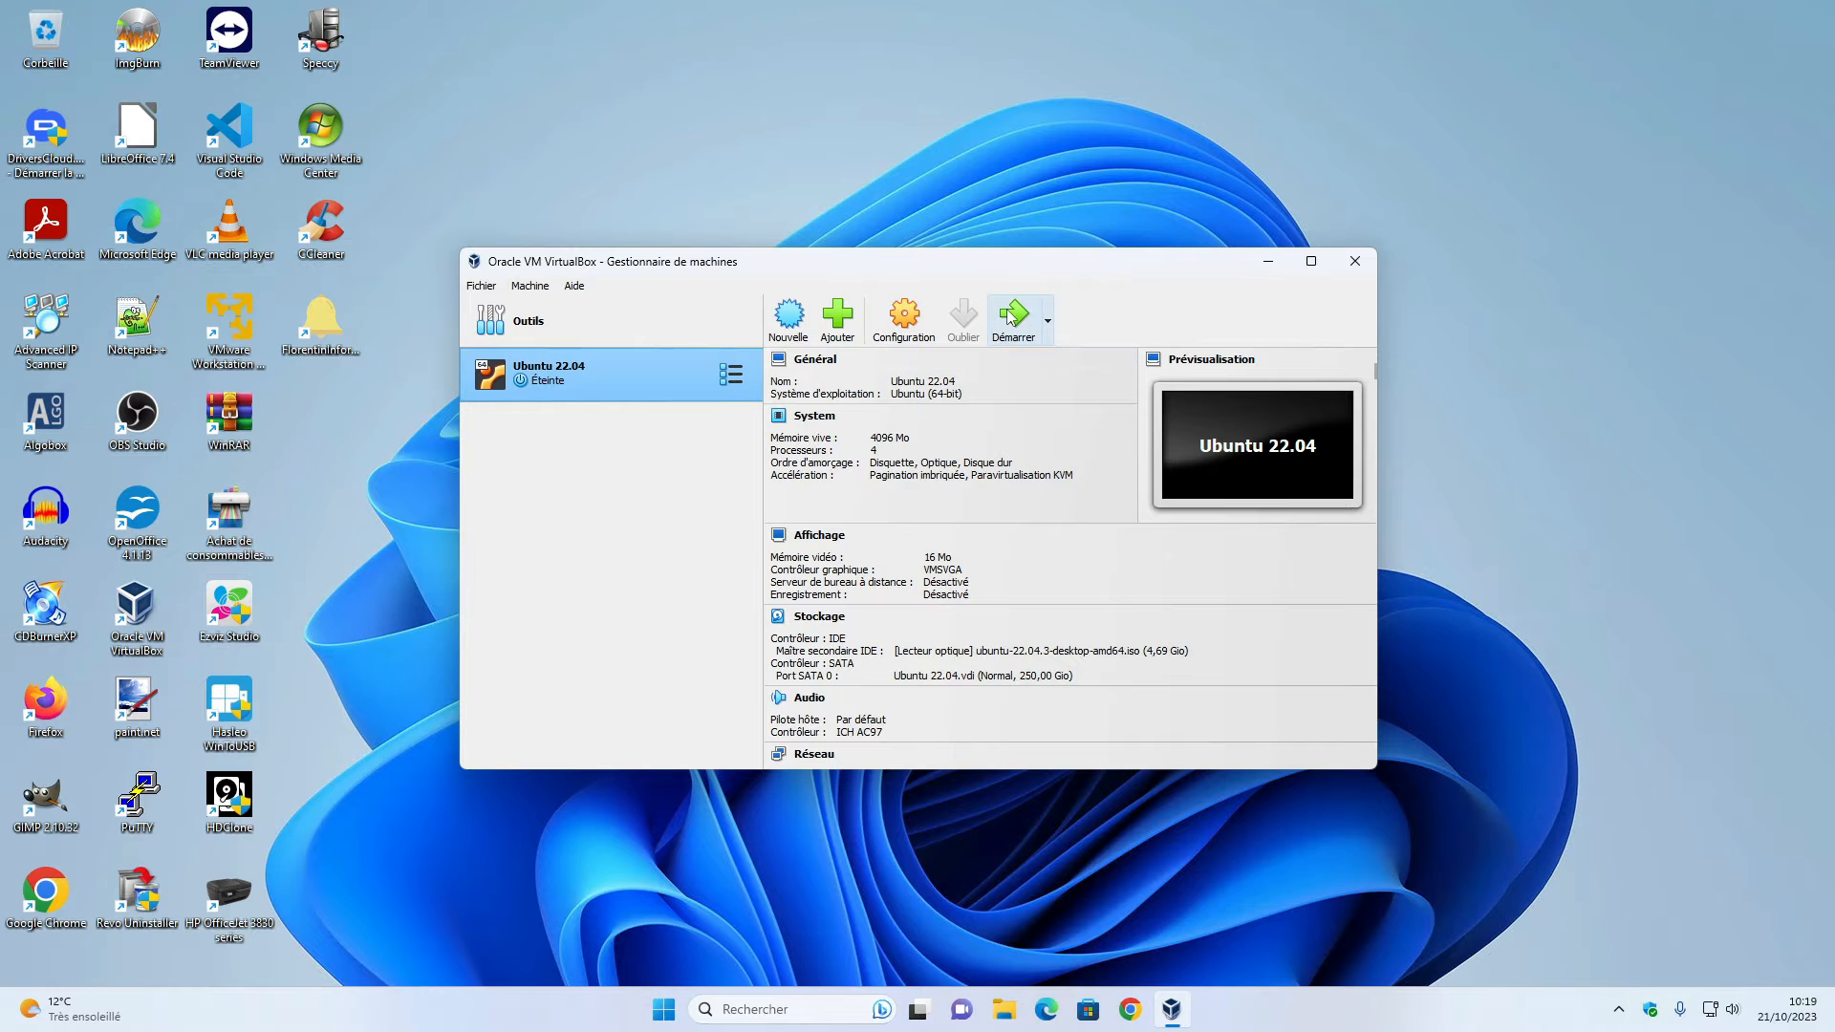
pyautogui.click(903, 315)
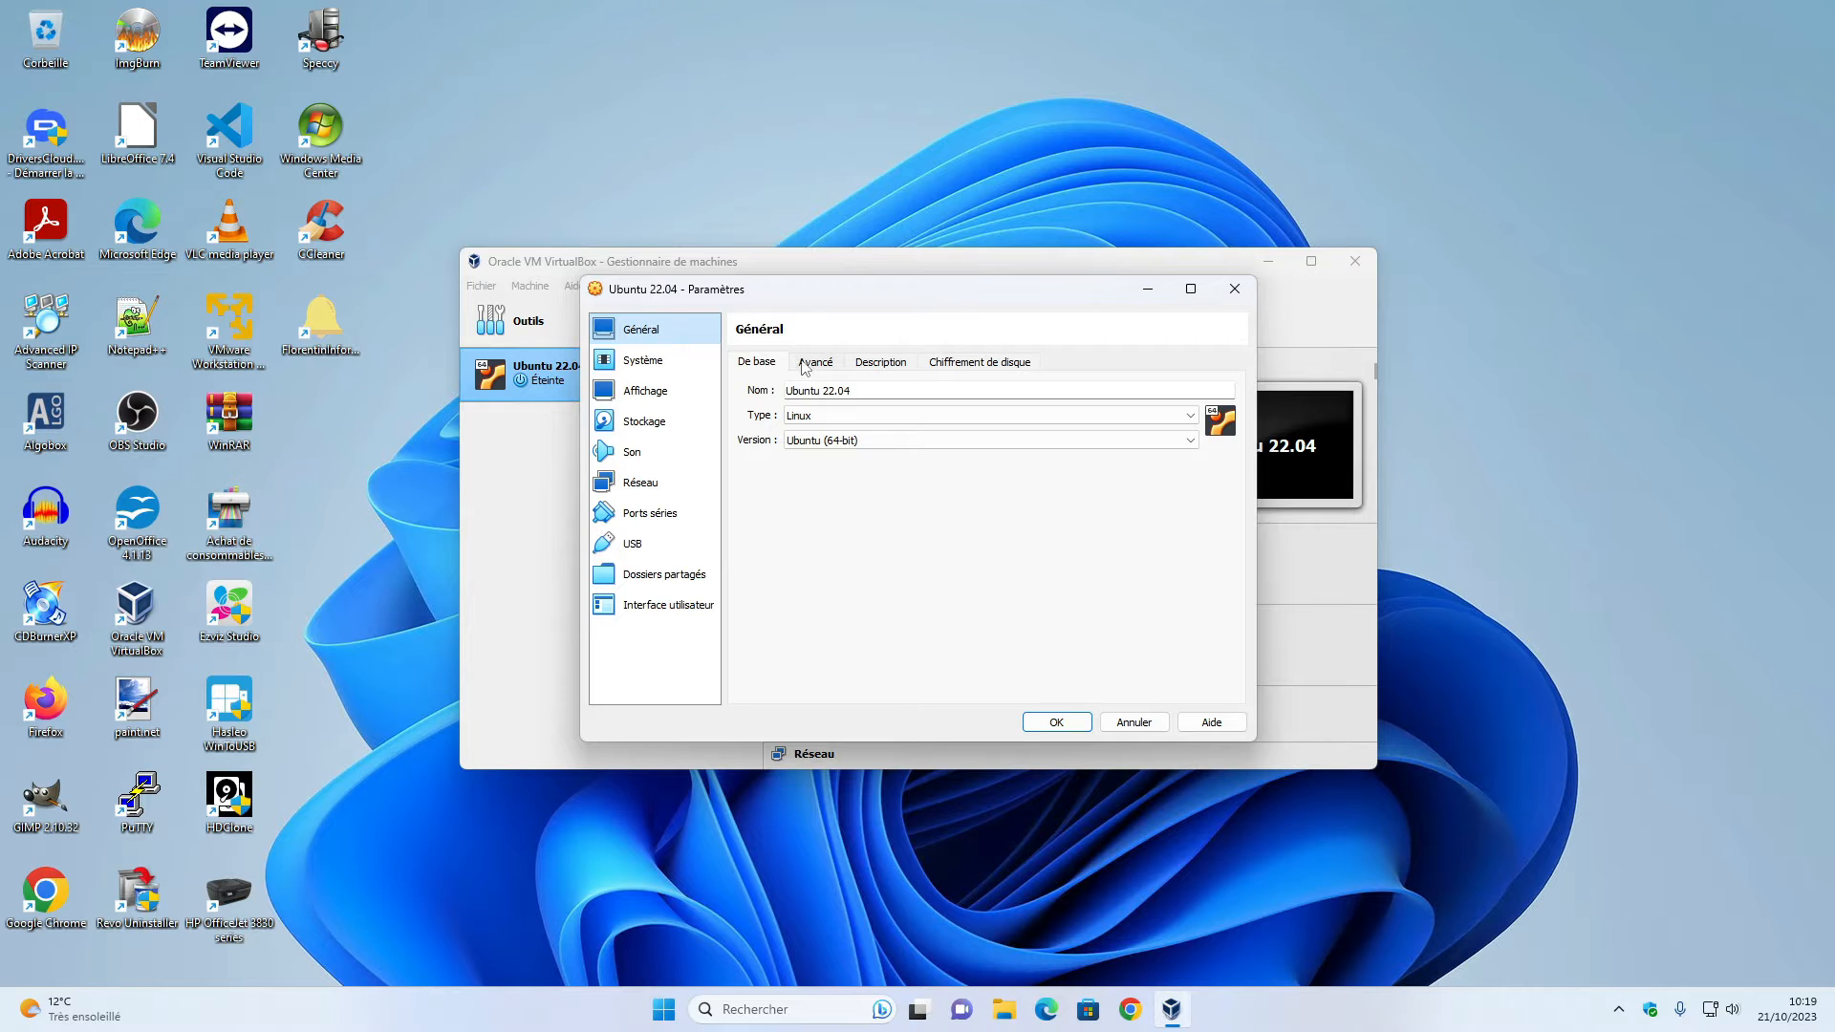
pyautogui.click(682, 363)
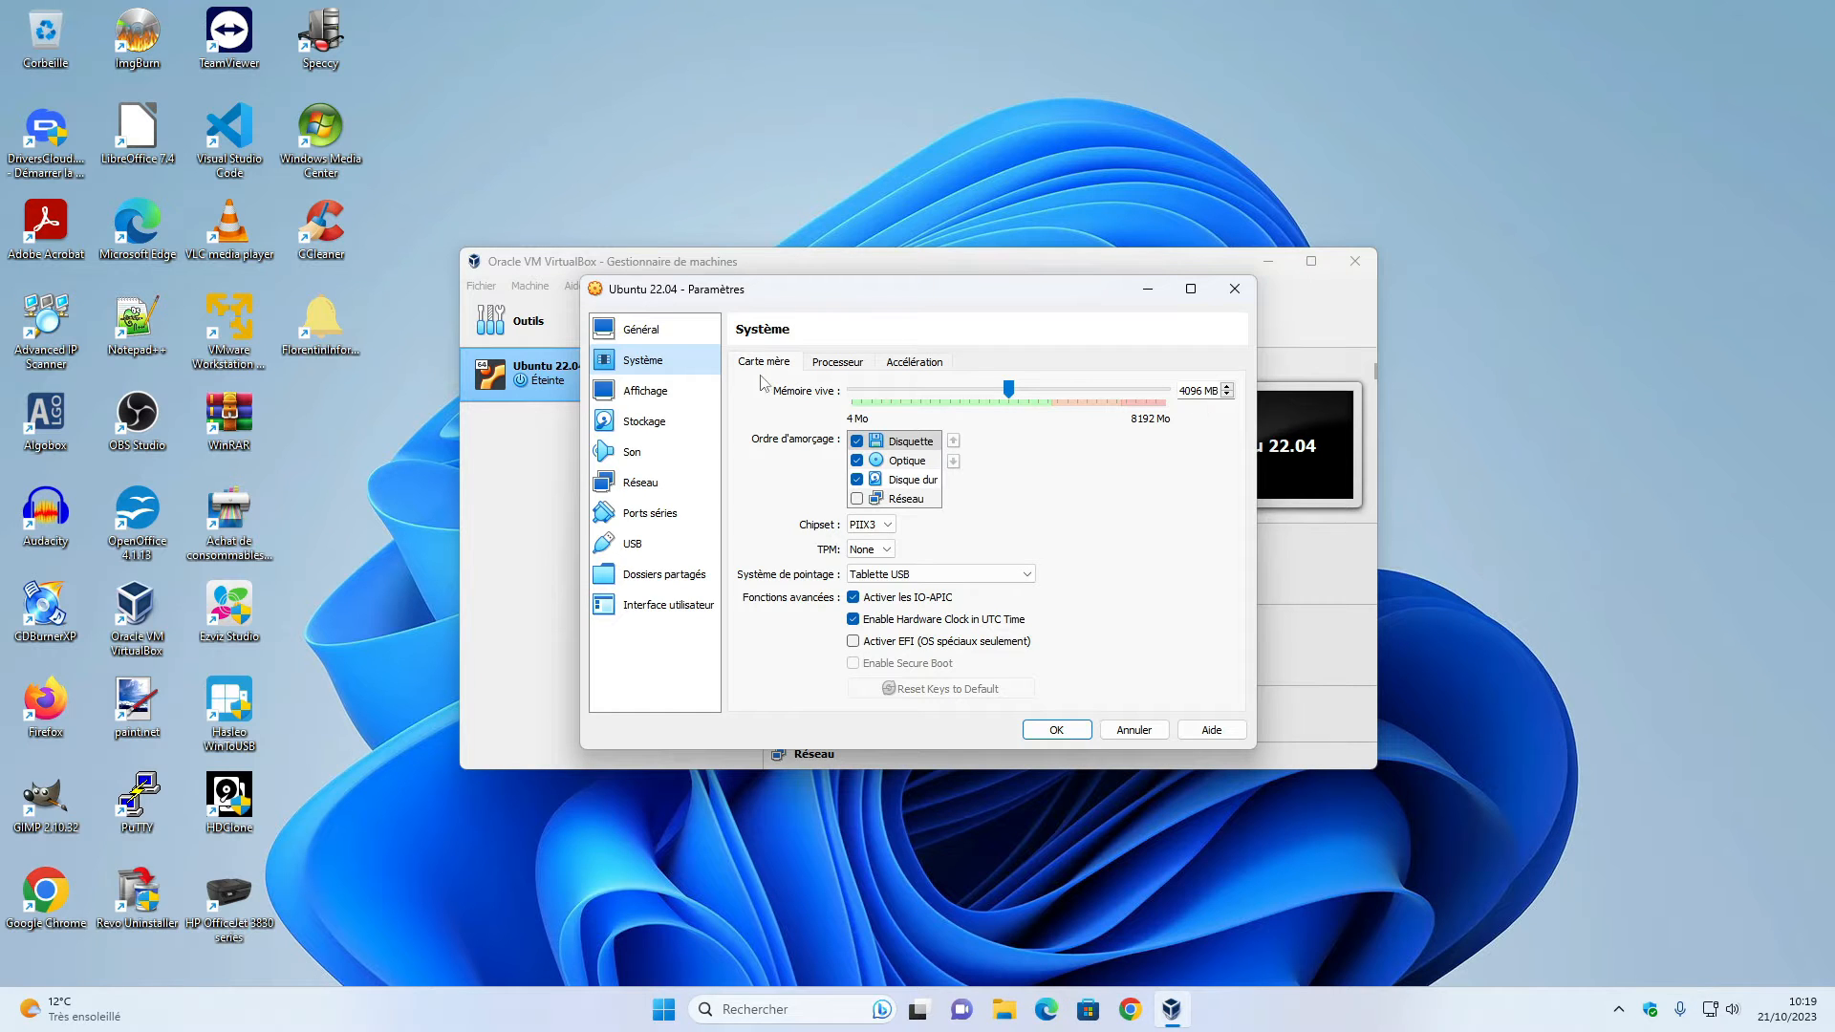
pyautogui.click(818, 369)
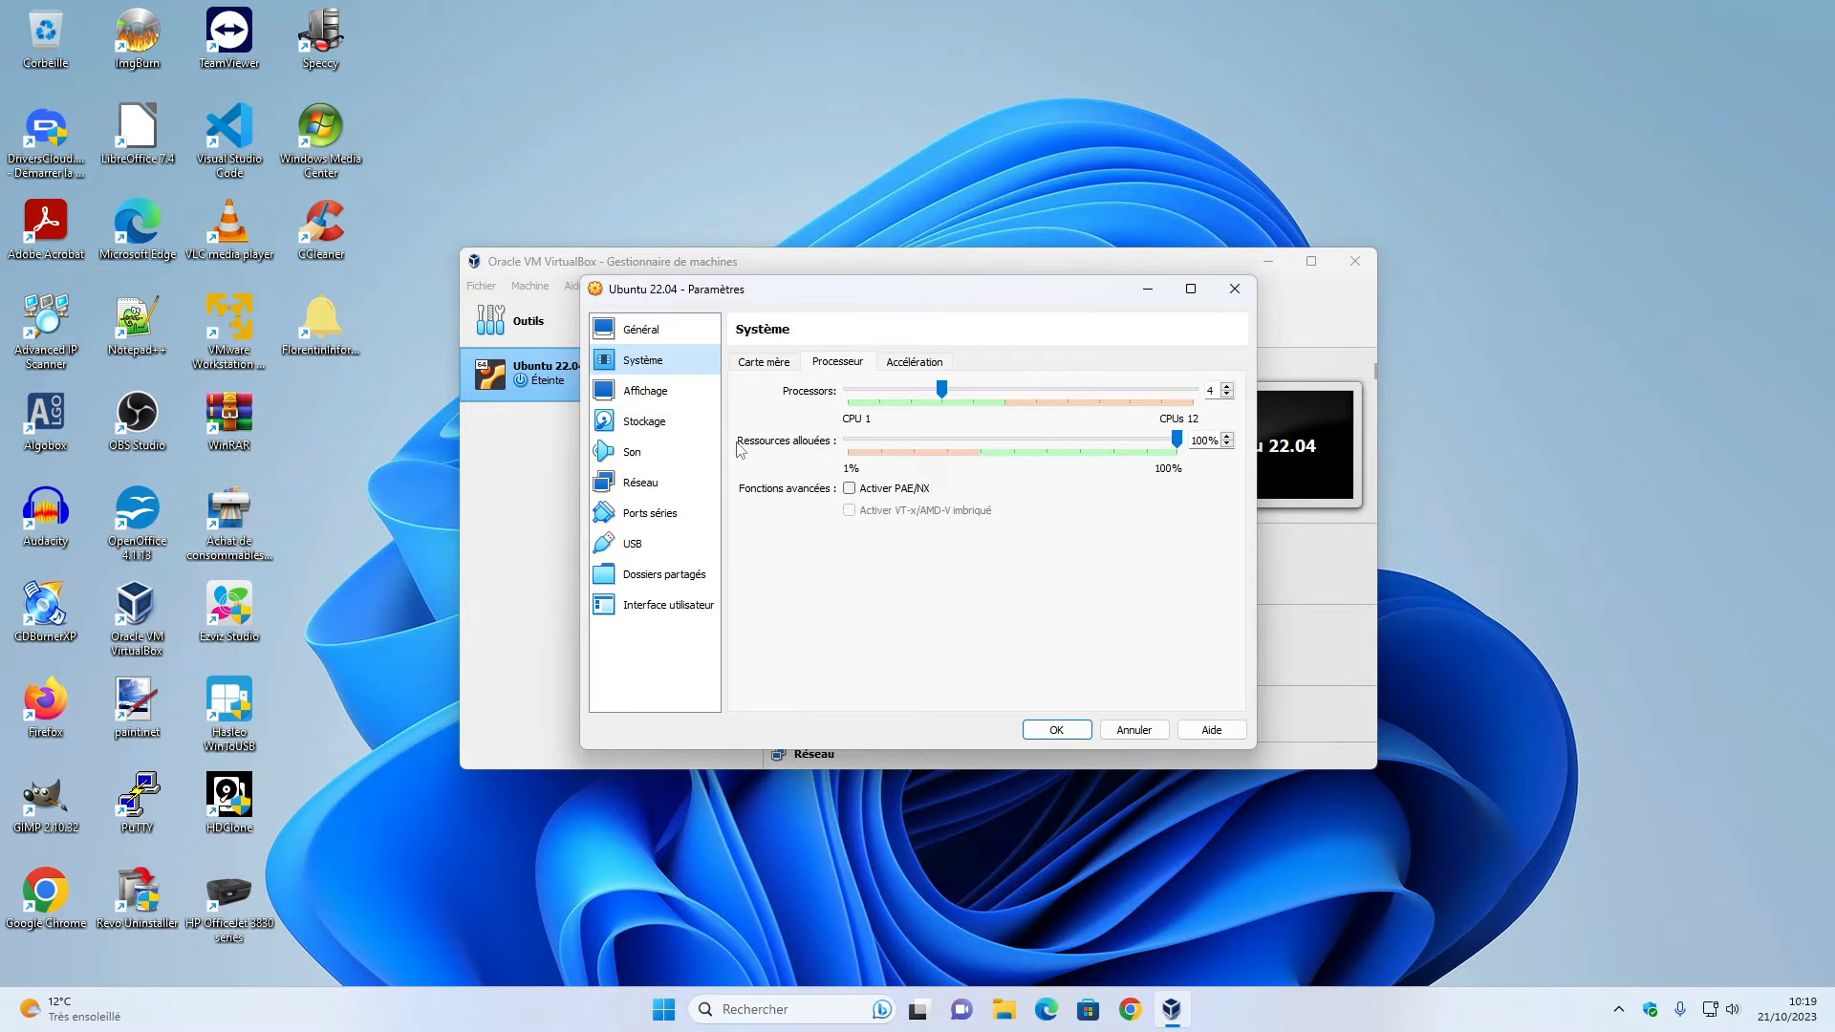
pyautogui.click(647, 421)
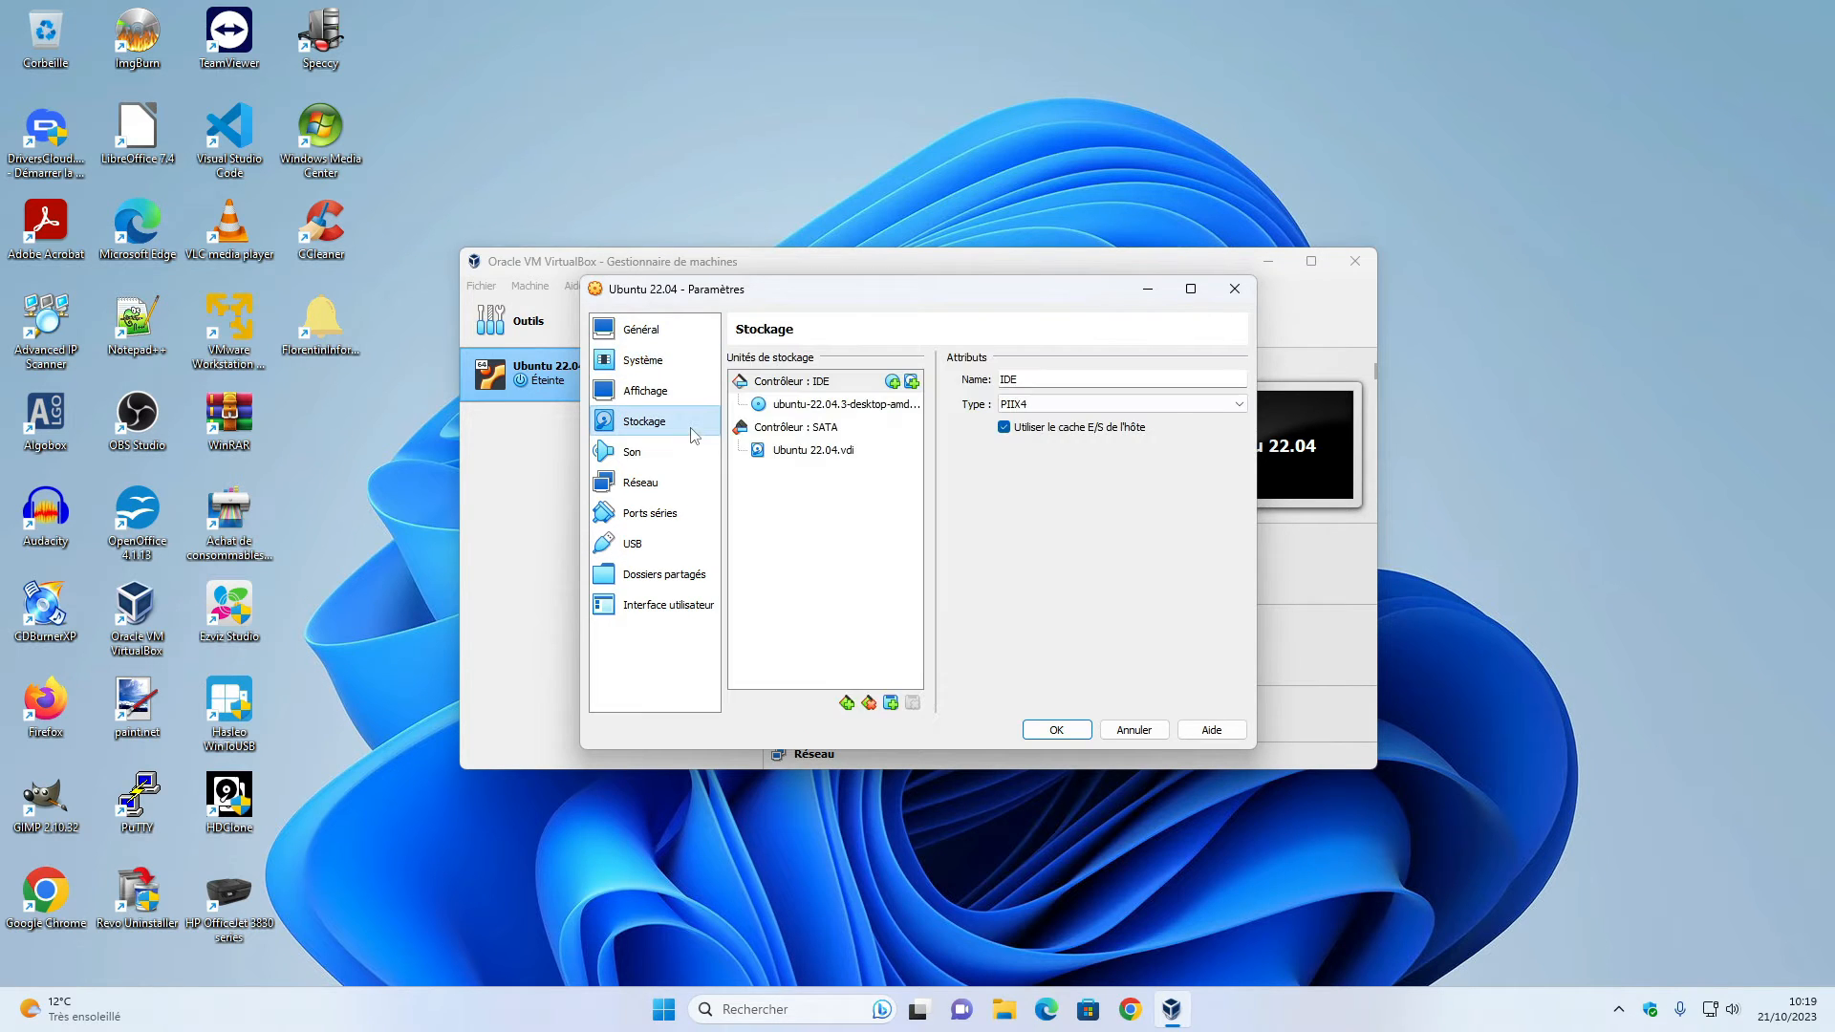
pyautogui.click(832, 455)
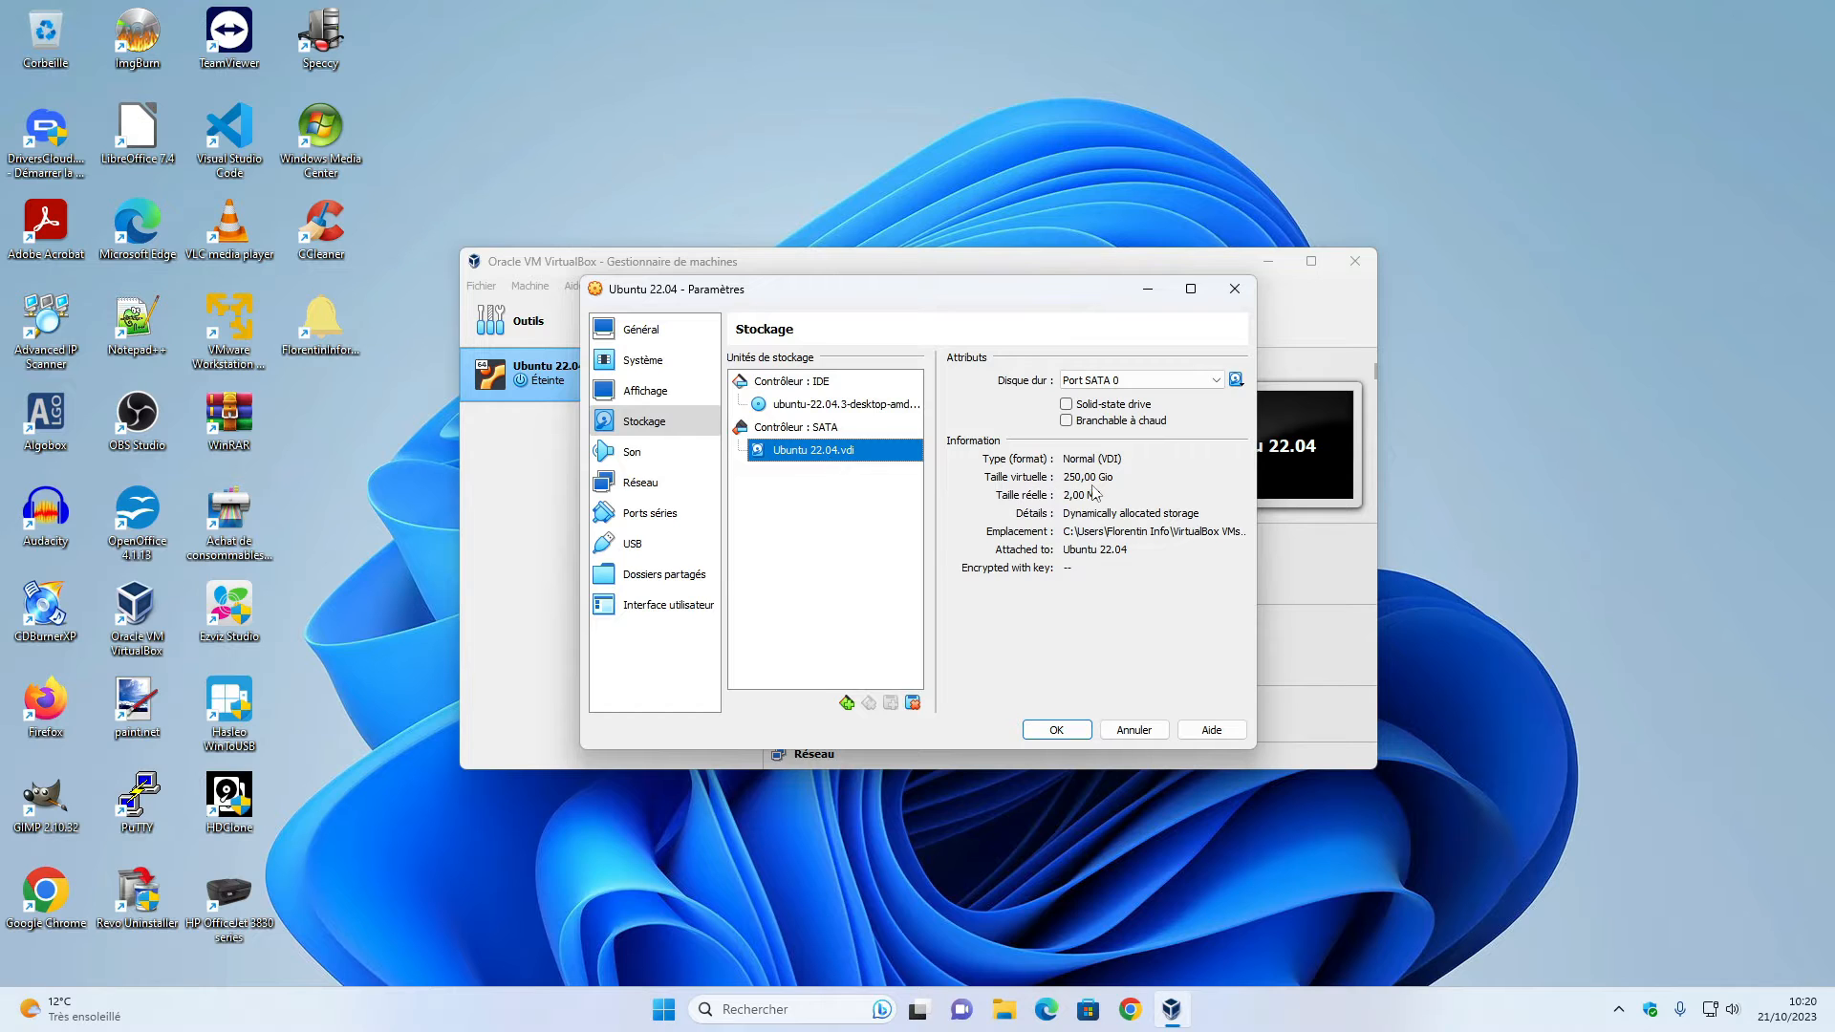
pyautogui.click(866, 406)
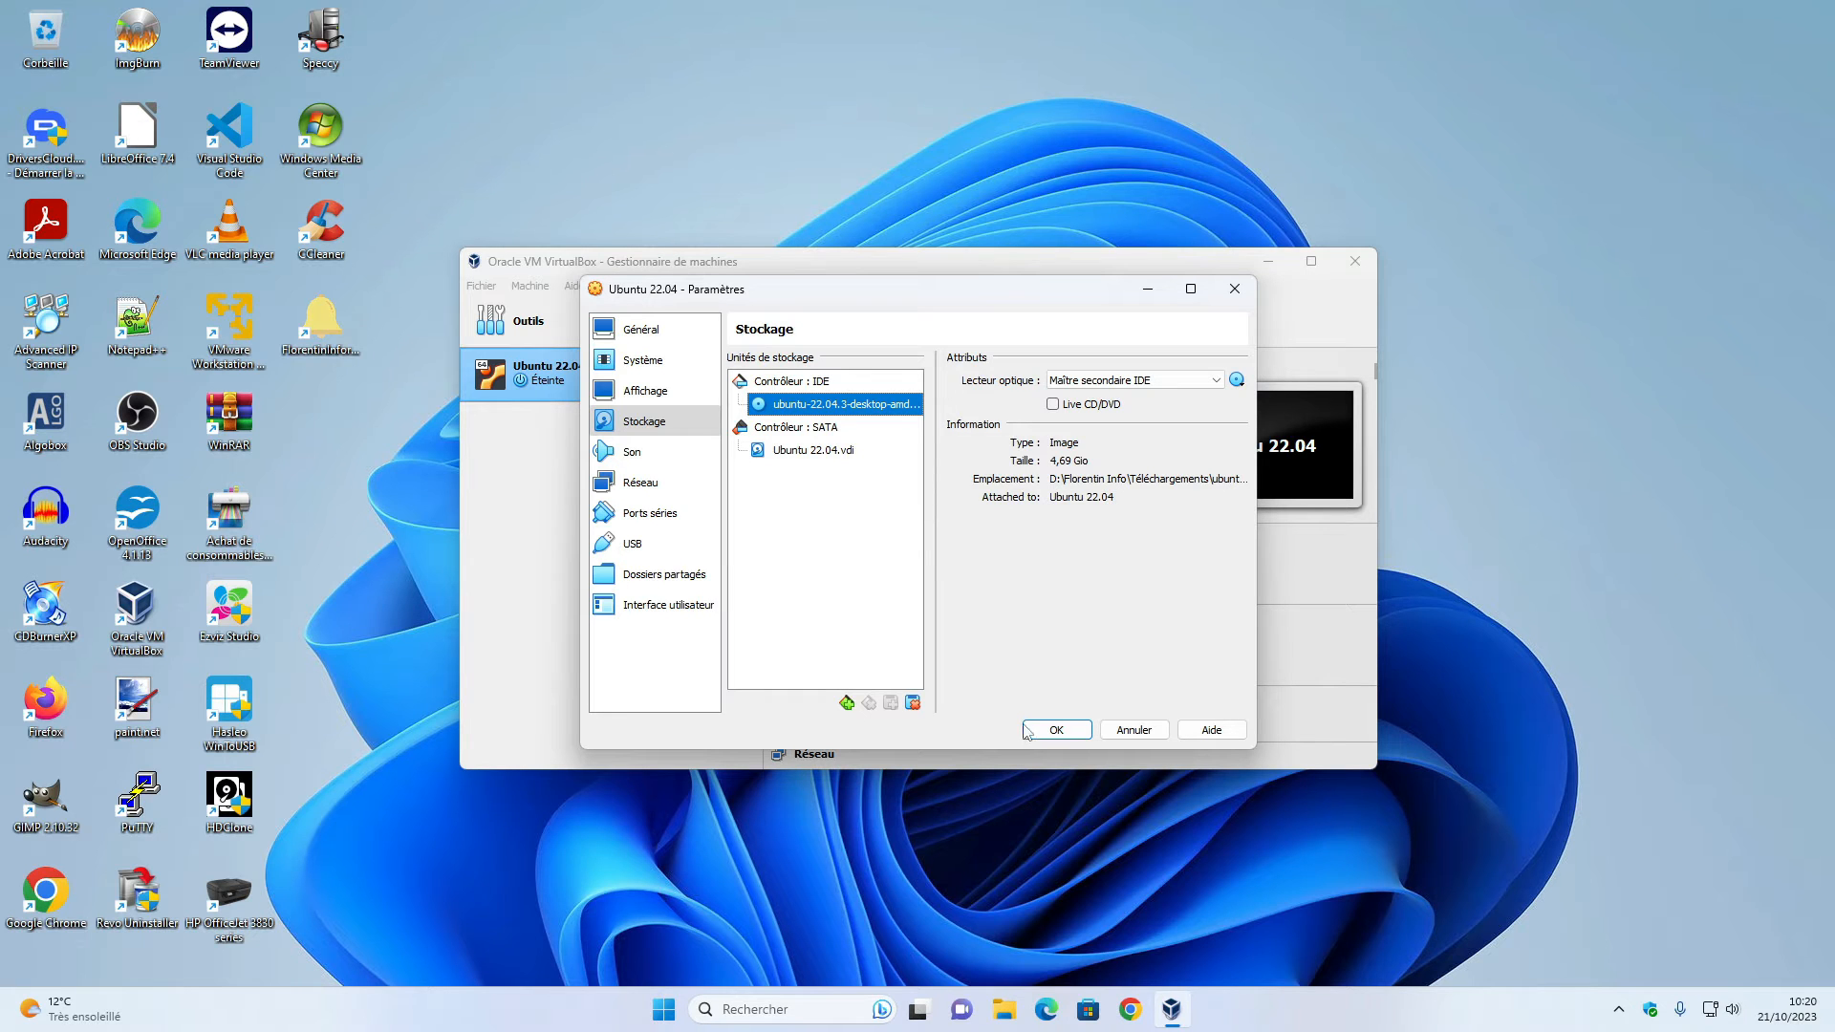
pyautogui.click(1056, 730)
# Step: Start the Ubuntu 22.04 virtual machine and boot the "Try or Install Ubuntu" entry
pyautogui.click(1013, 316)
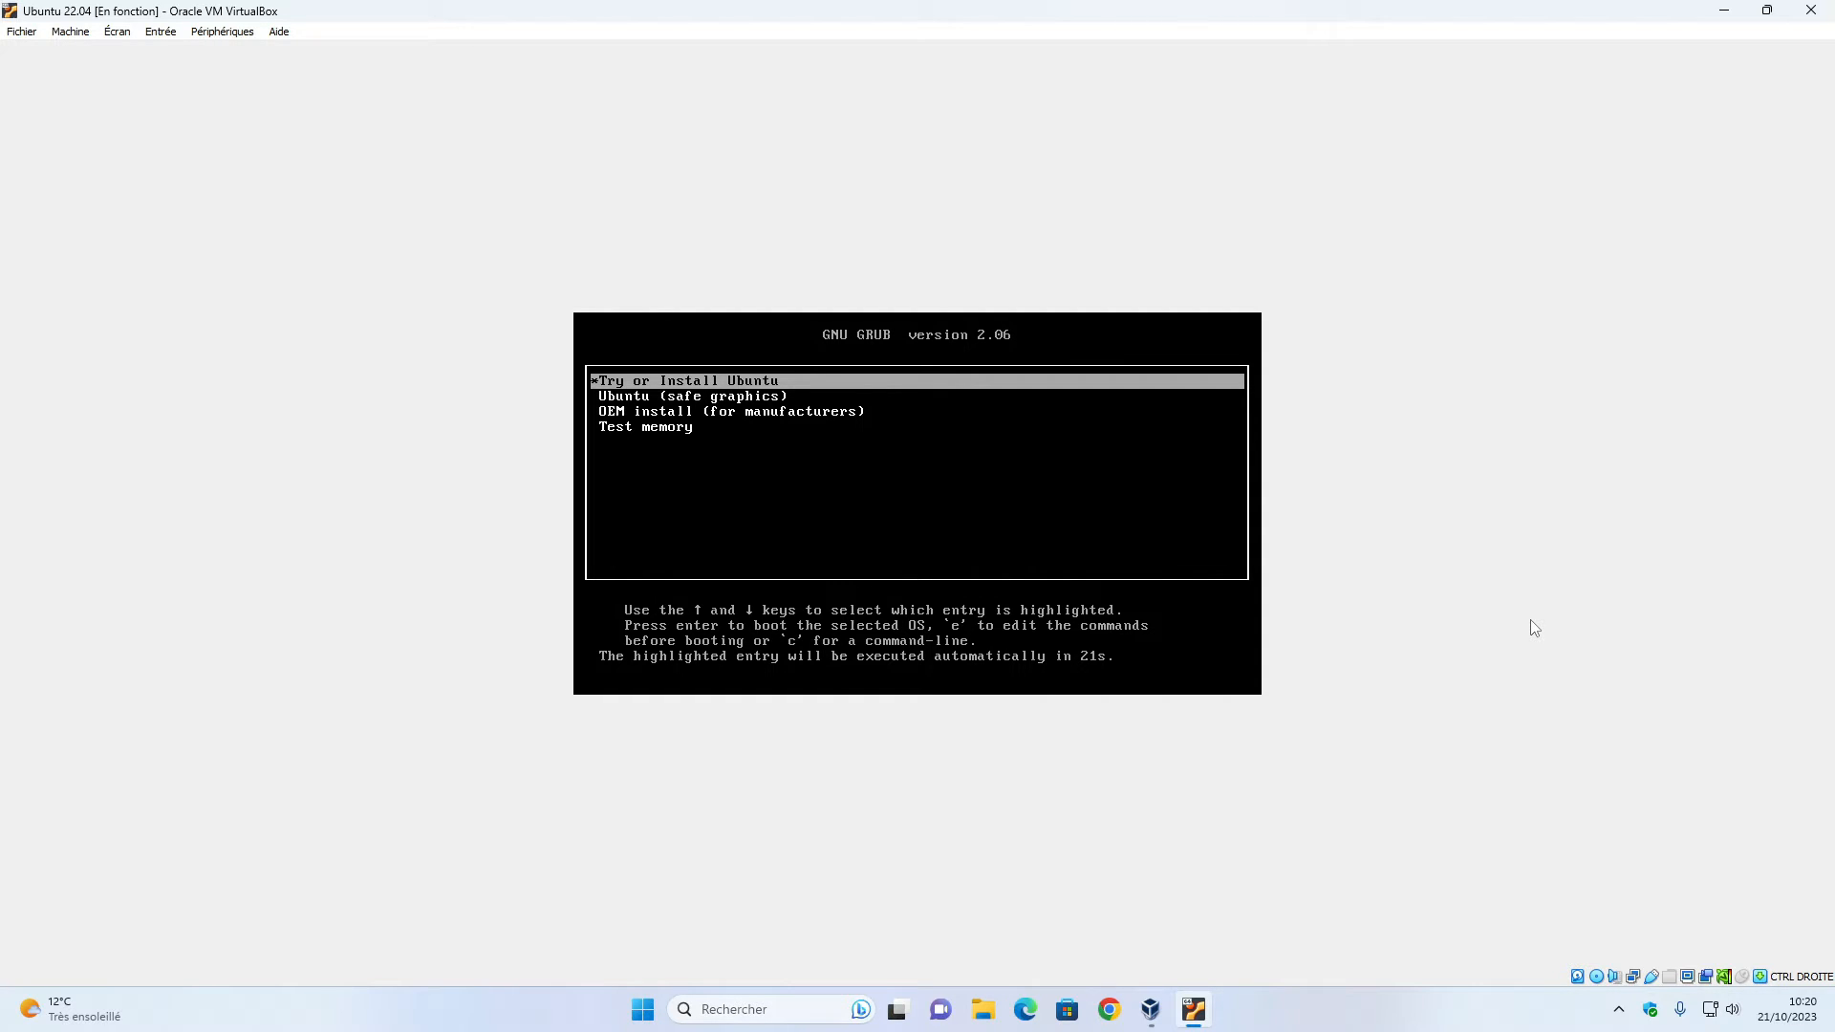
pyautogui.press('Return')
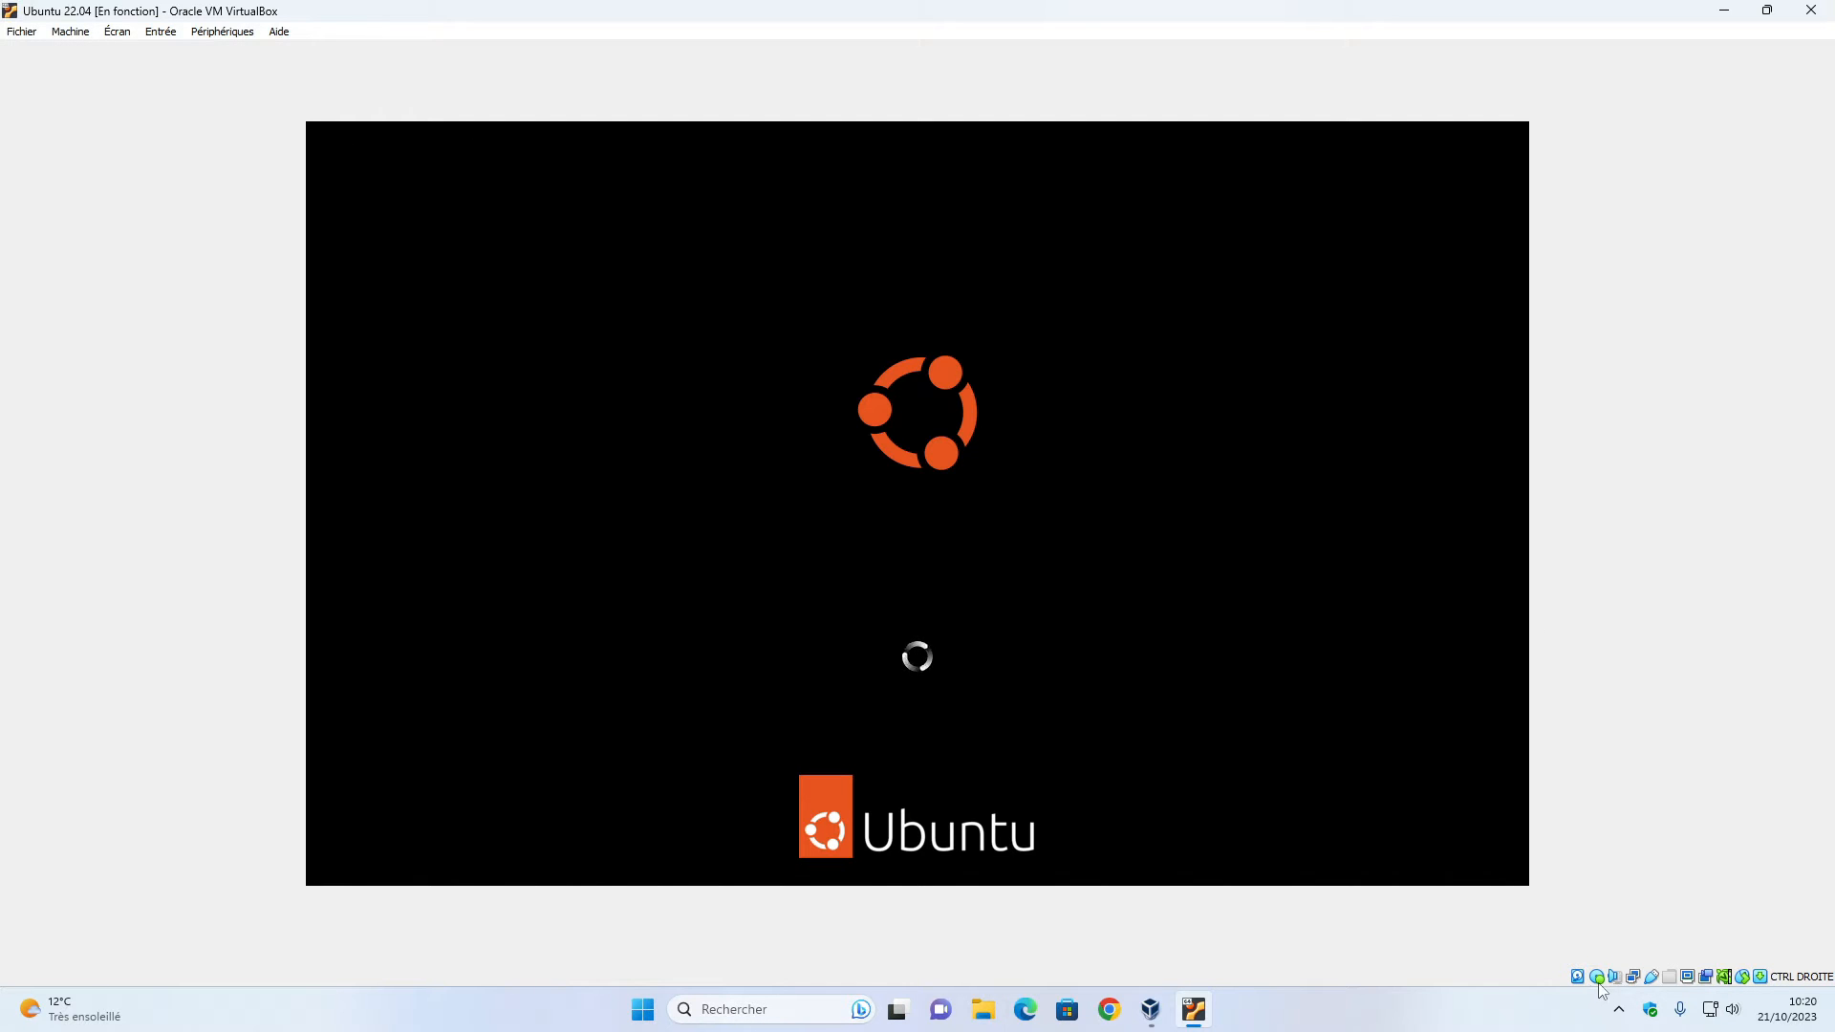
pyautogui.moveTo(1598, 981)
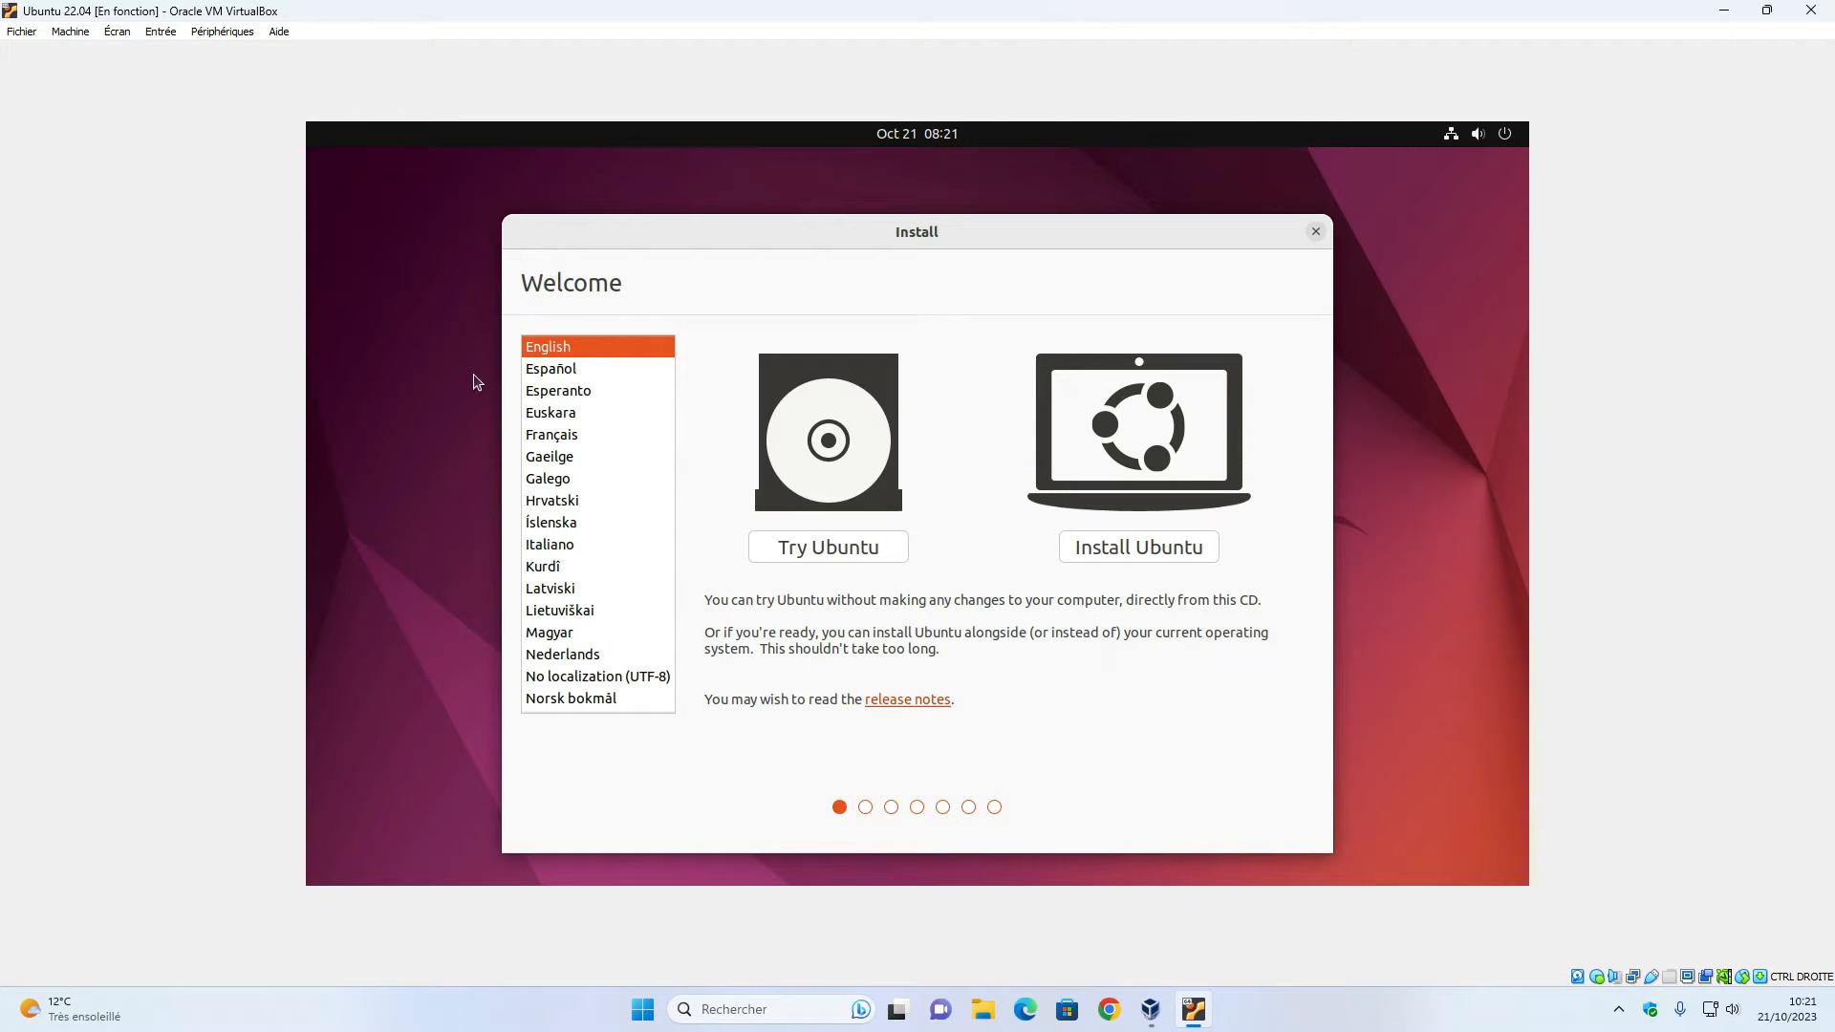
# Step: Begin installing Ubuntu in Français and accept the keyboard layout French - French (legacy, alt.)
pyautogui.click(587, 435)
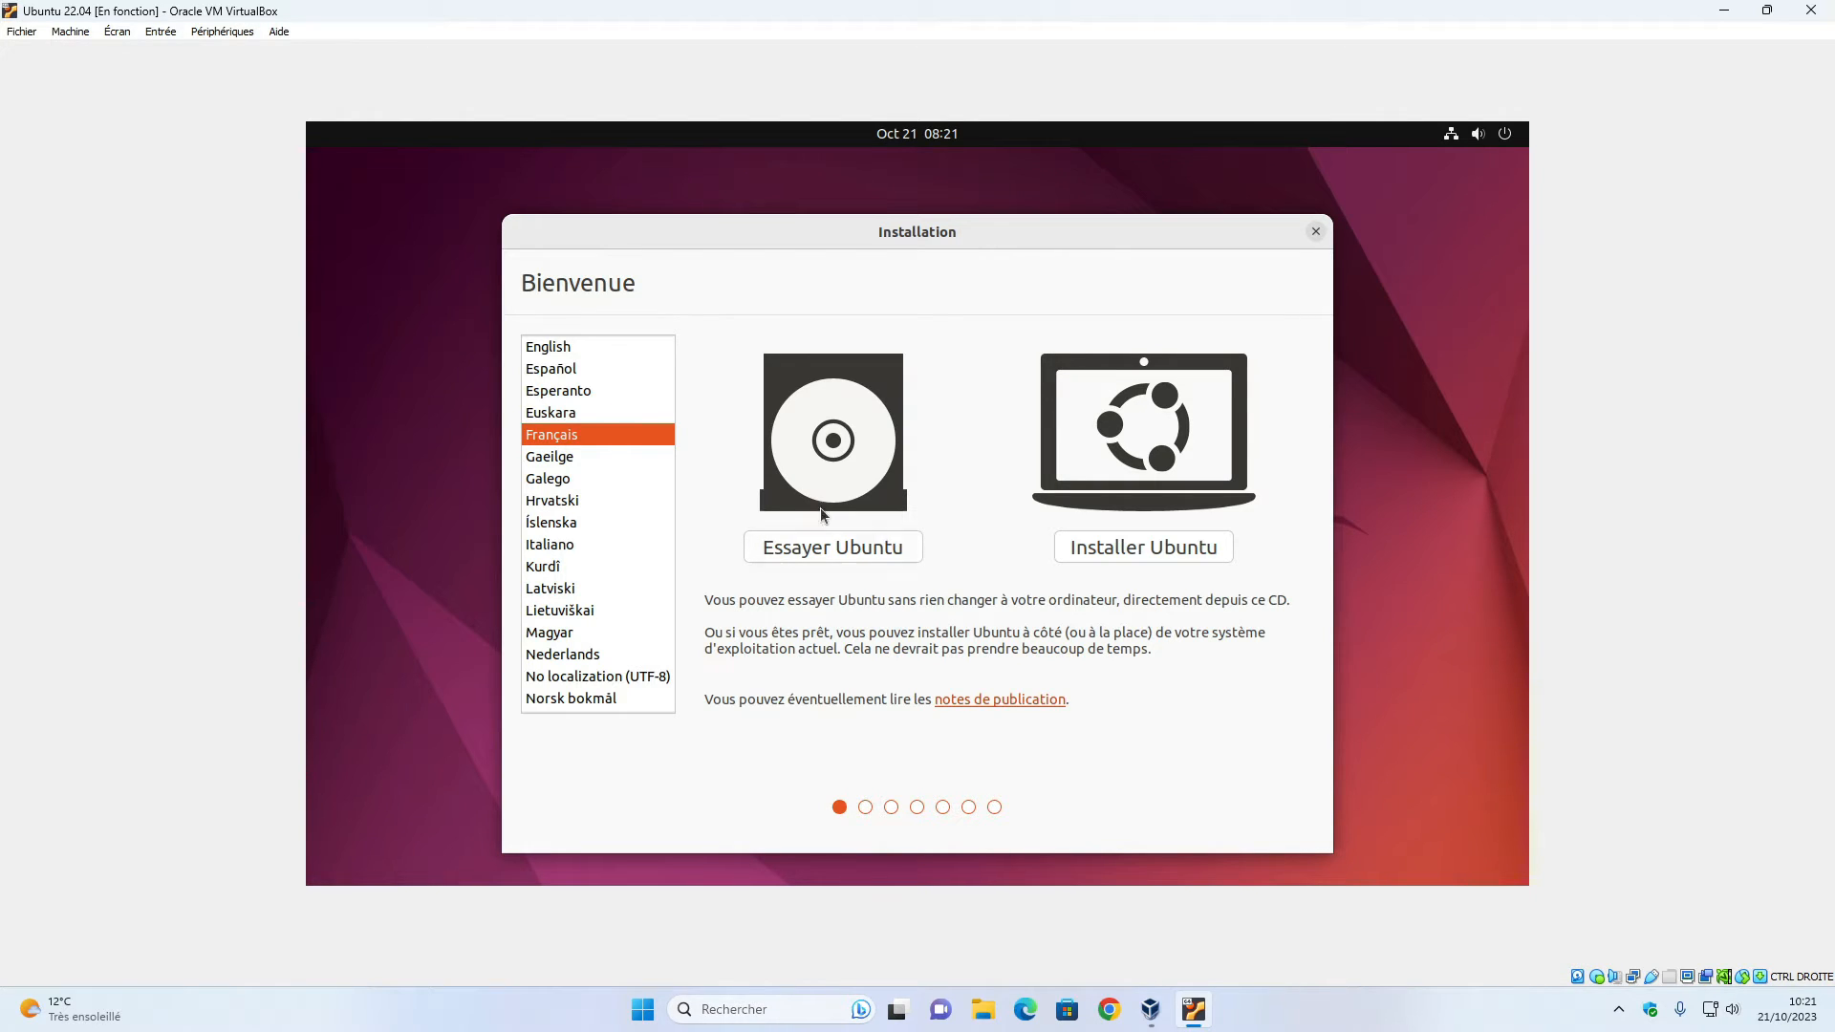
pyautogui.click(1131, 558)
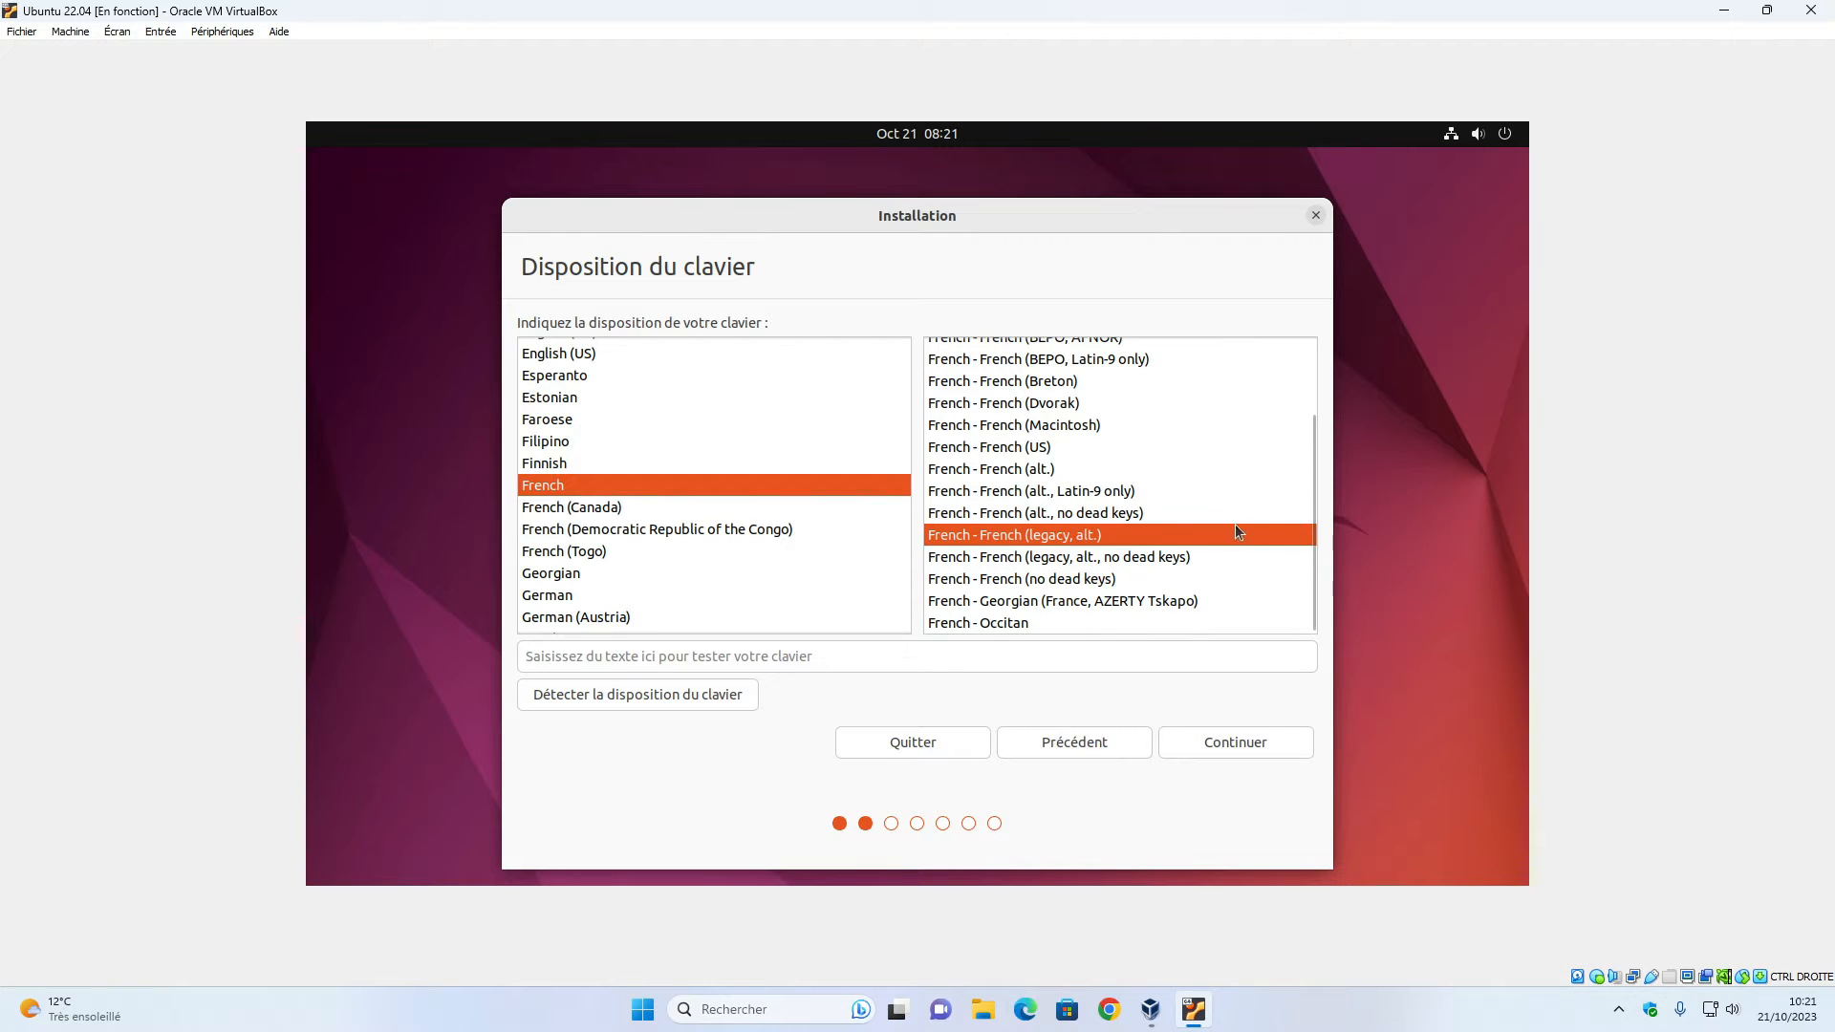
pyautogui.scroll(3, 1232, 525)
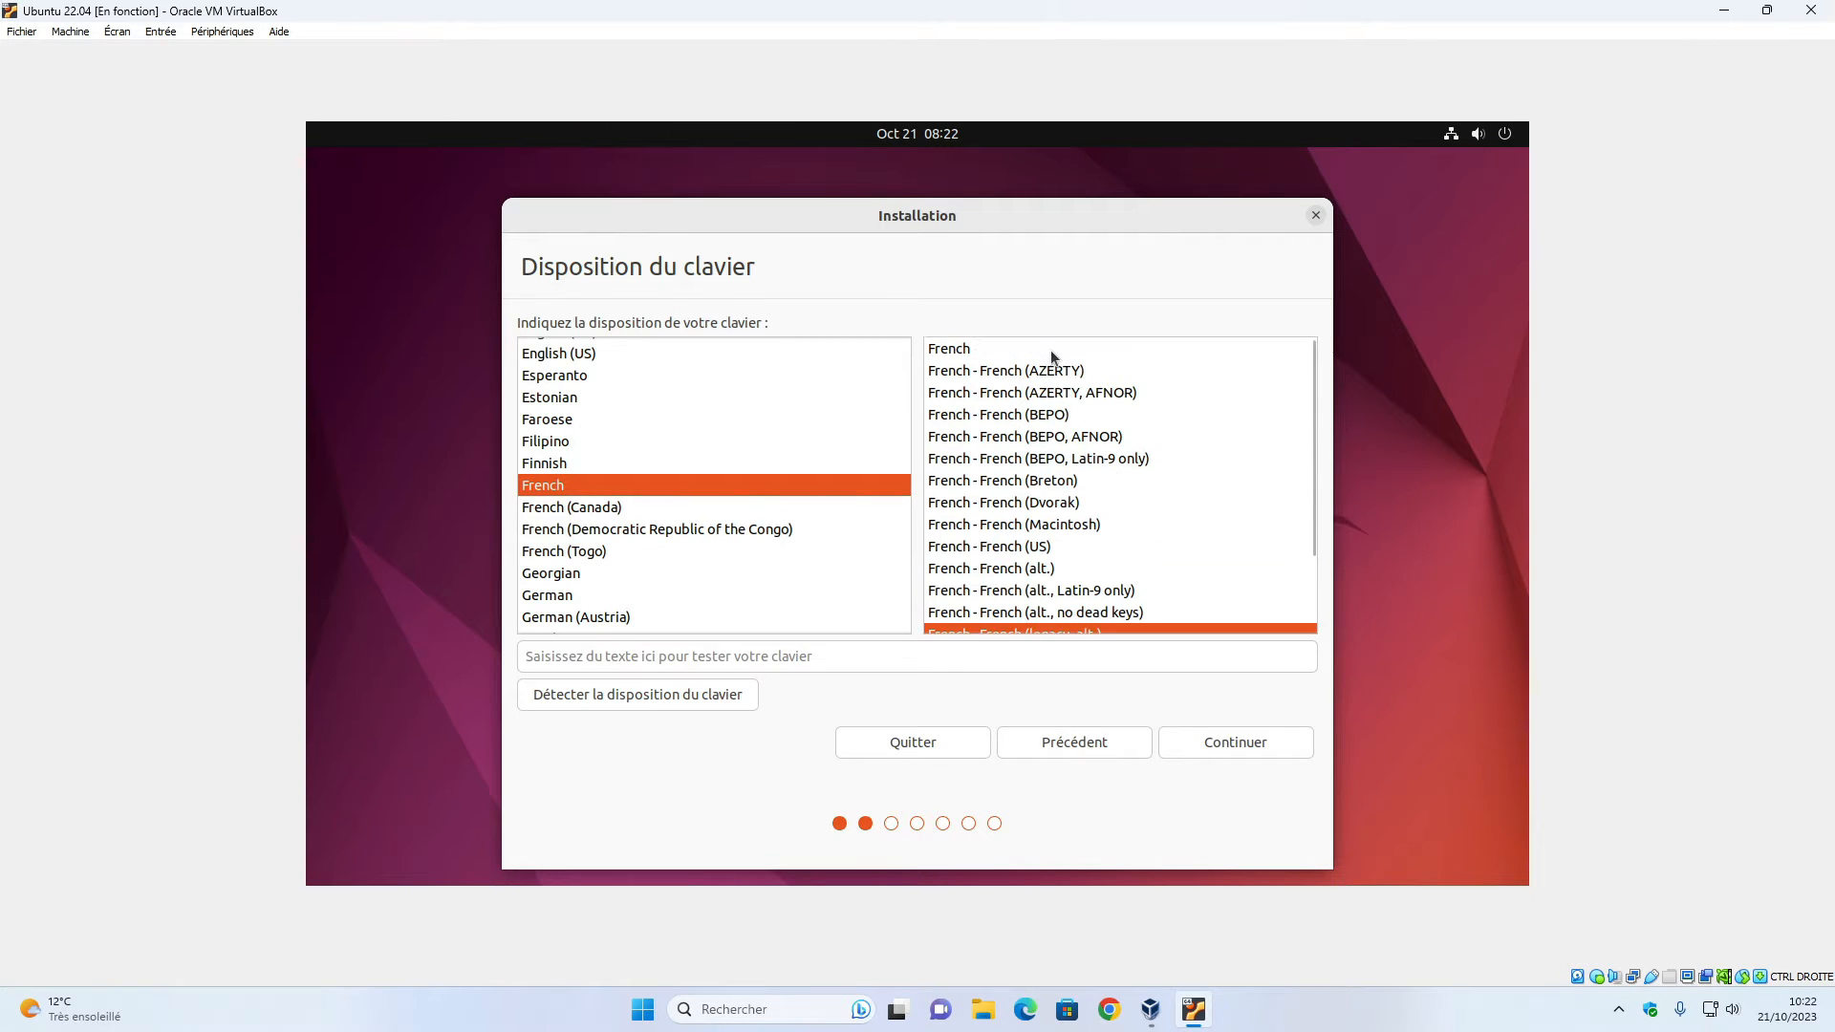
pyautogui.scroll(-2, 1051, 350)
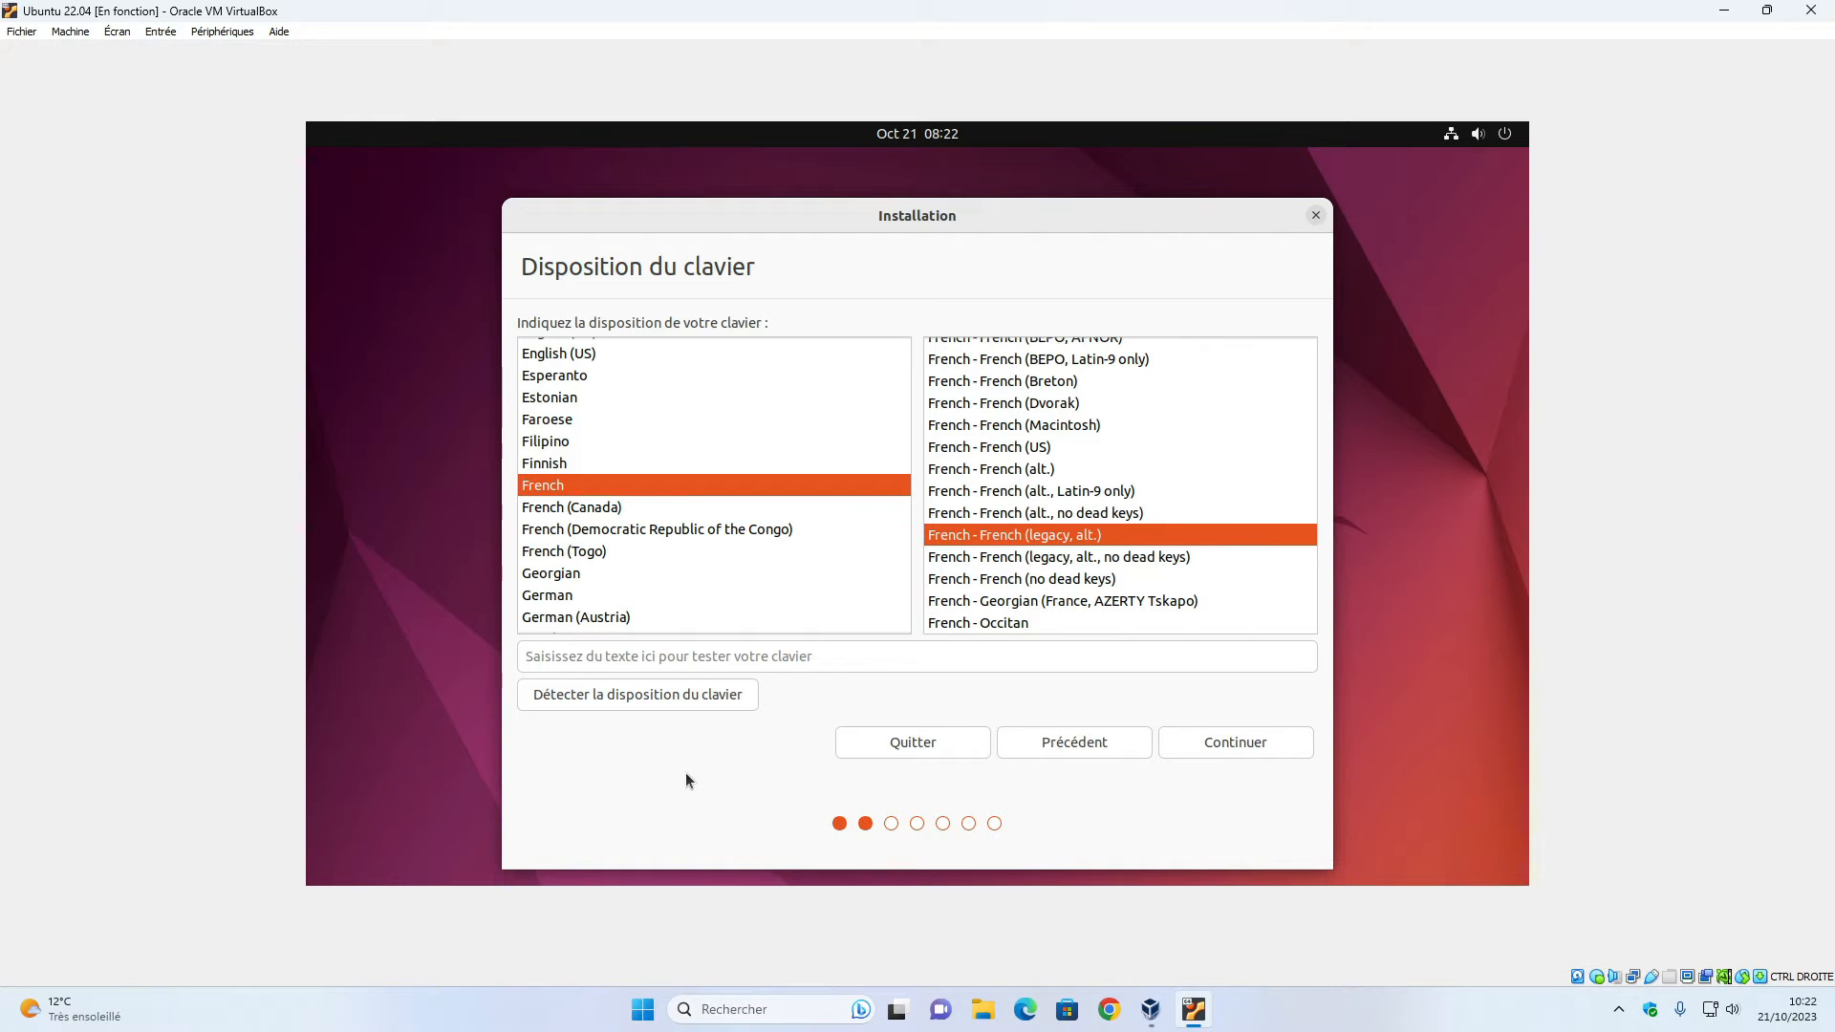
pyautogui.click(1248, 741)
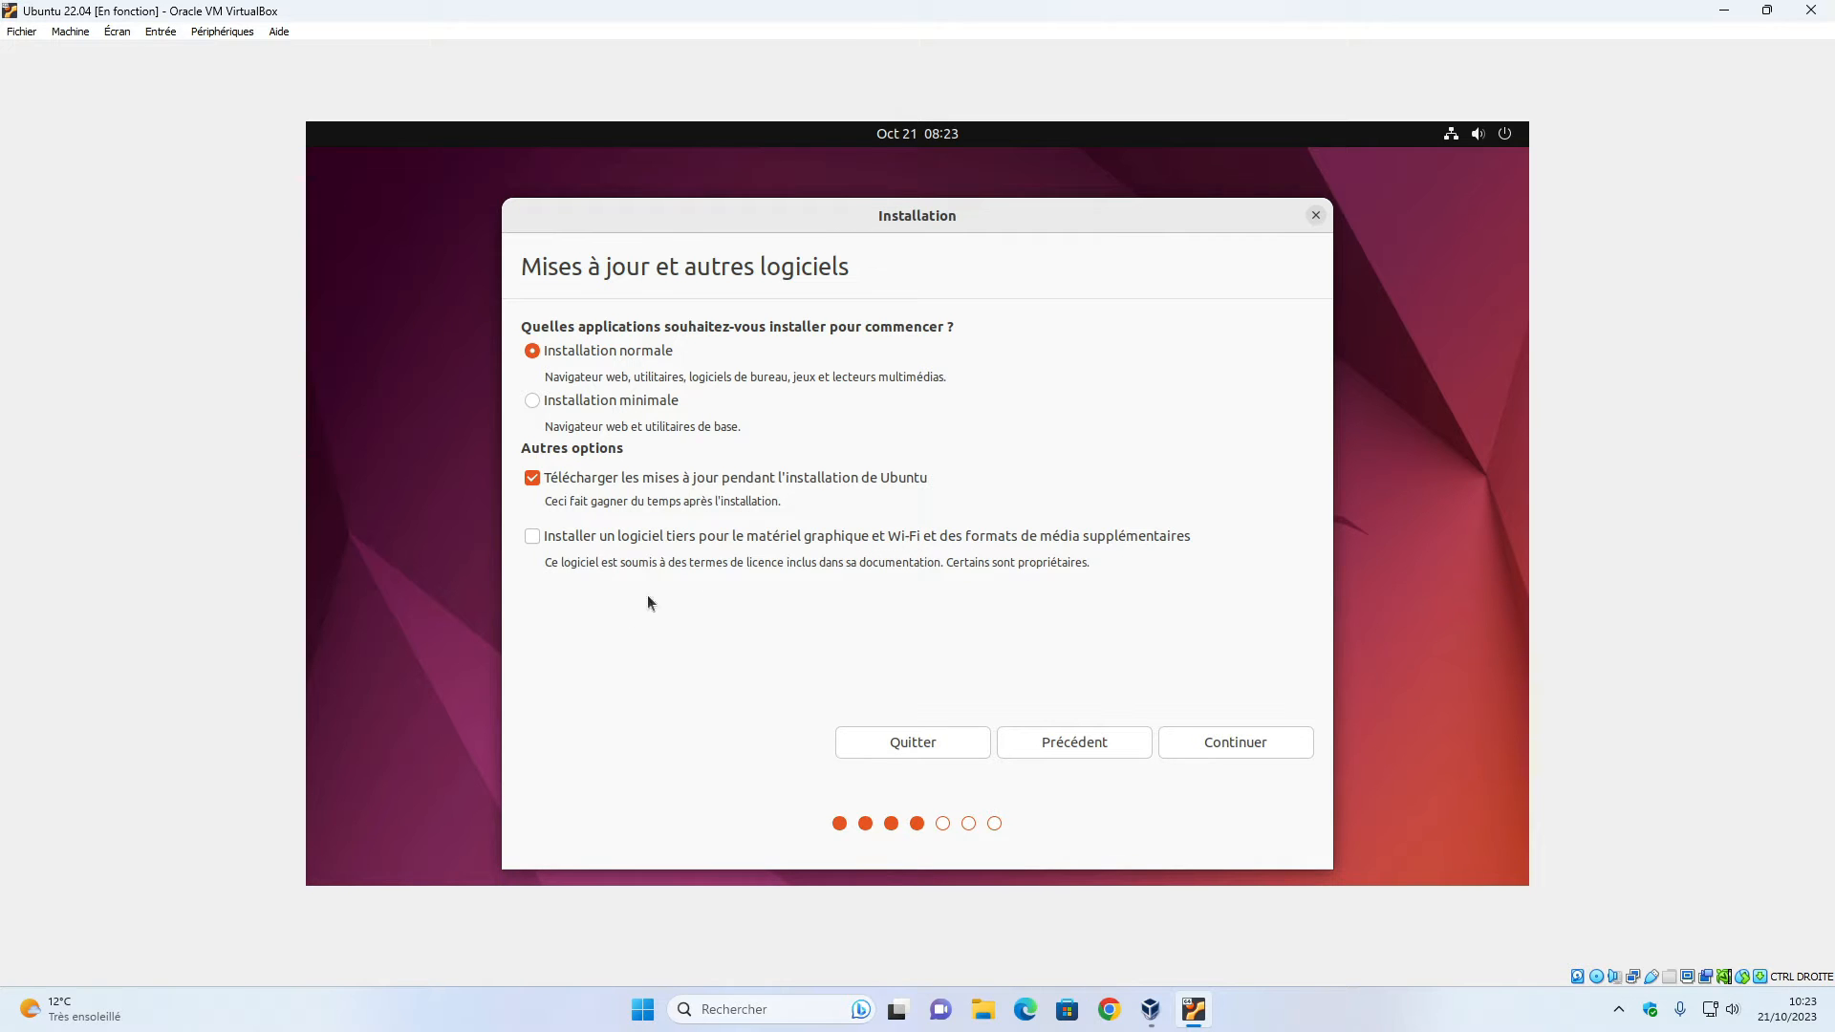
# Step: Include third-party software for graphics, Wi-Fi and extra media formats, and choose "Autre chose" as the installation type for manual partitioning
pyautogui.click(689, 536)
pyautogui.click(1208, 734)
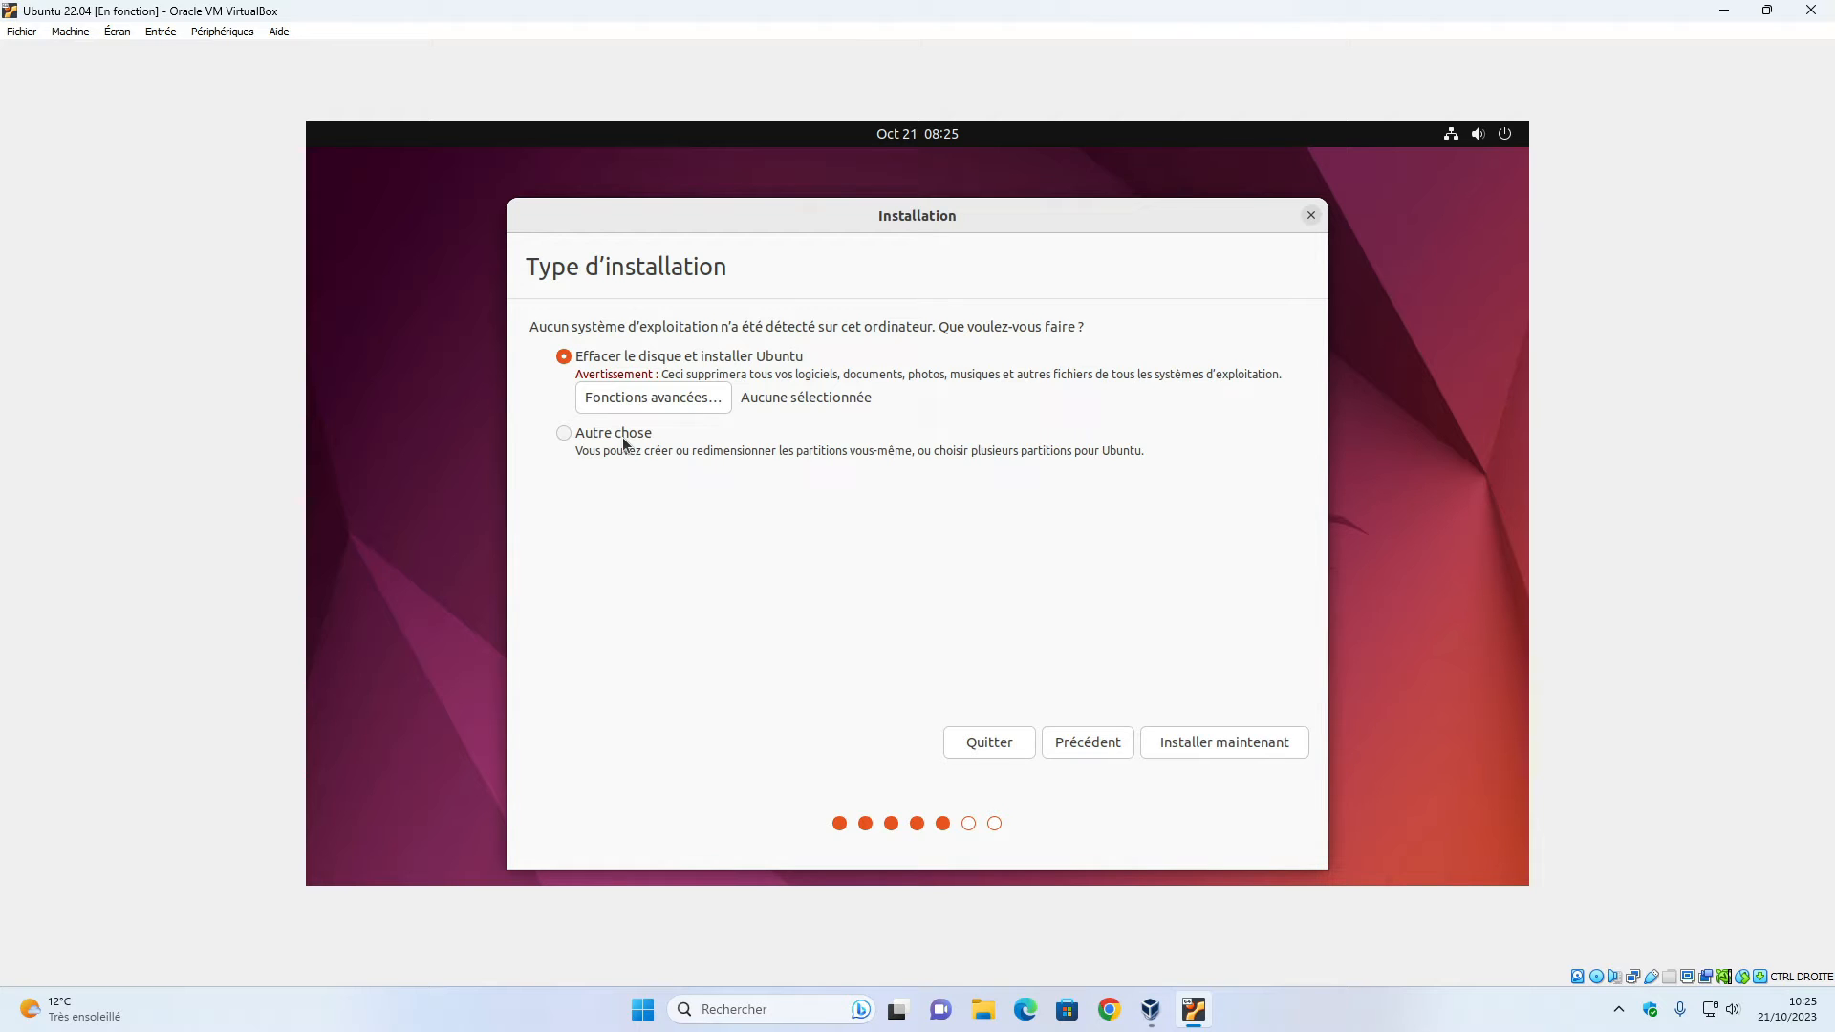
pyautogui.click(622, 438)
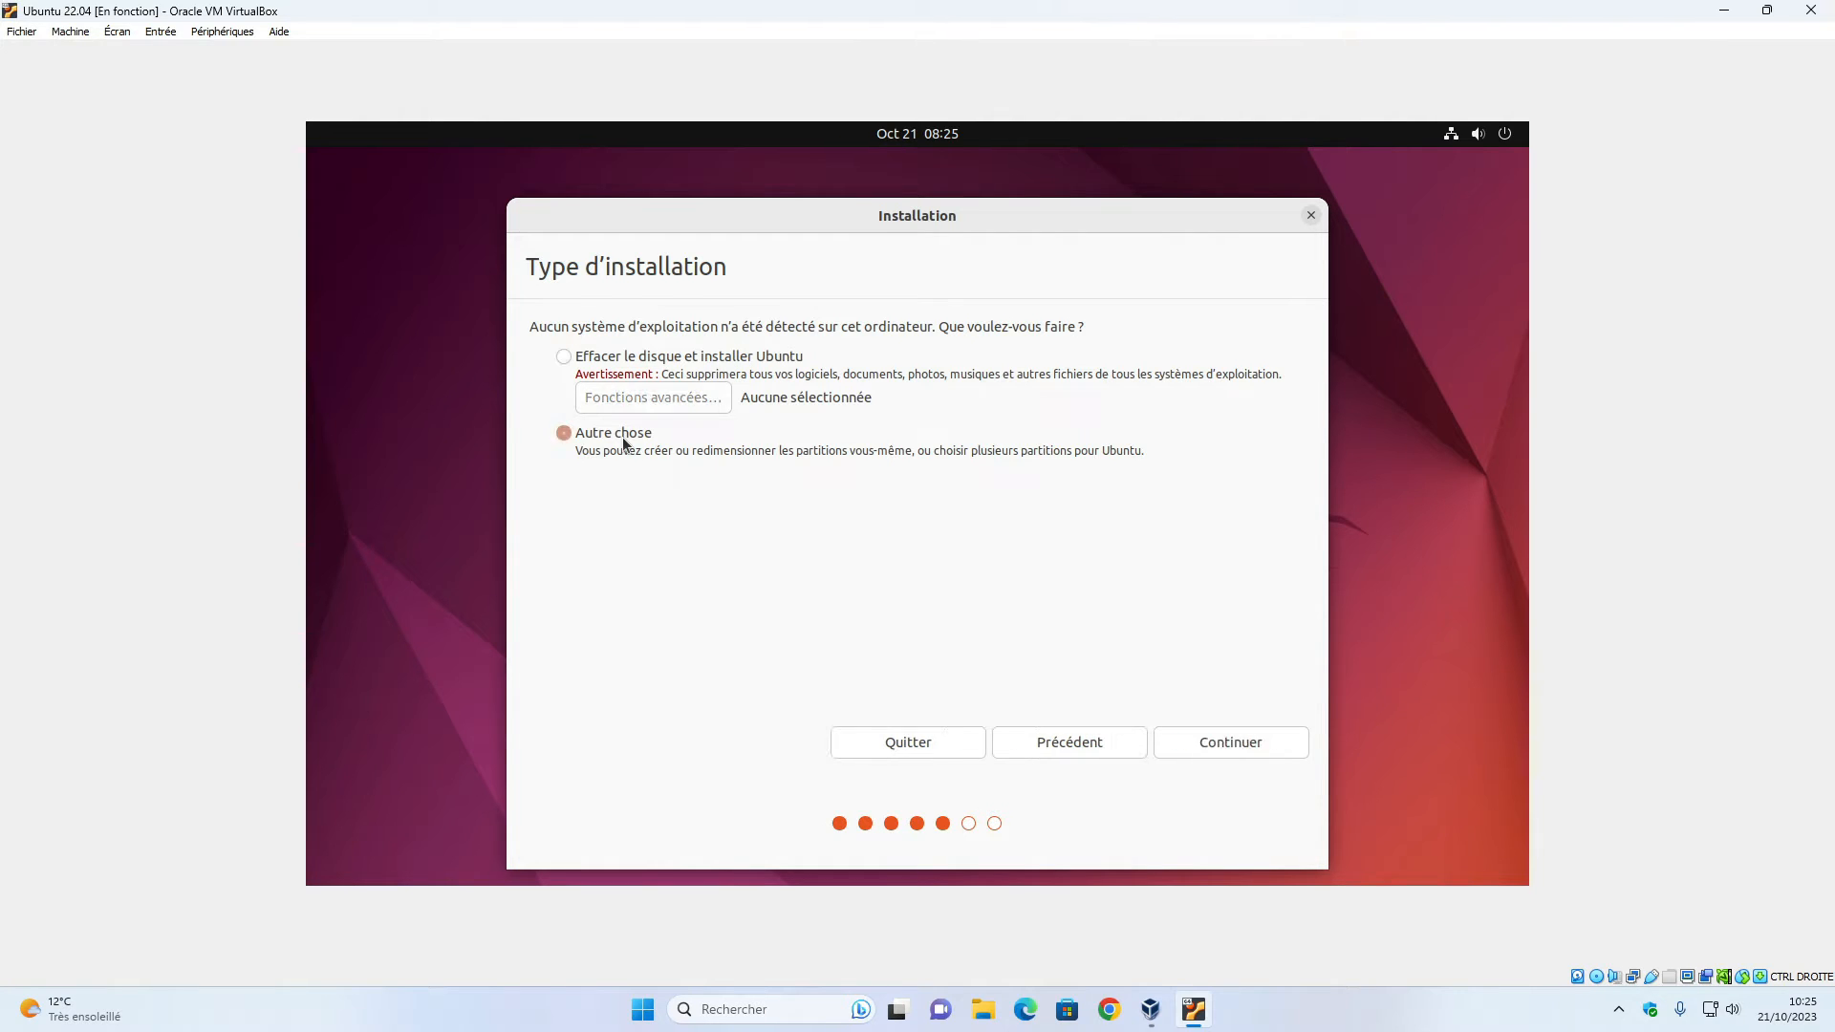
pyautogui.click(1218, 740)
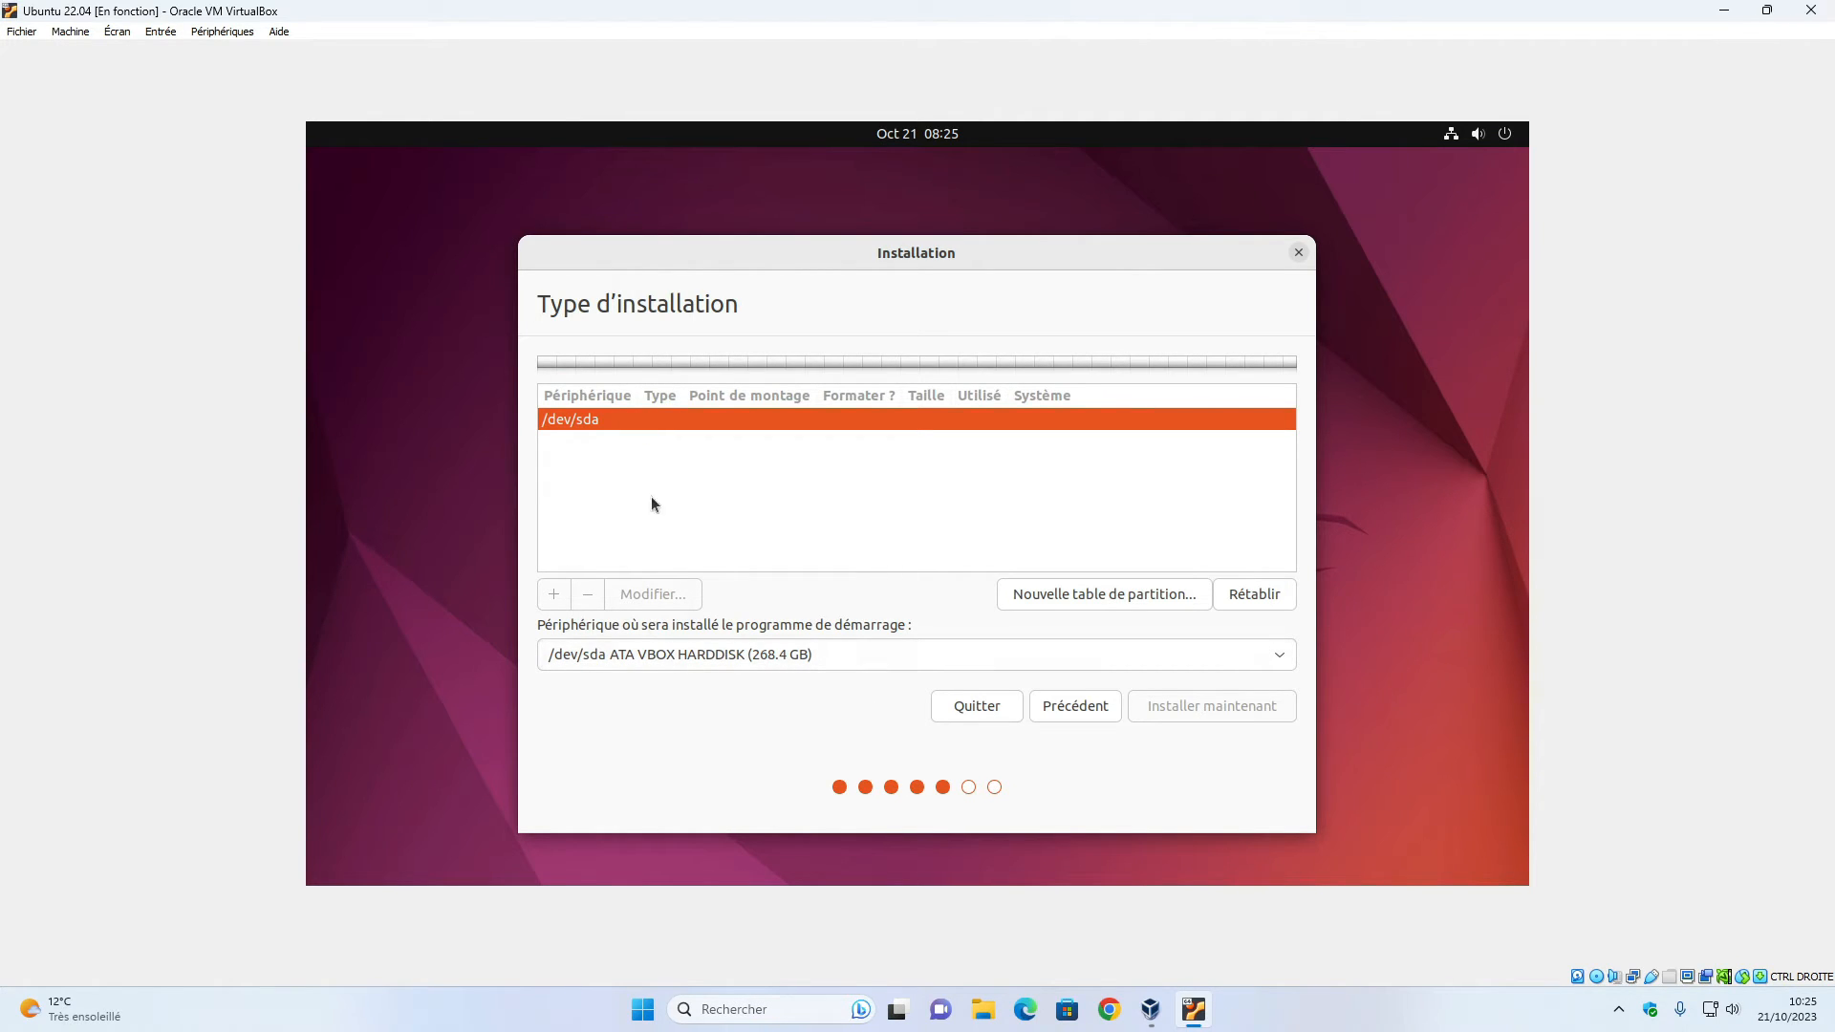
# Step: Keep /dev/sda as the boot loader device and create a new partition table on that disk
pyautogui.click(759, 658)
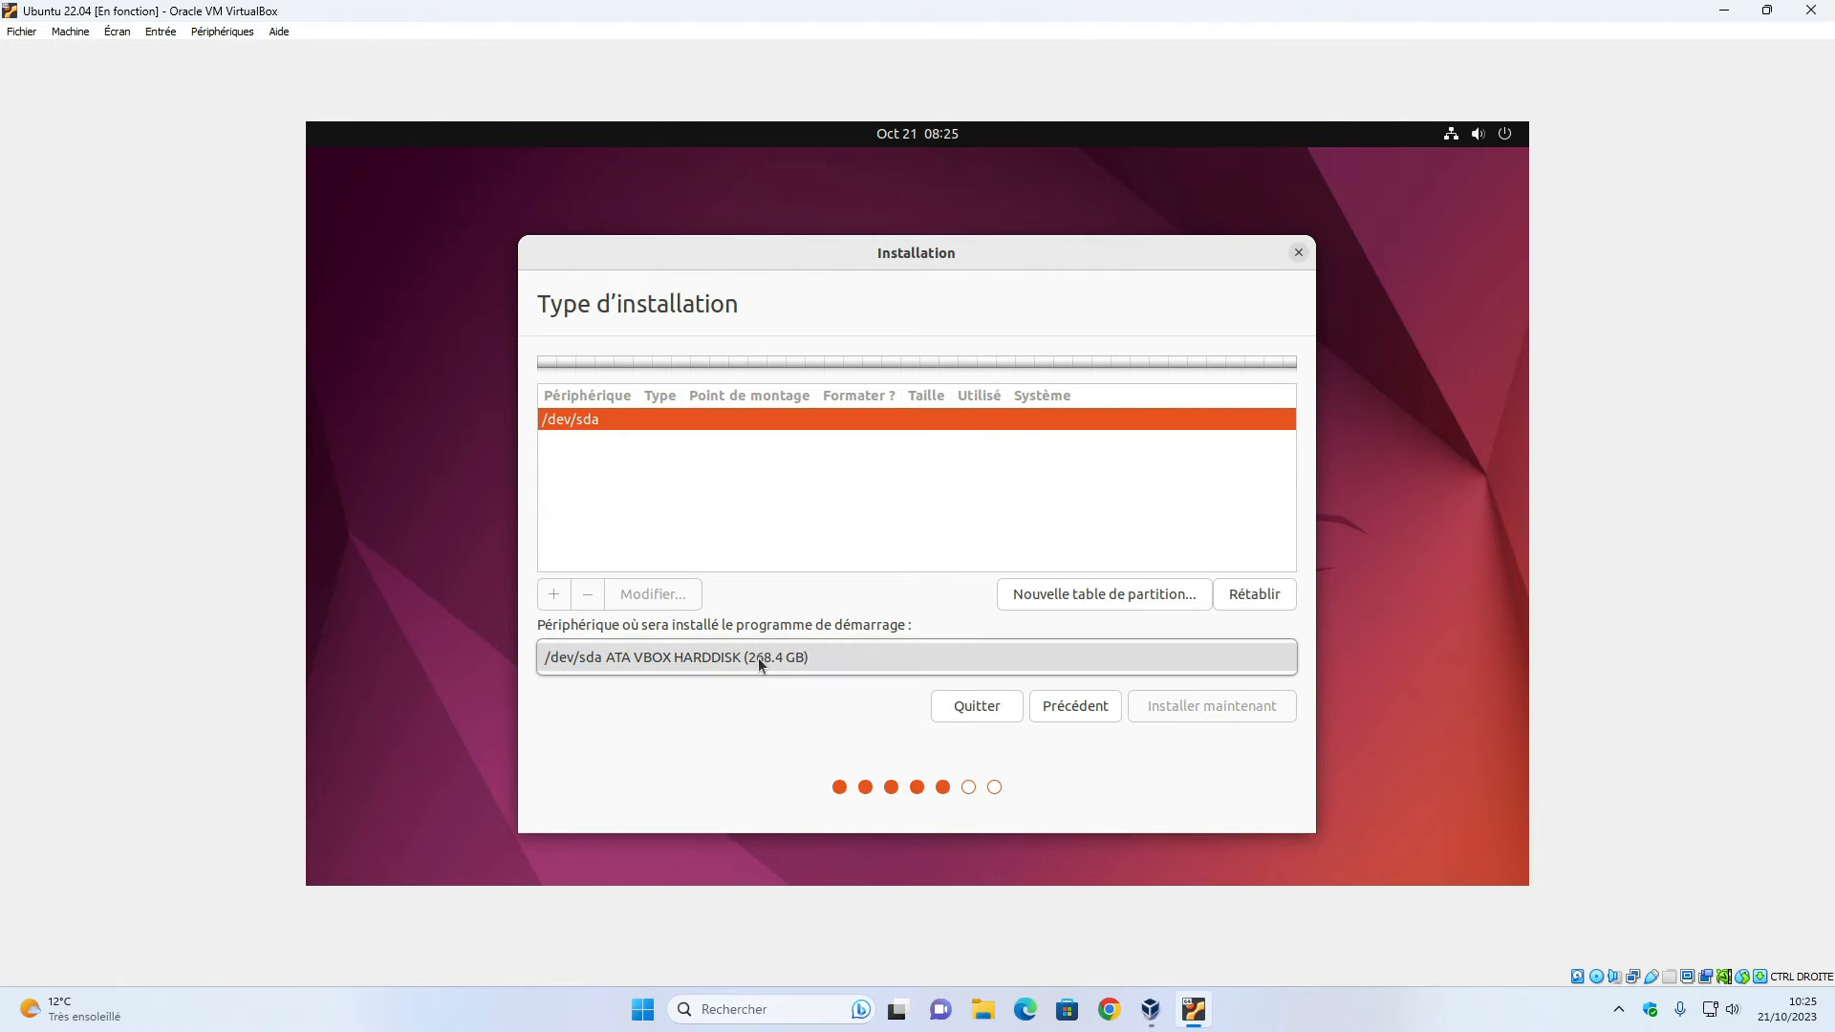
pyautogui.click(759, 657)
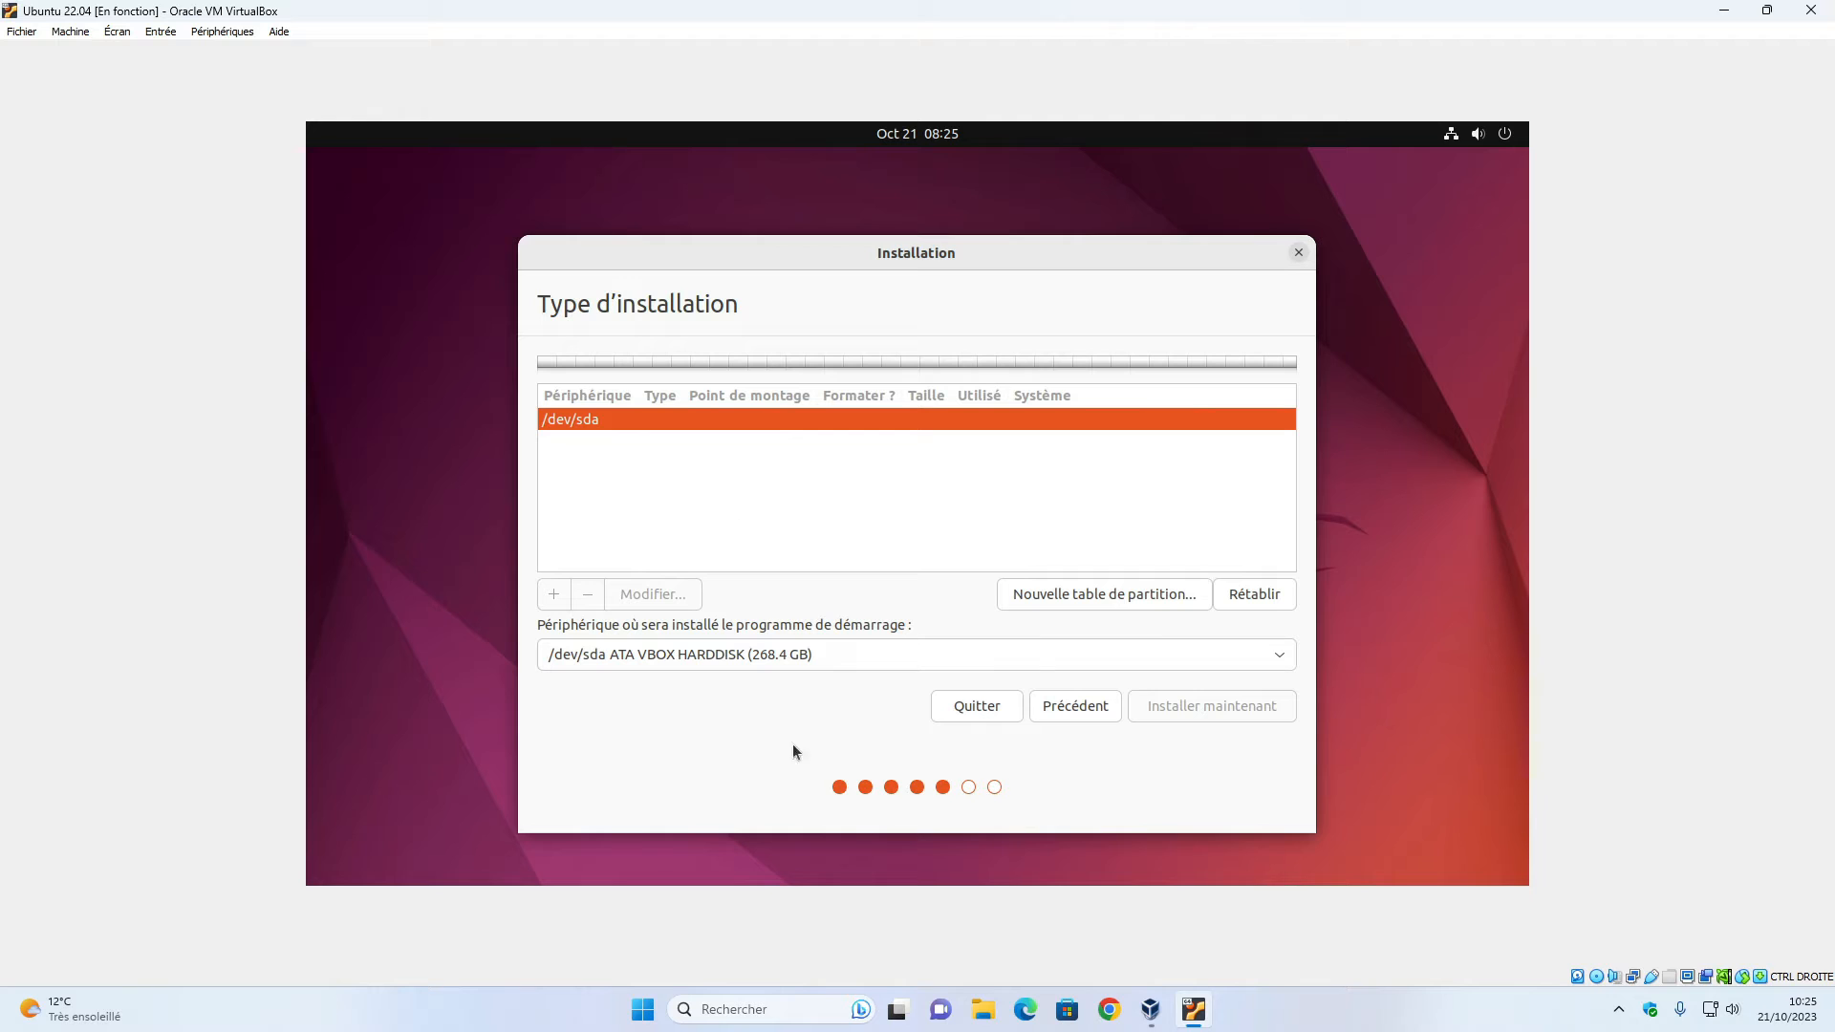
pyautogui.click(1058, 598)
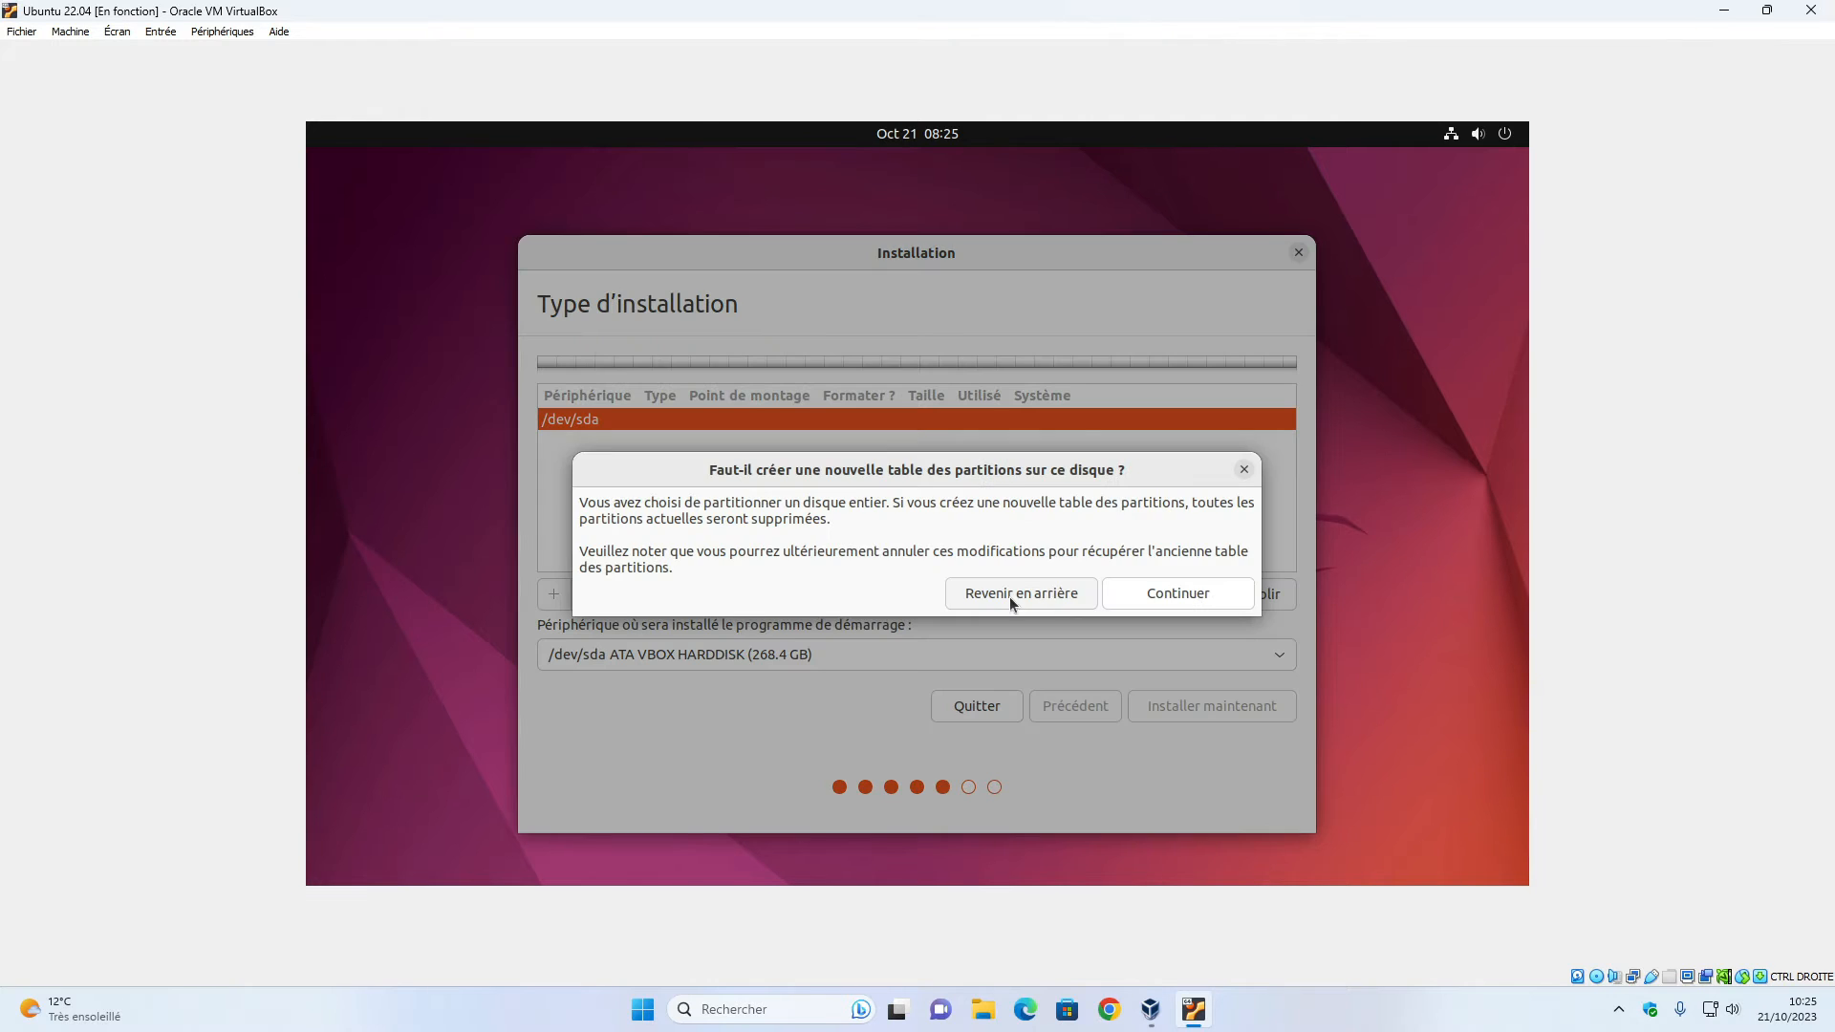
pyautogui.click(1179, 595)
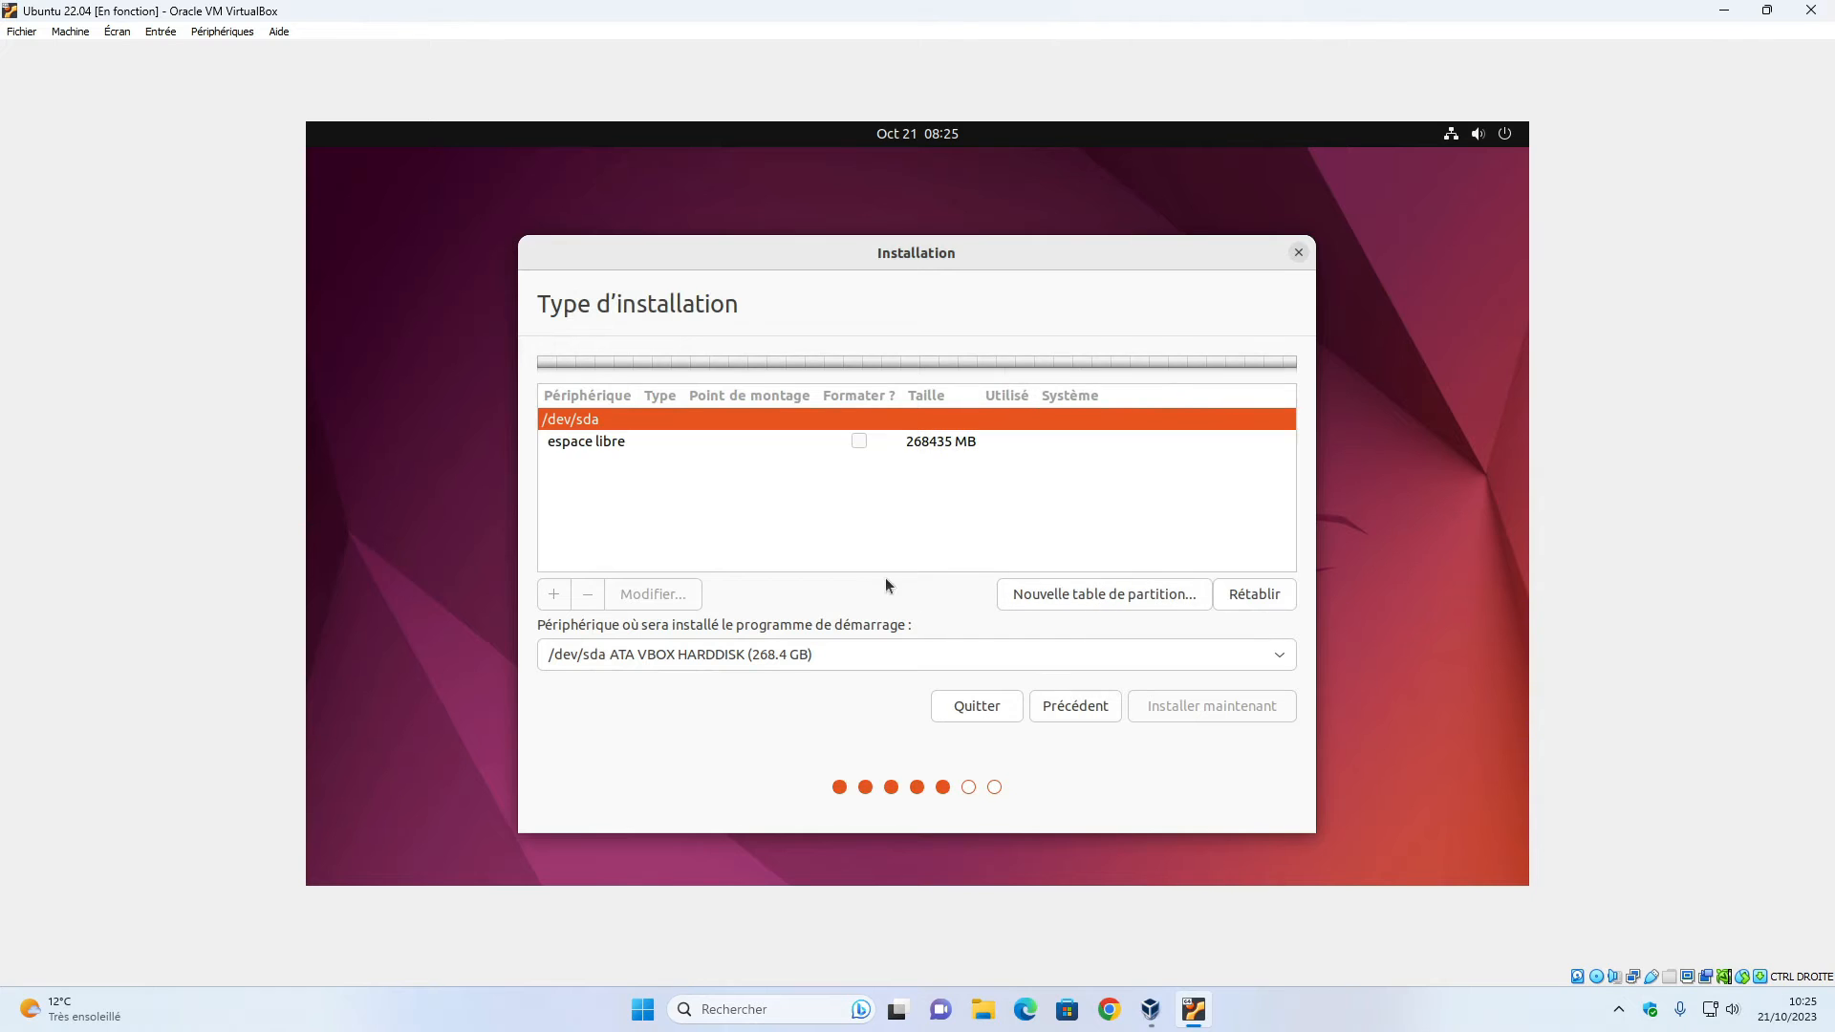
# Step: Create a 70000 MB primary ext4 partition in the free space of /dev/sda with mount point /
pyautogui.click(644, 445)
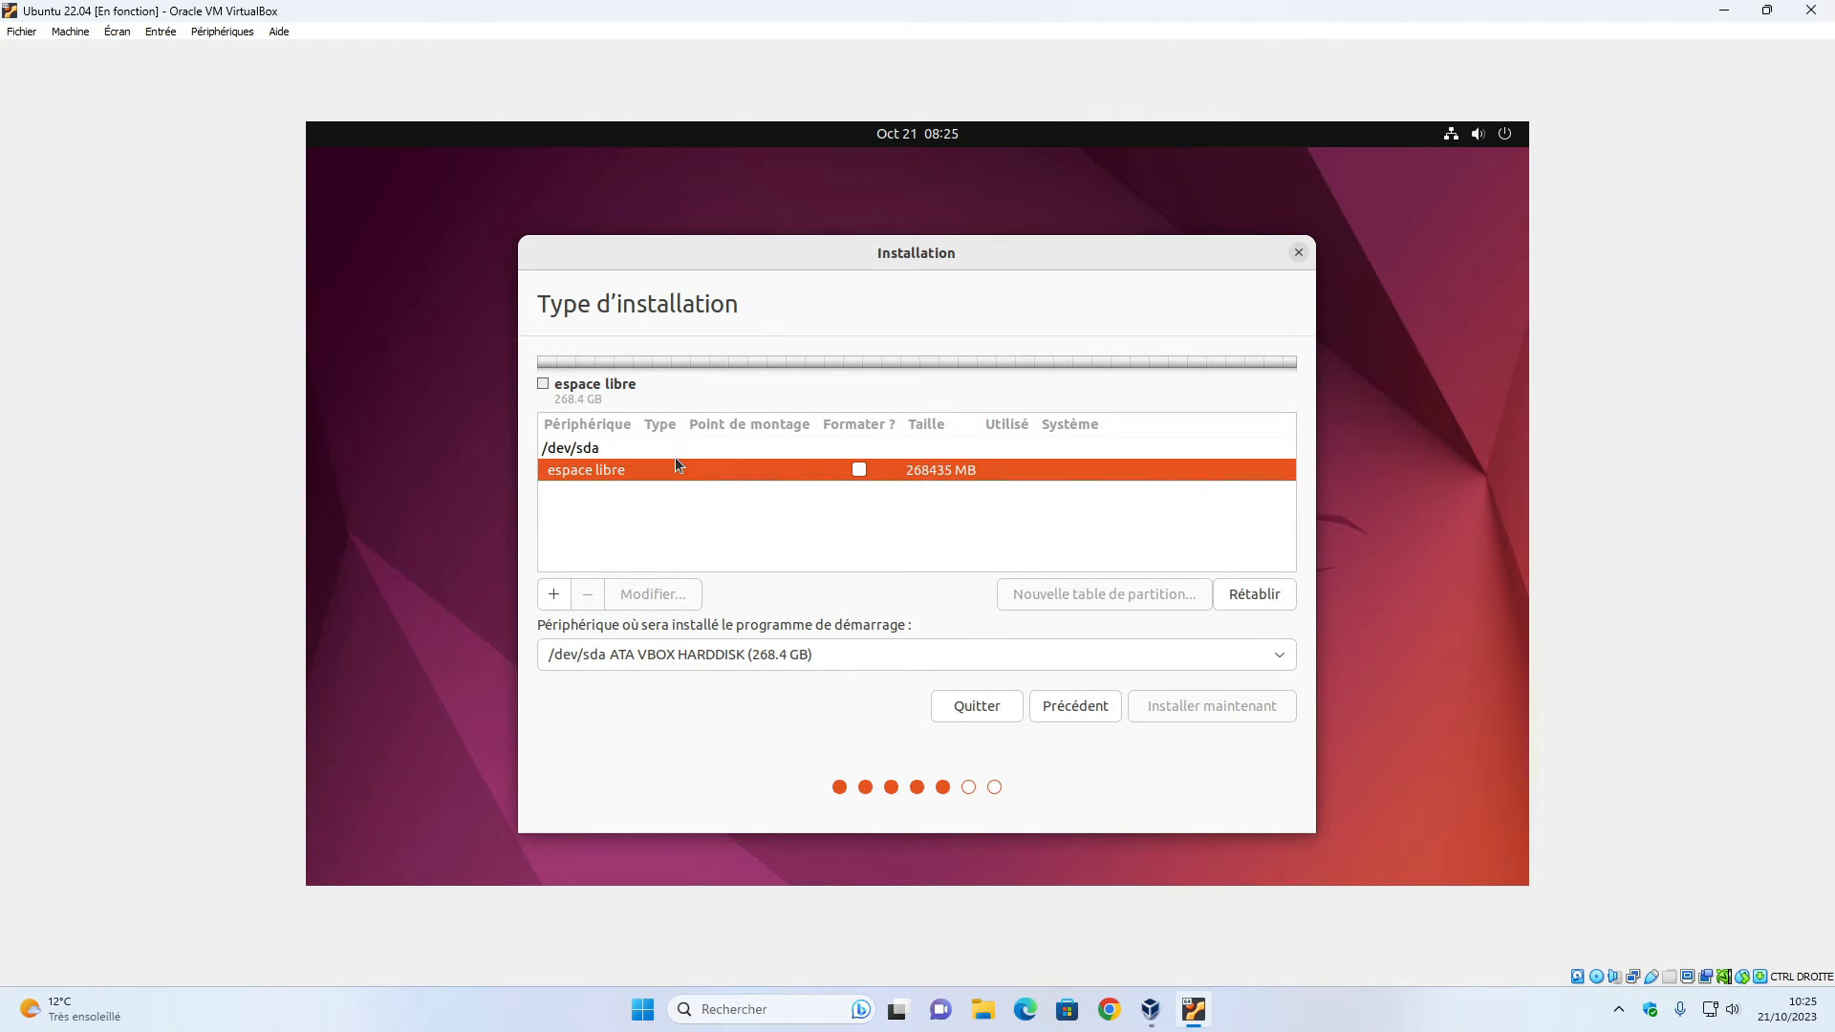
pyautogui.click(675, 457)
pyautogui.click(747, 468)
pyautogui.click(555, 595)
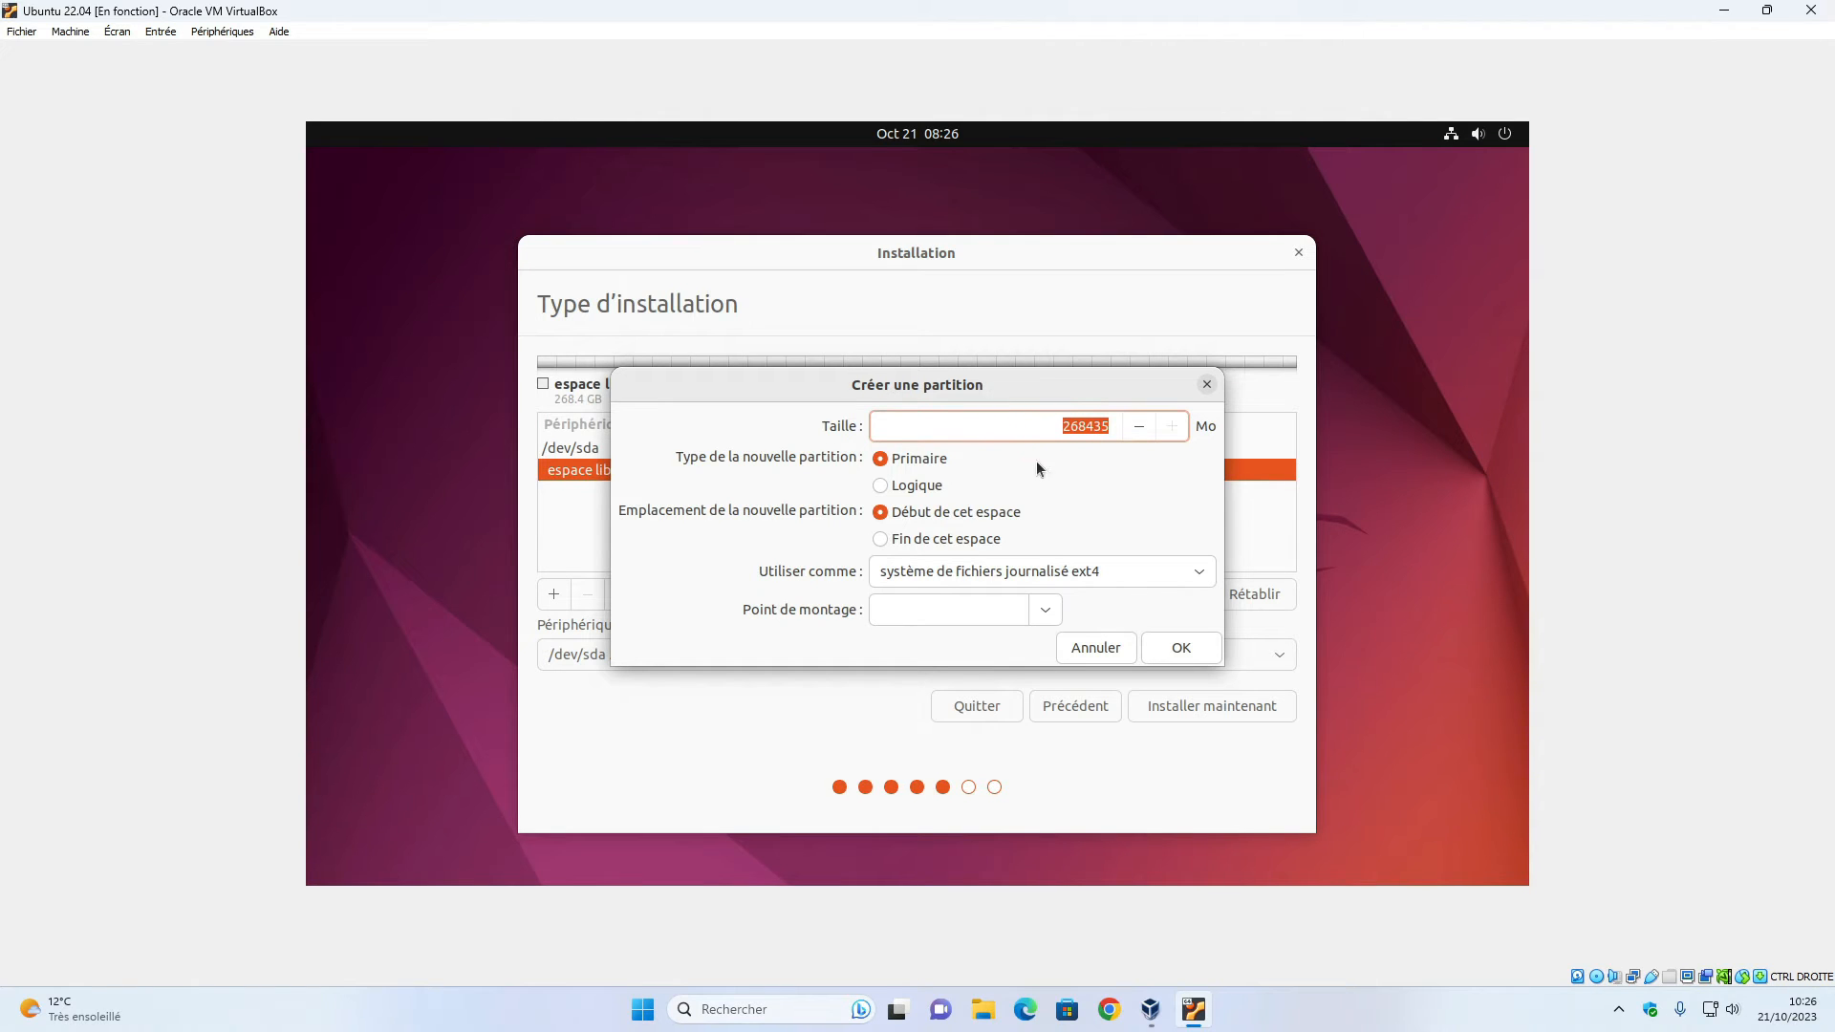
pyautogui.click(1048, 610)
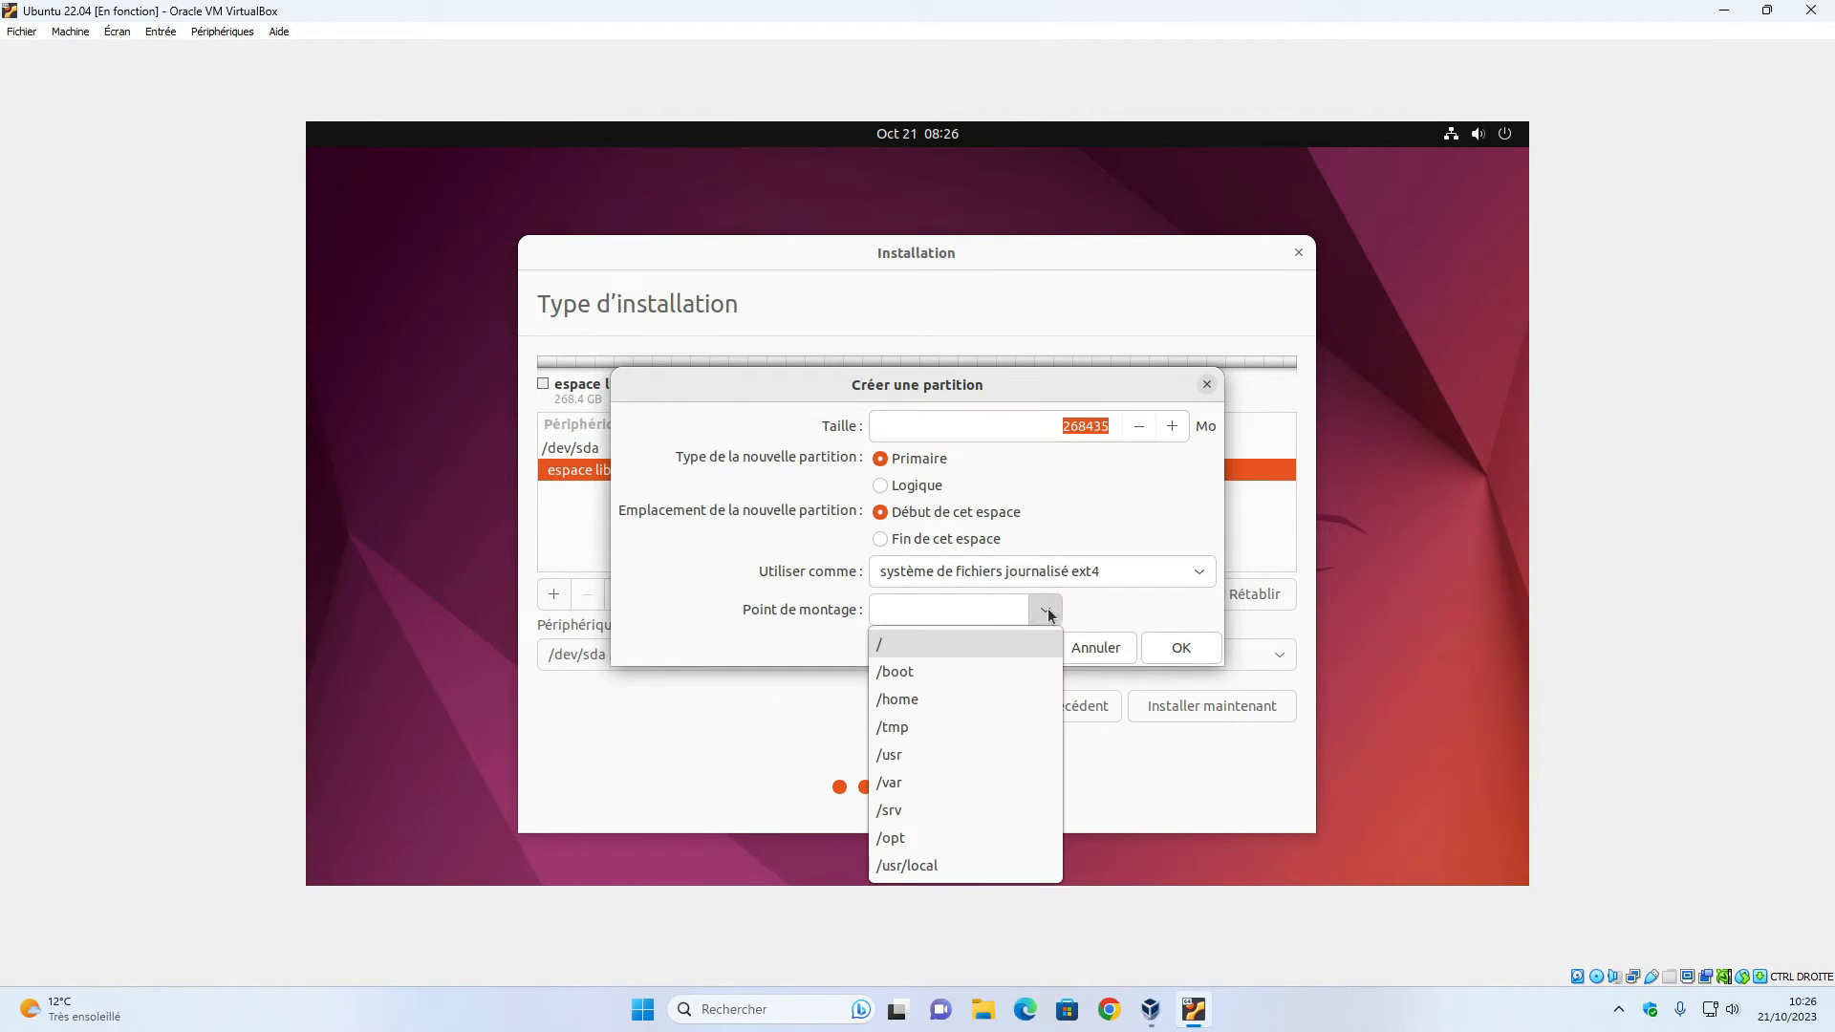
pyautogui.click(987, 646)
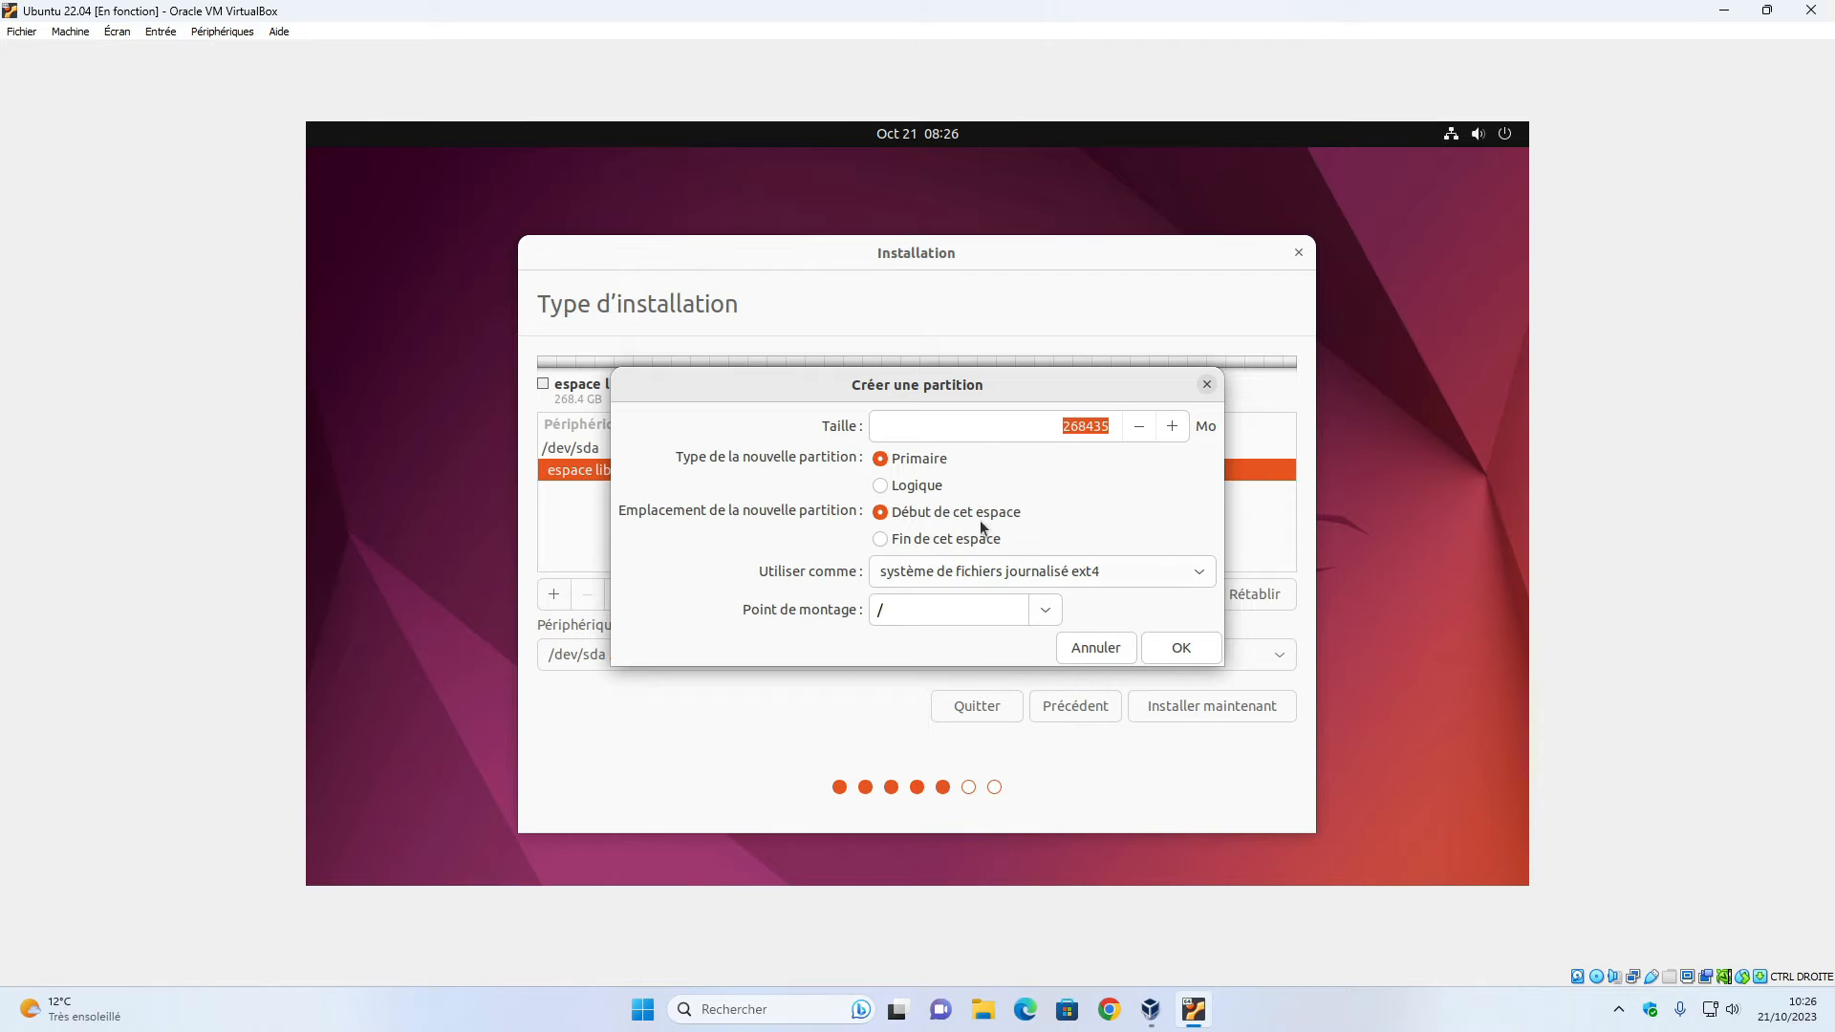
pyautogui.click(1061, 427)
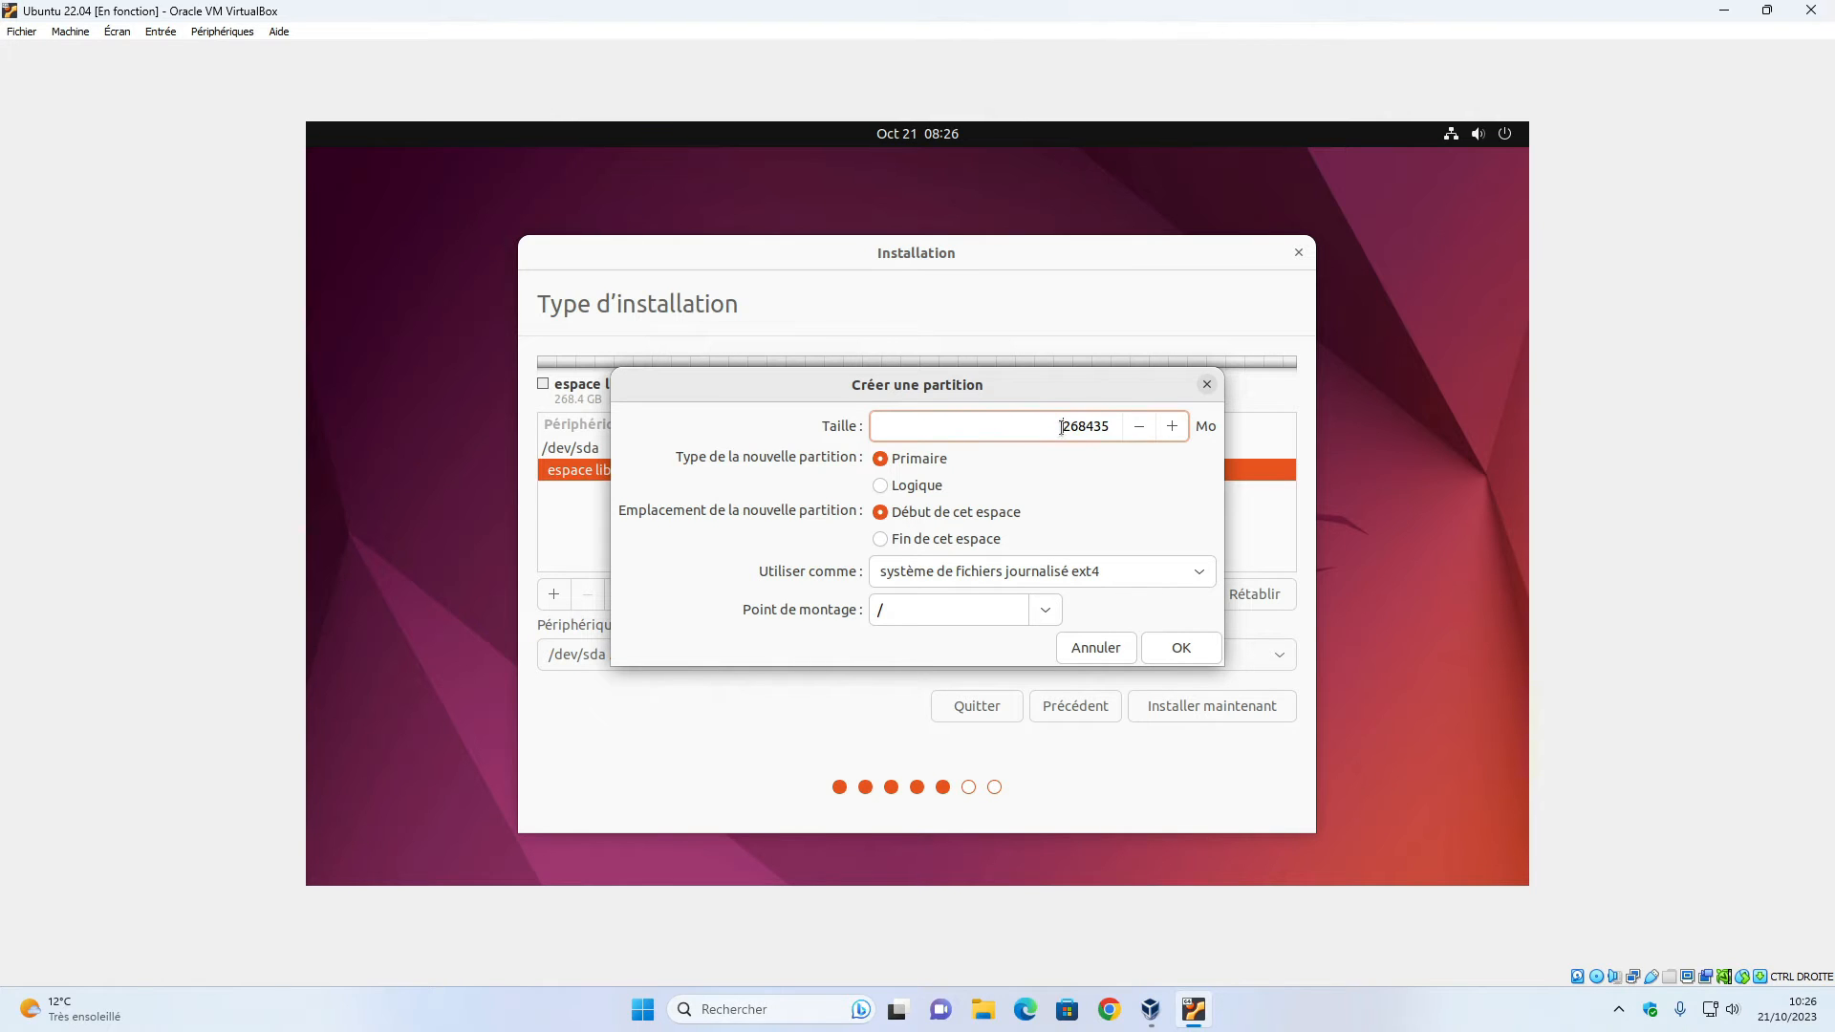
pyautogui.moveTo(1061, 427); pyautogui.dragTo(1124, 431)
pyautogui.press('Left')
pyautogui.doubleClick(1090, 435)
pyautogui.write('70000')
pyautogui.click(1170, 650)
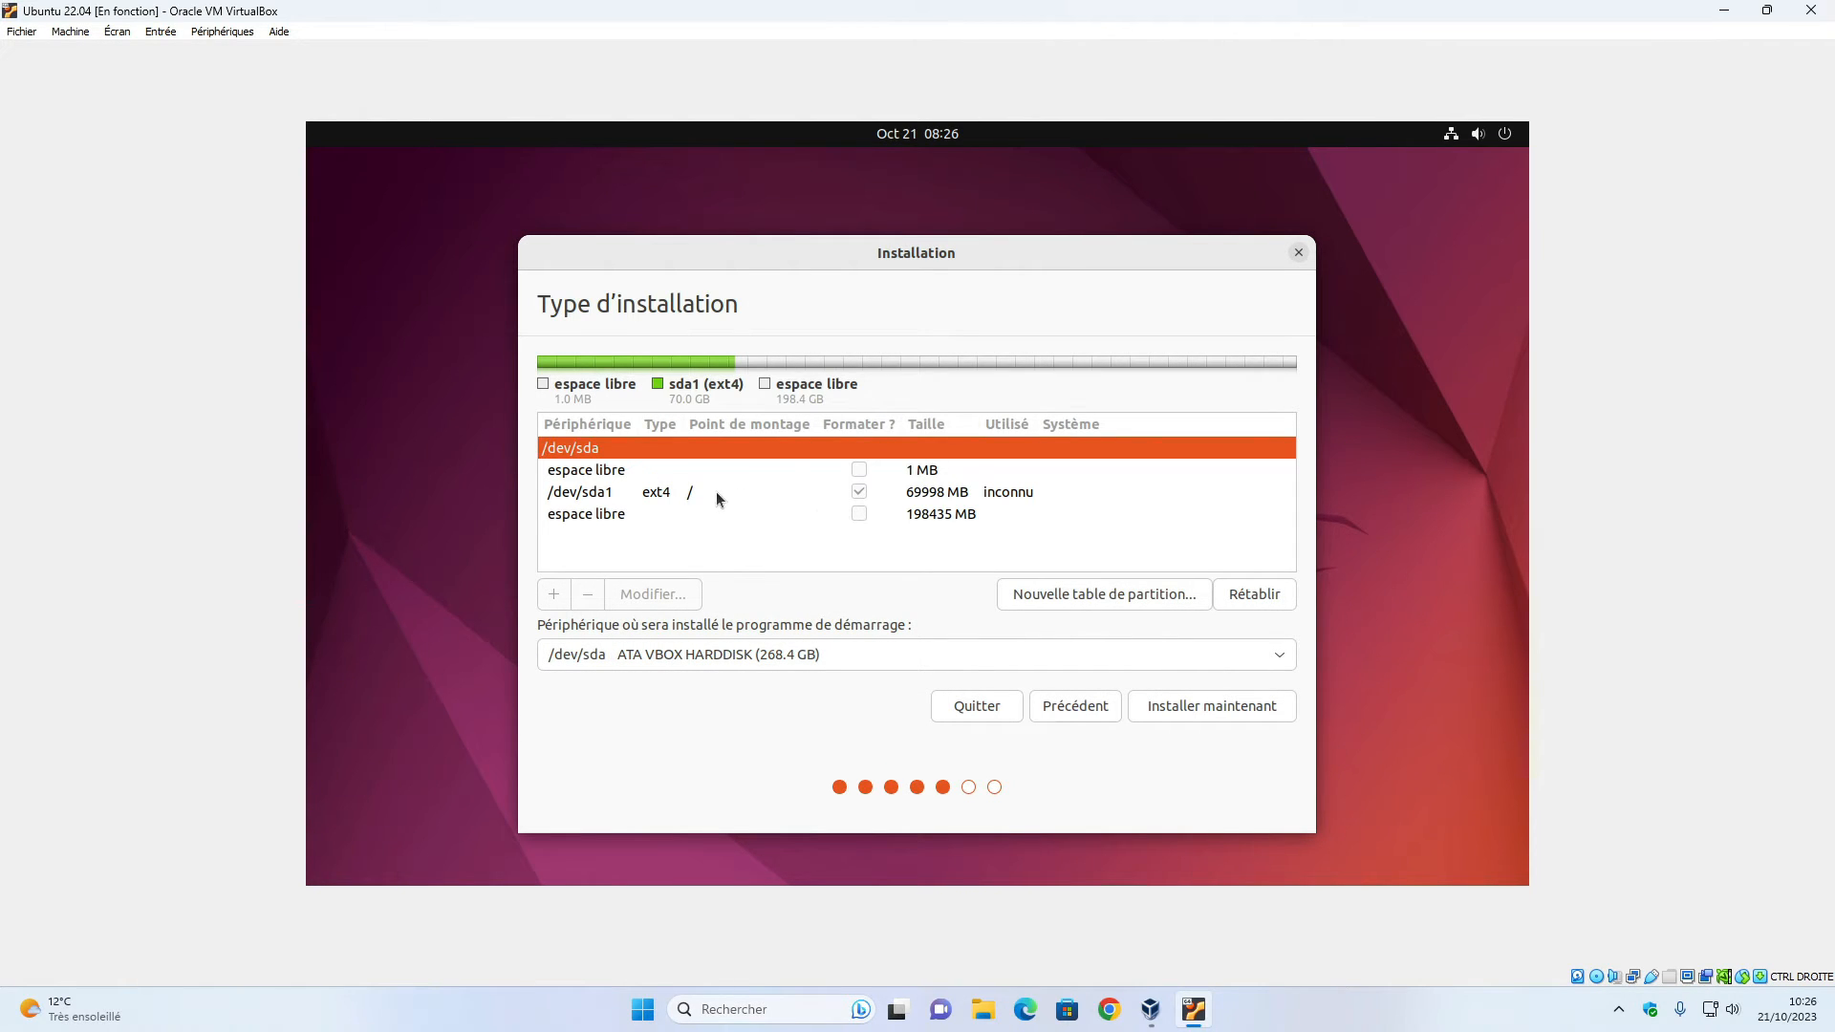
# Step: Add a 4096 MB primary swap partition (espace d'échange) in the free space following the root partition
pyautogui.click(648, 493)
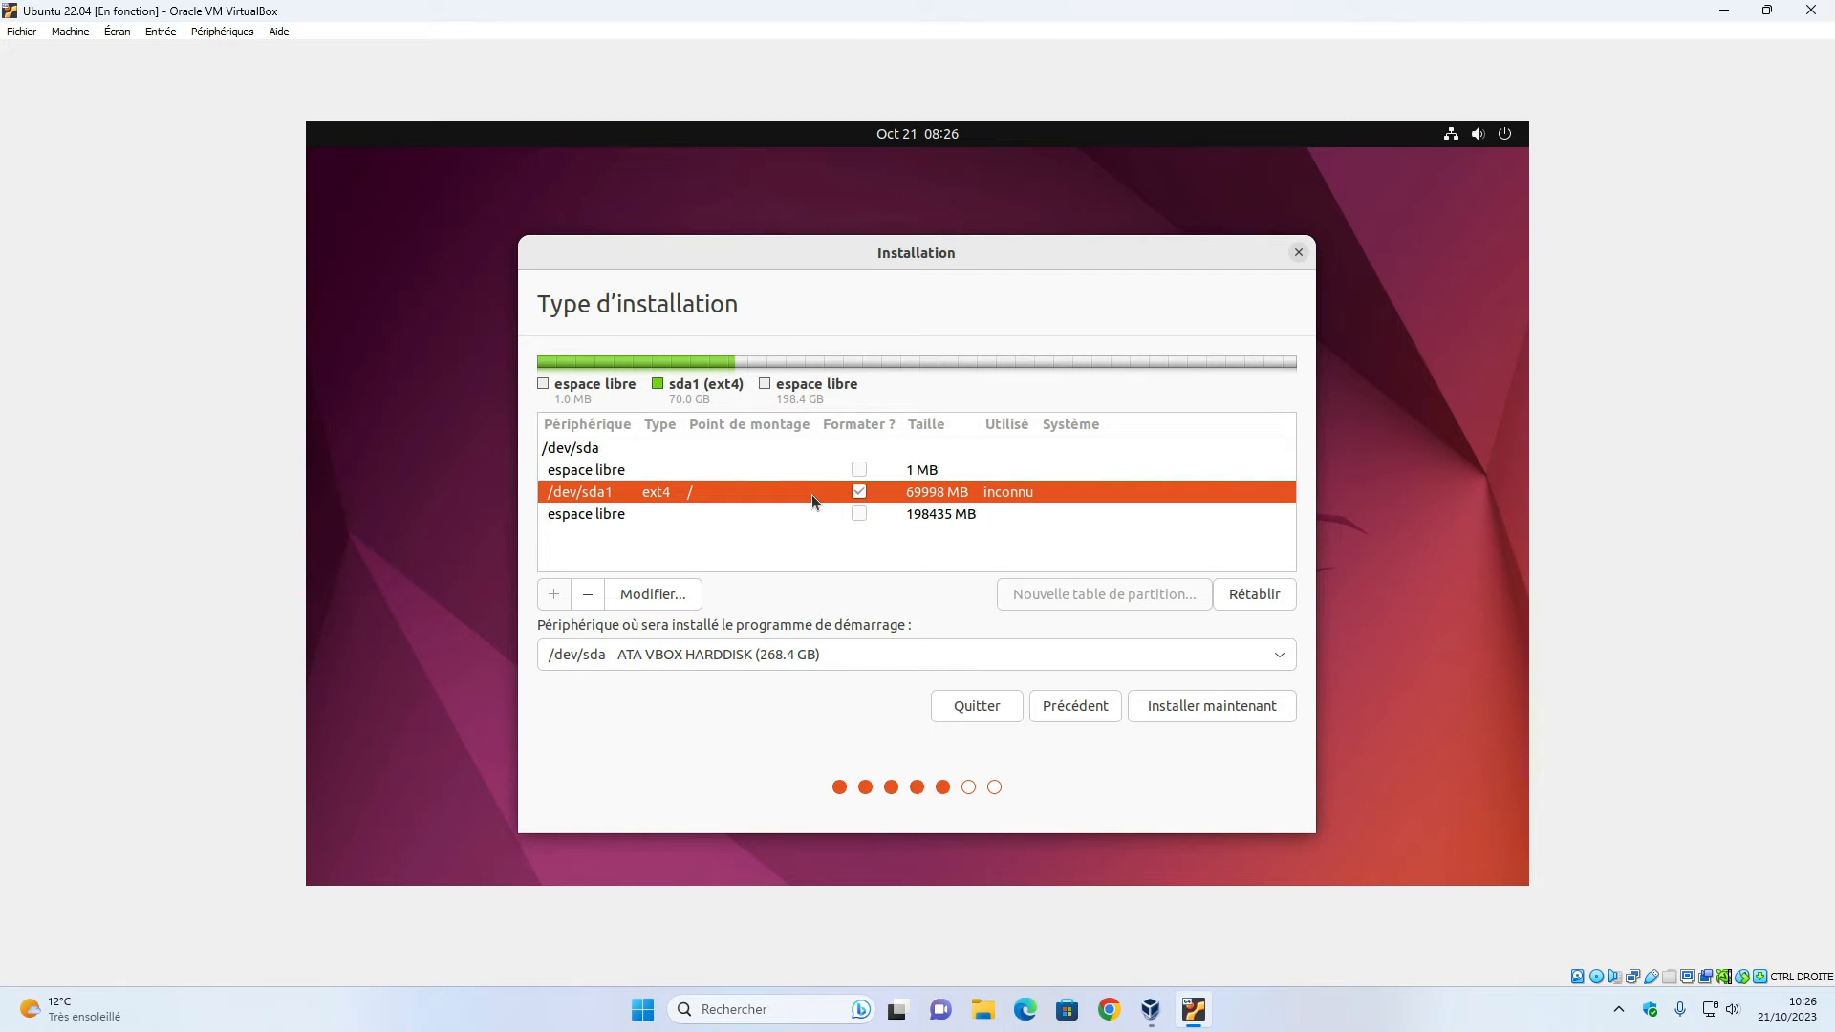
pyautogui.click(739, 515)
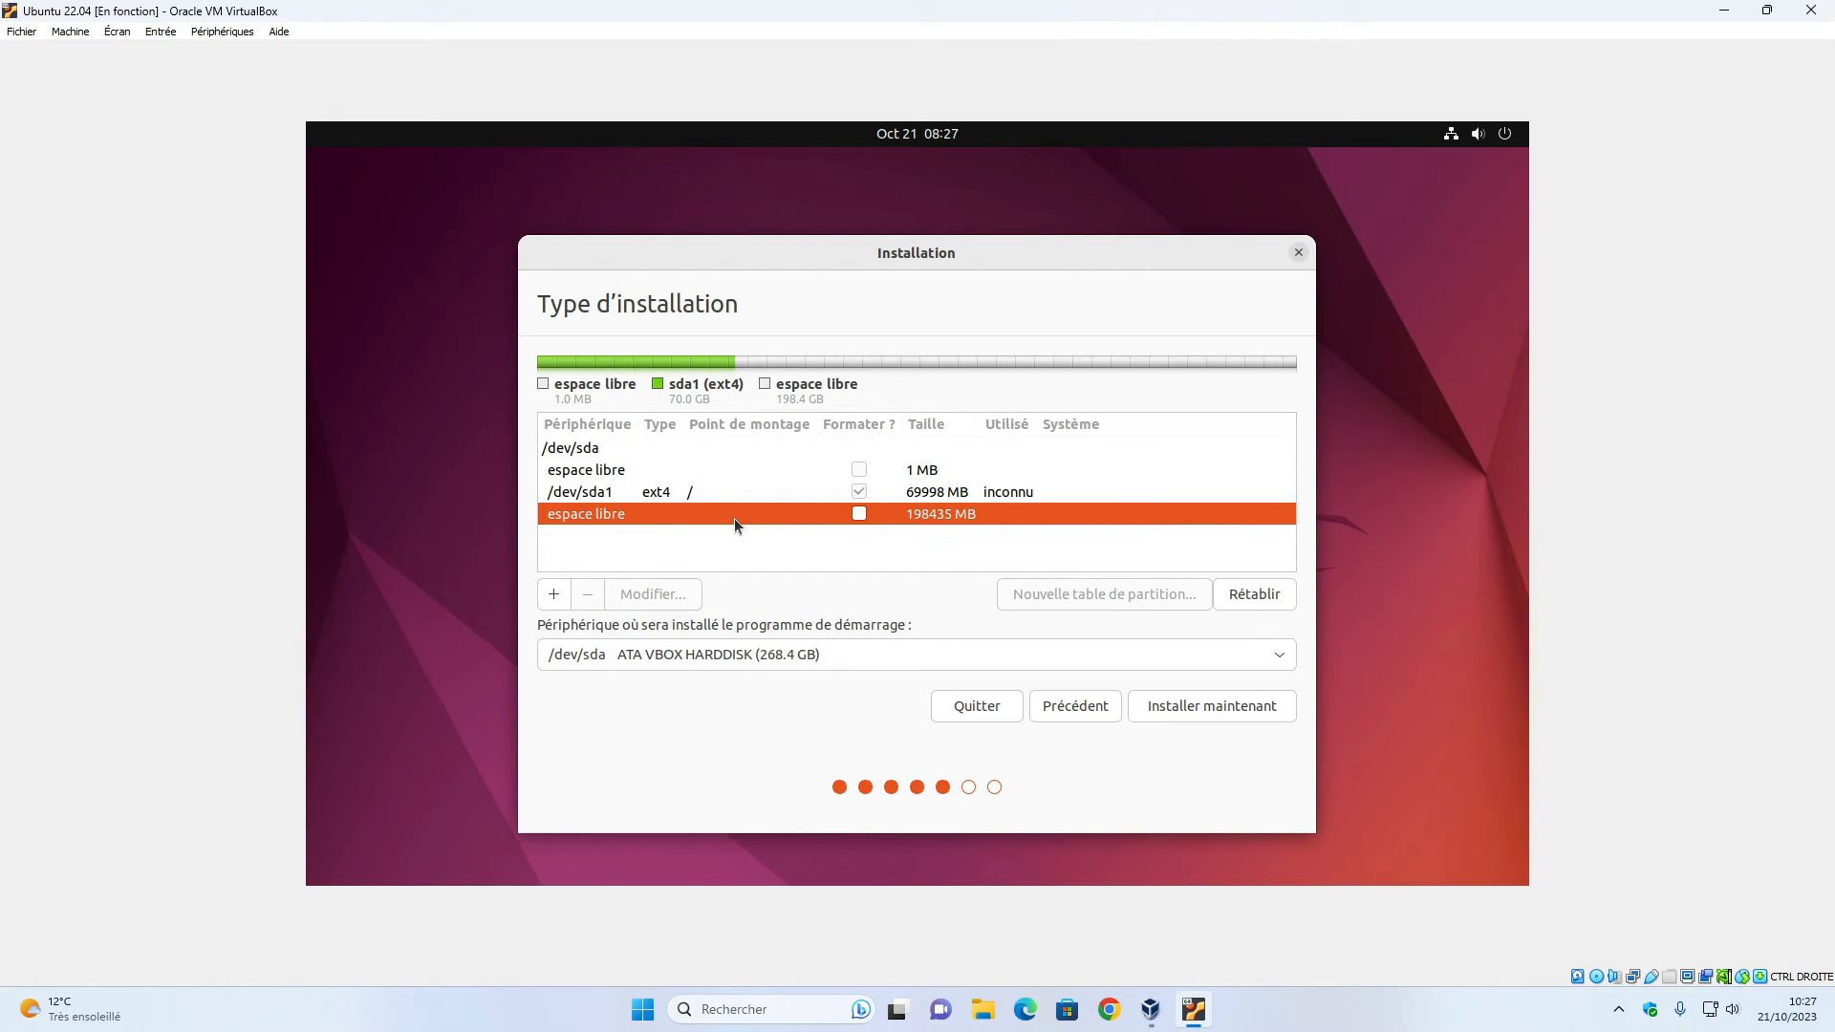
pyautogui.click(553, 595)
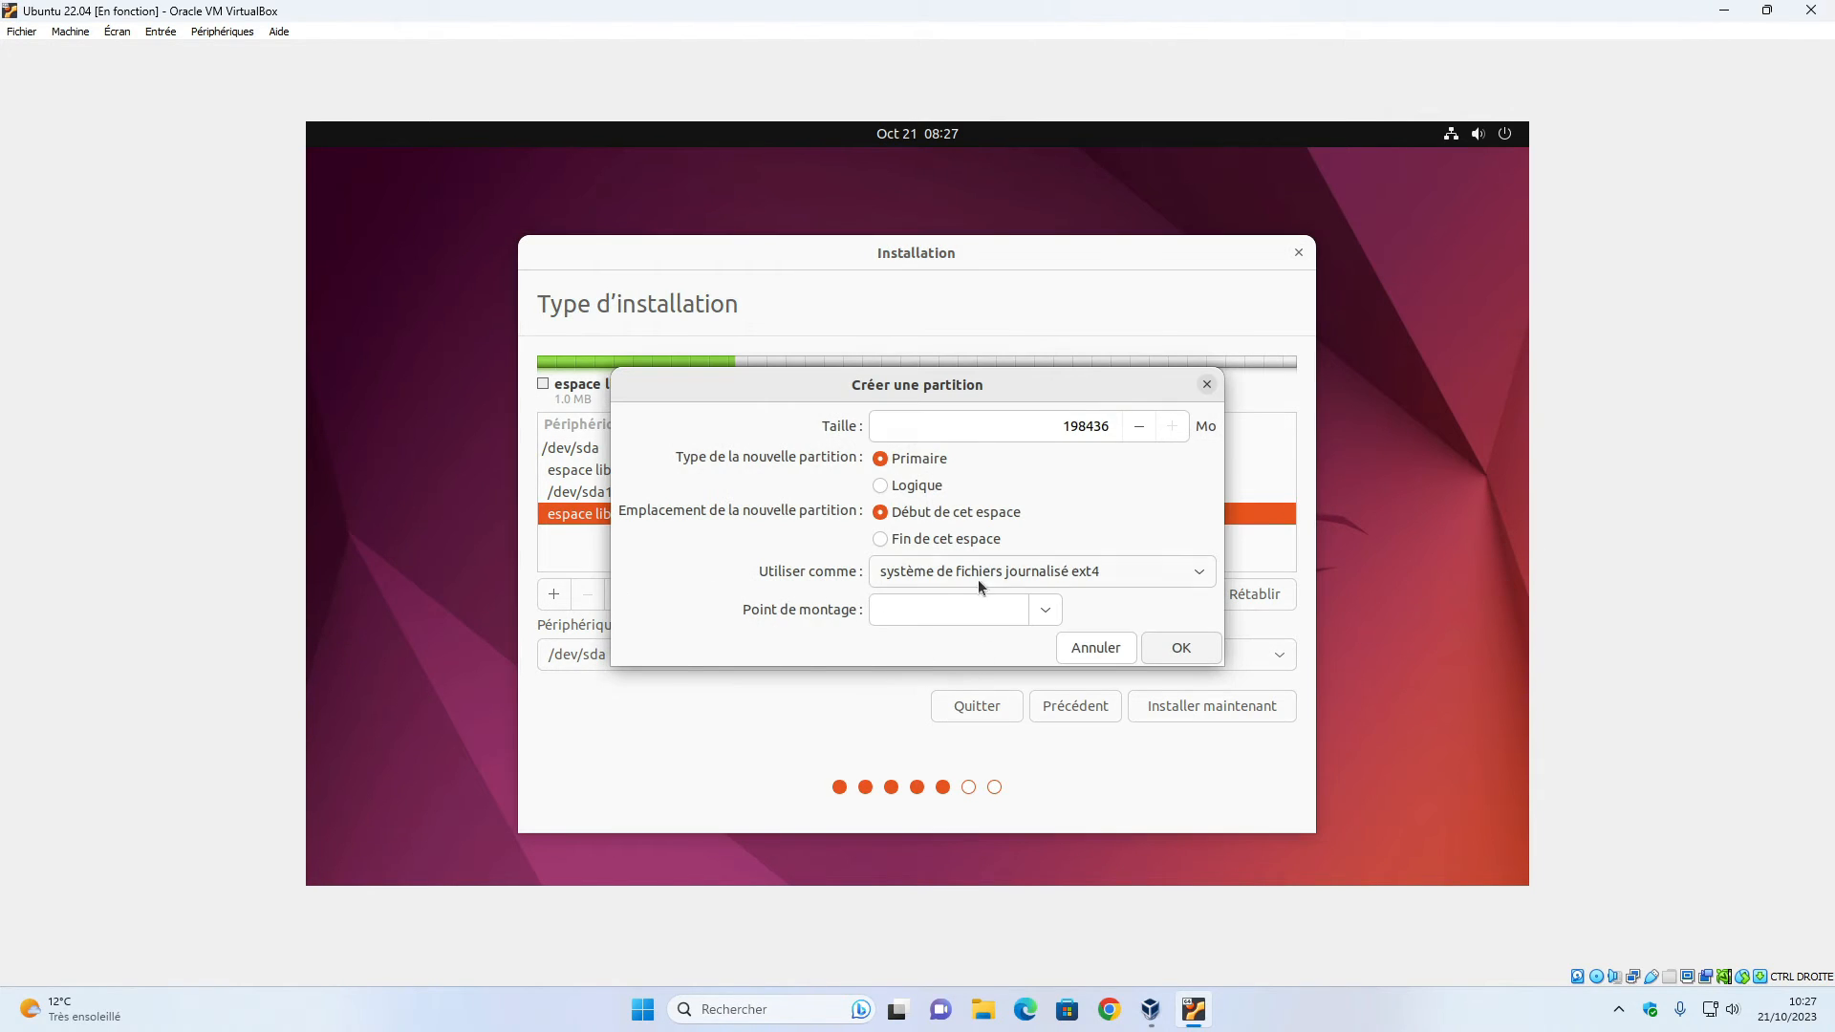
pyautogui.click(1029, 580)
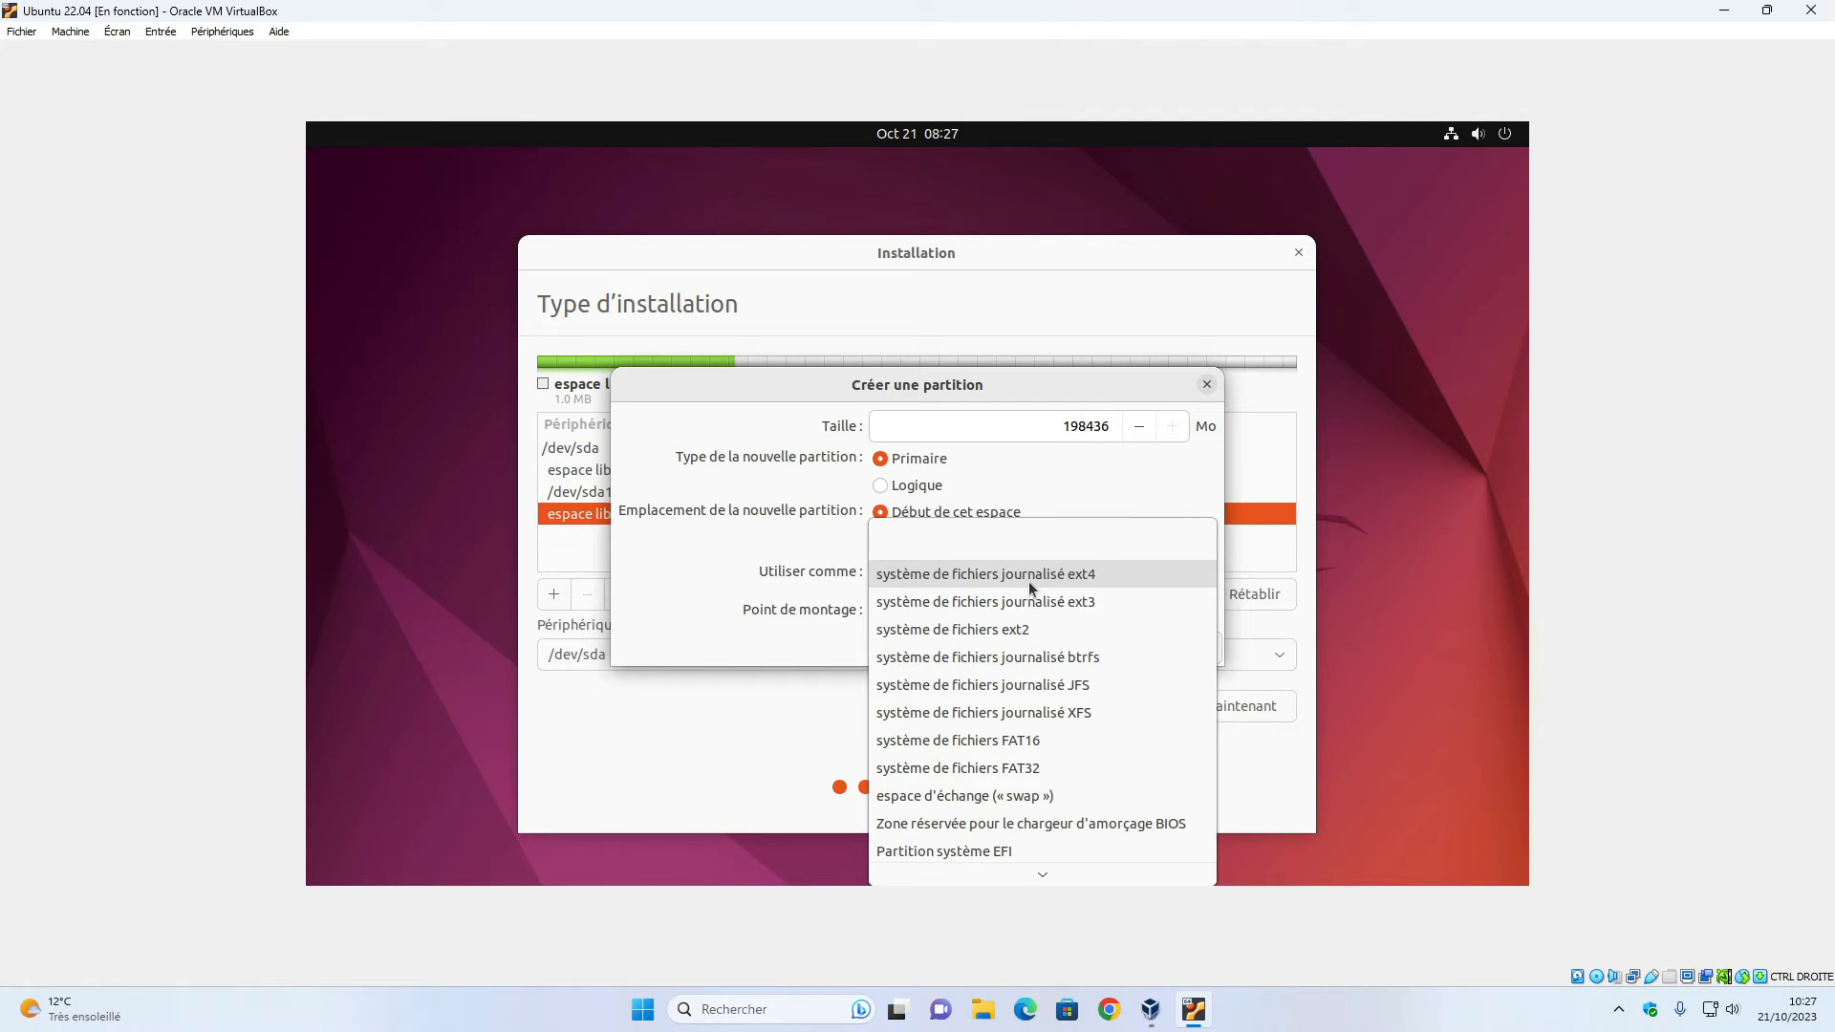
pyautogui.click(1015, 796)
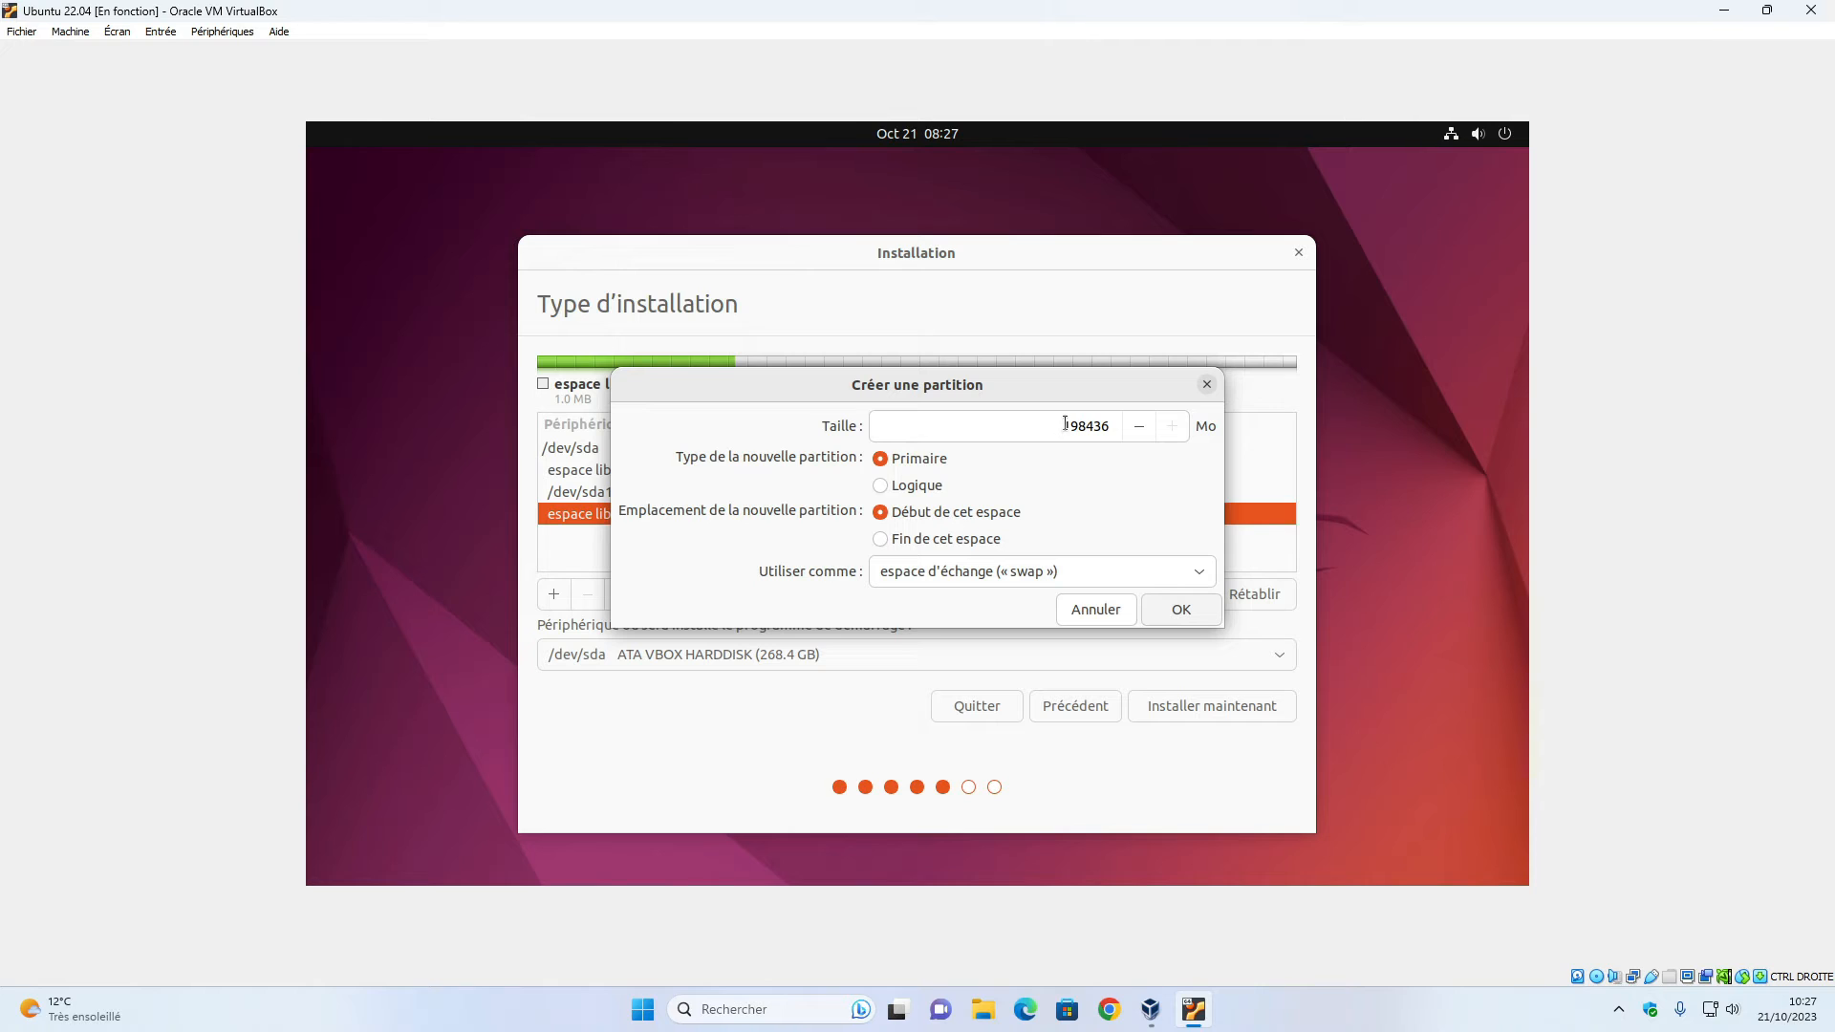
pyautogui.moveTo(1066, 425); pyautogui.dragTo(1109, 425)
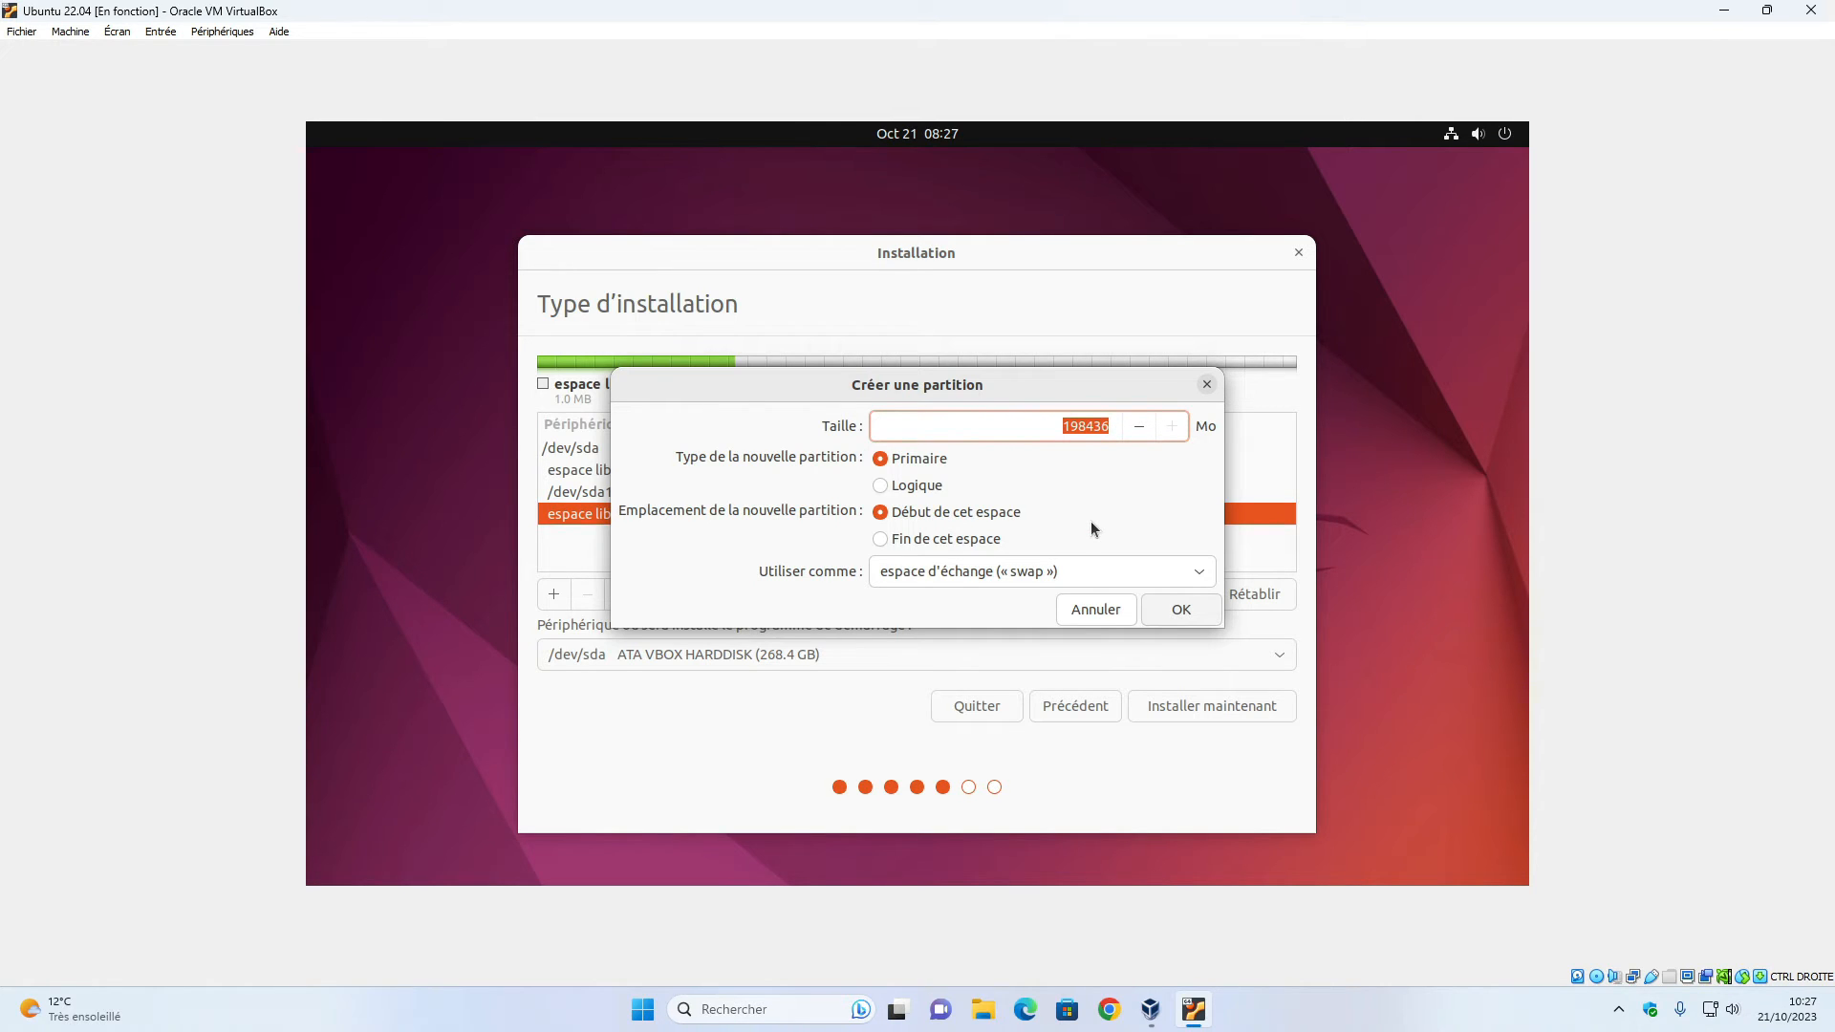
pyautogui.write('4096')
pyautogui.click(1165, 611)
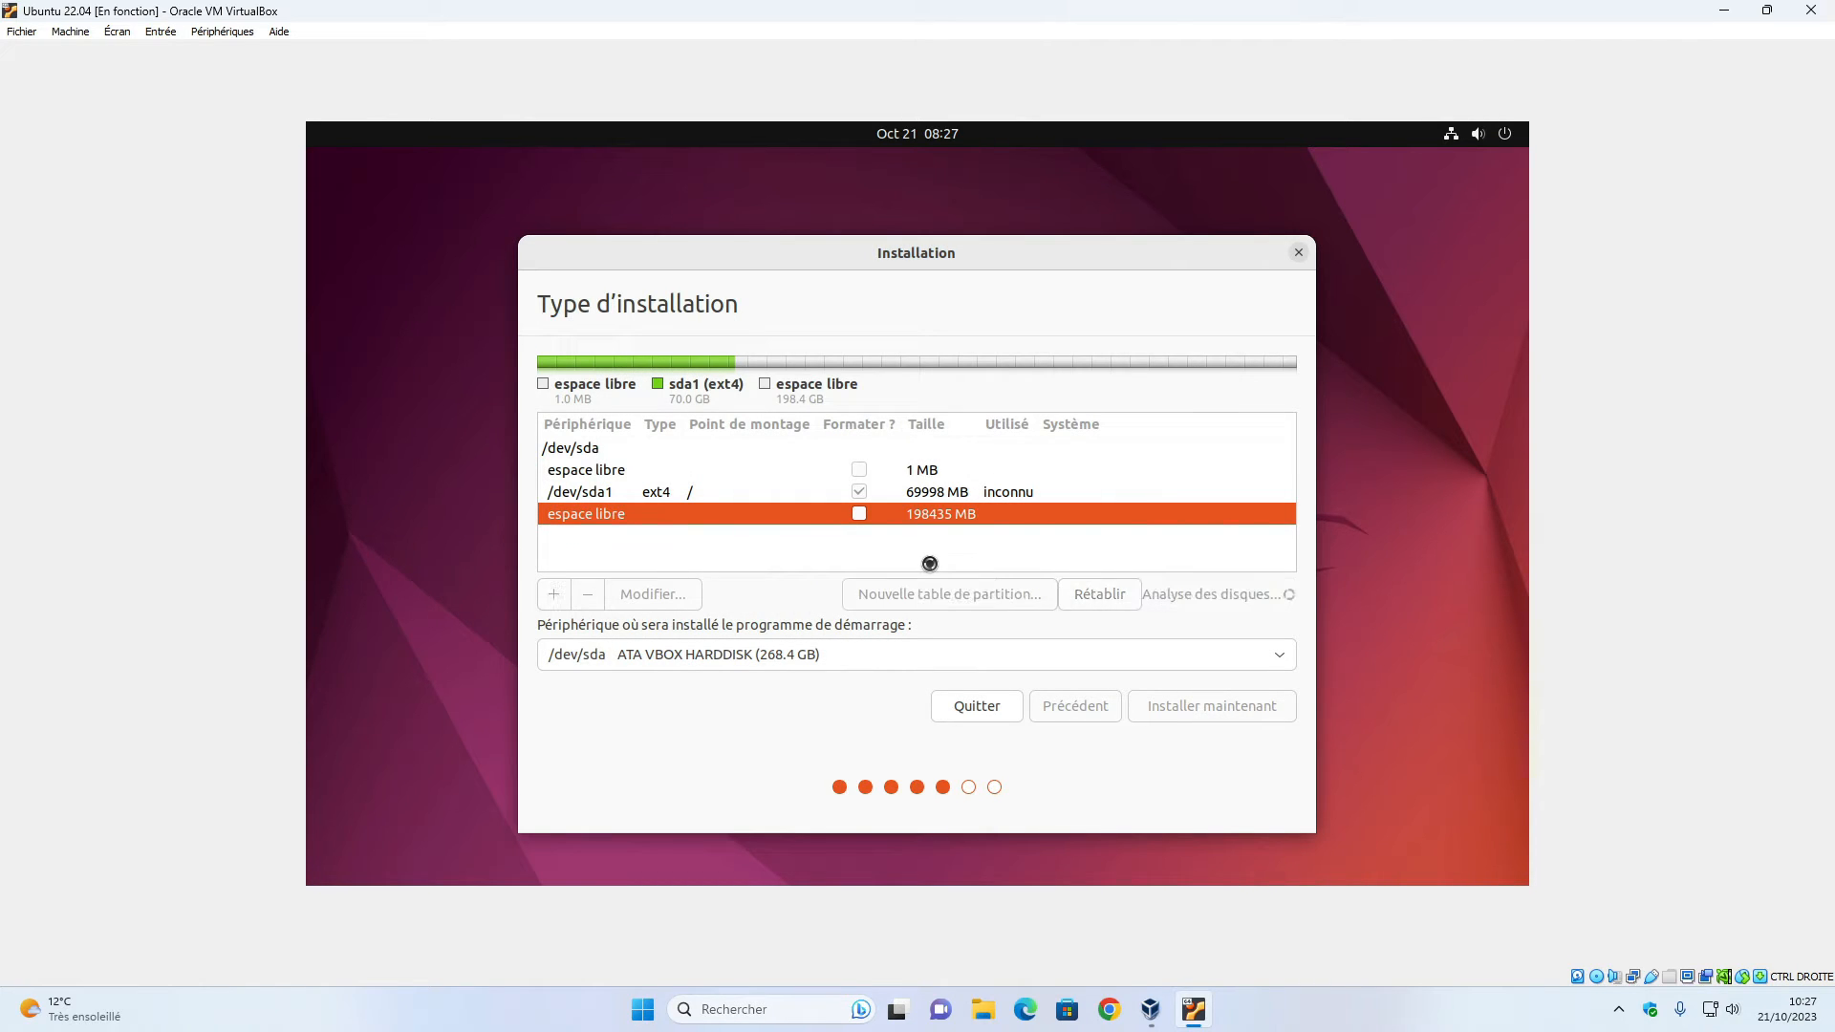
# Step: Create a primary ext4 partition mounted at /home using all the remaining free space
pyautogui.click(683, 495)
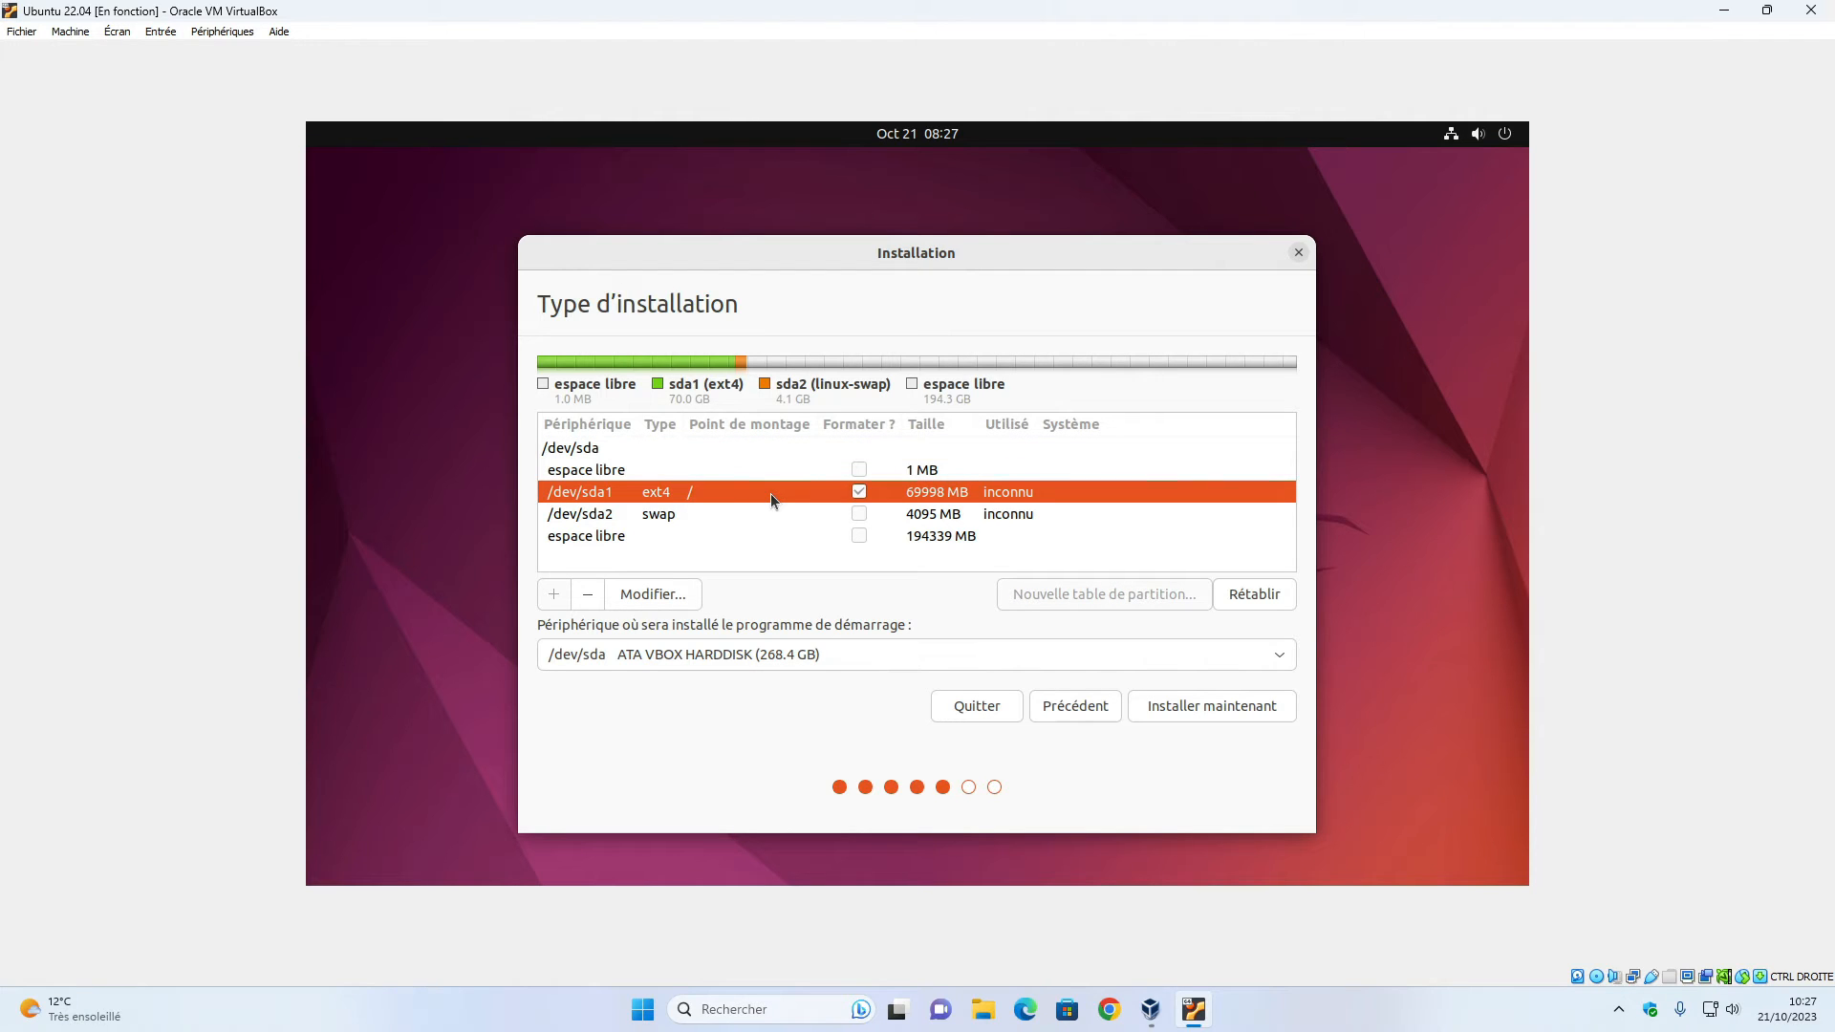
pyautogui.click(736, 514)
pyautogui.click(742, 537)
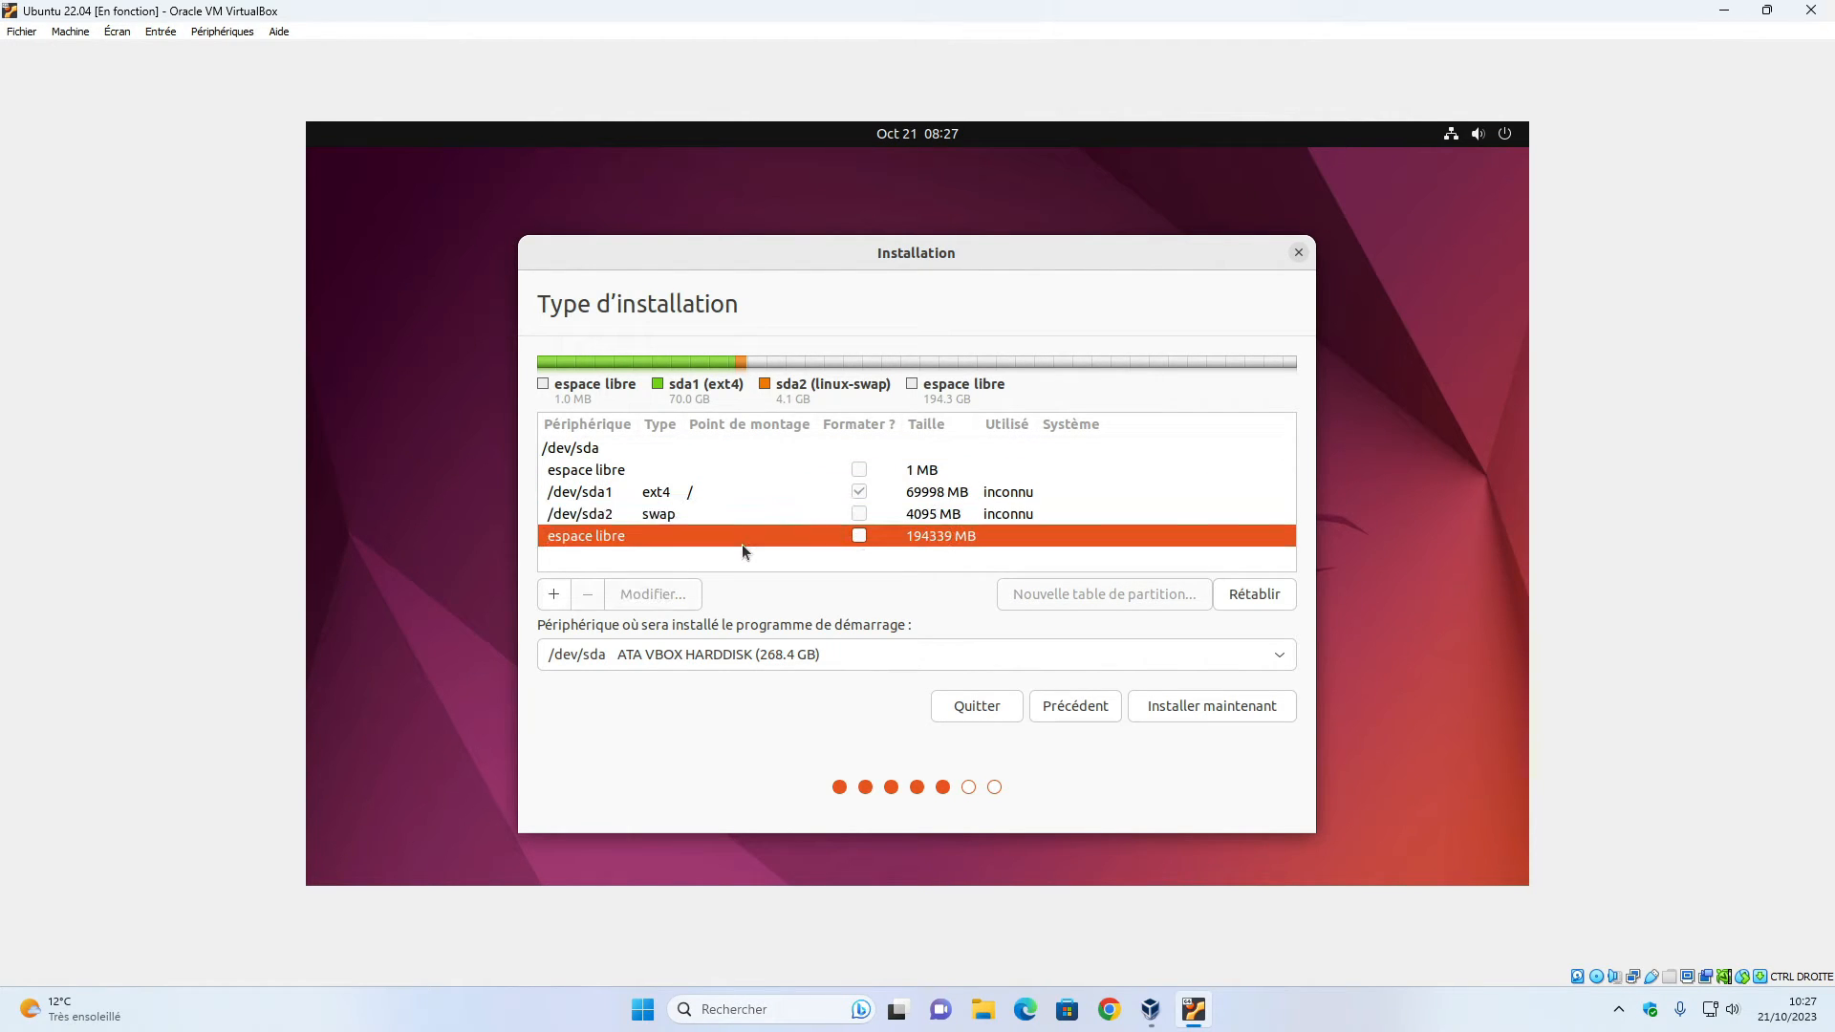
pyautogui.click(554, 593)
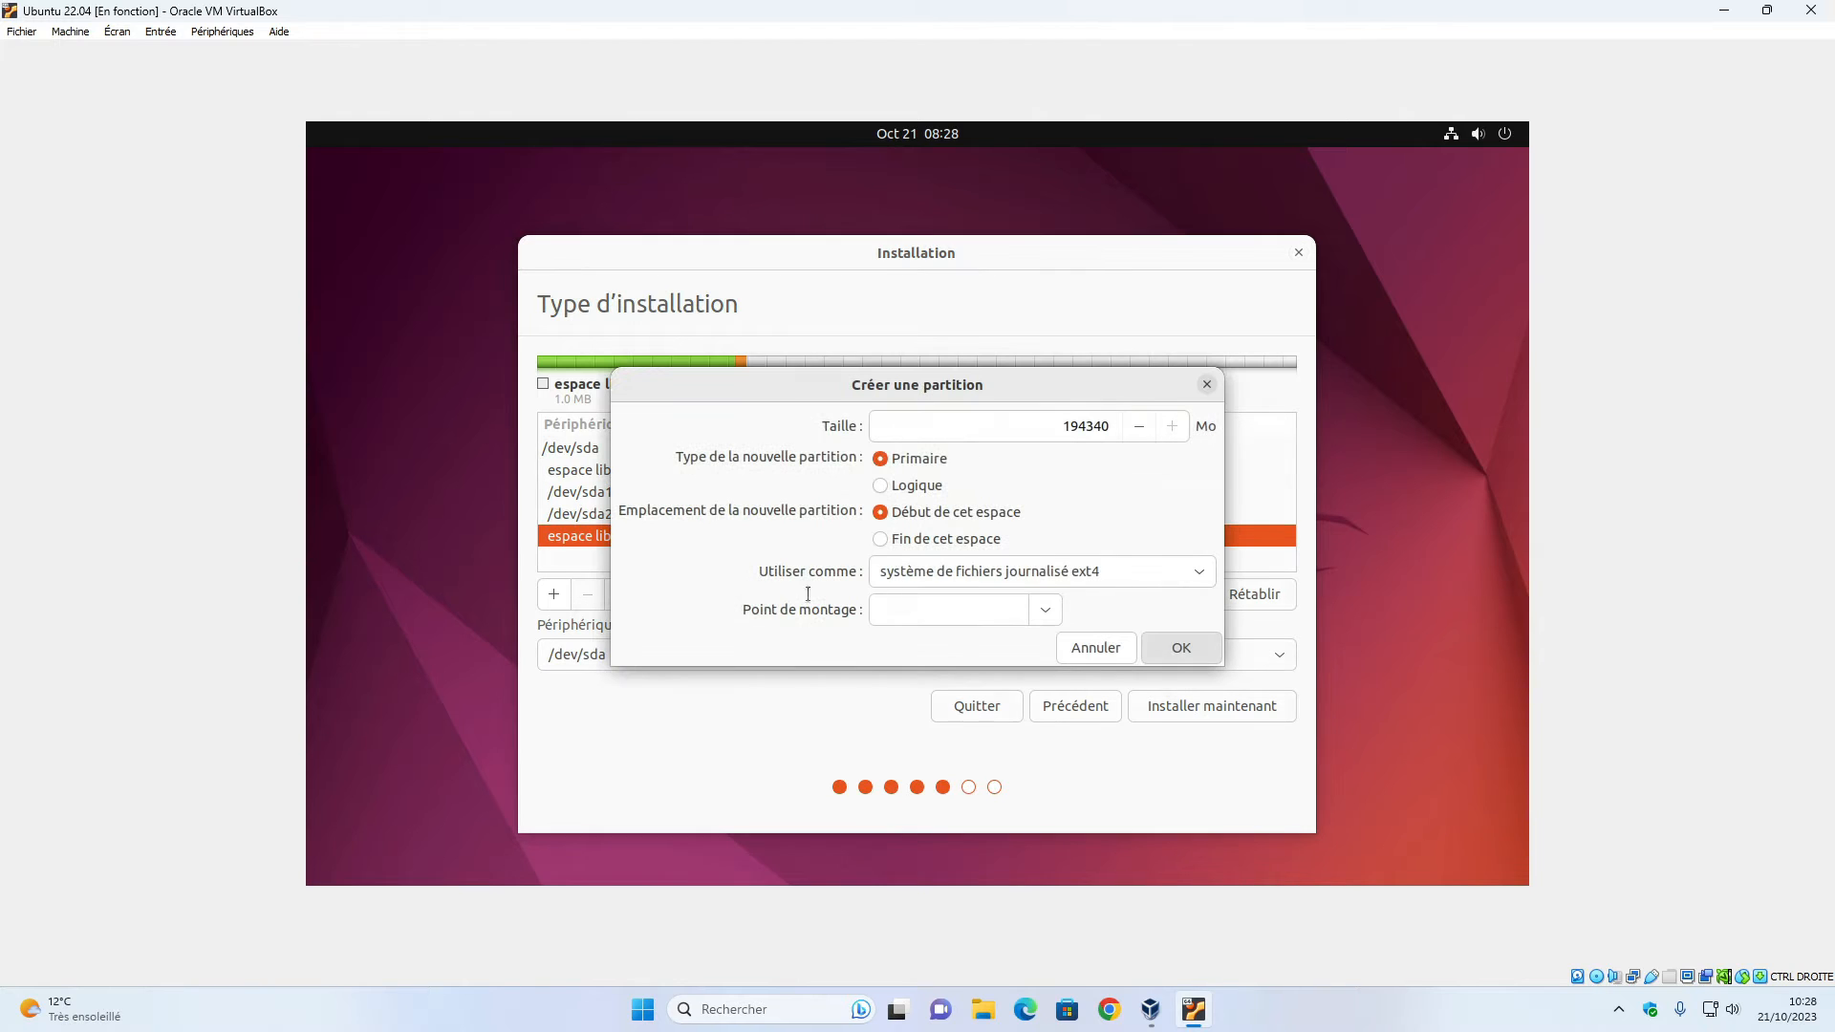
pyautogui.click(1041, 614)
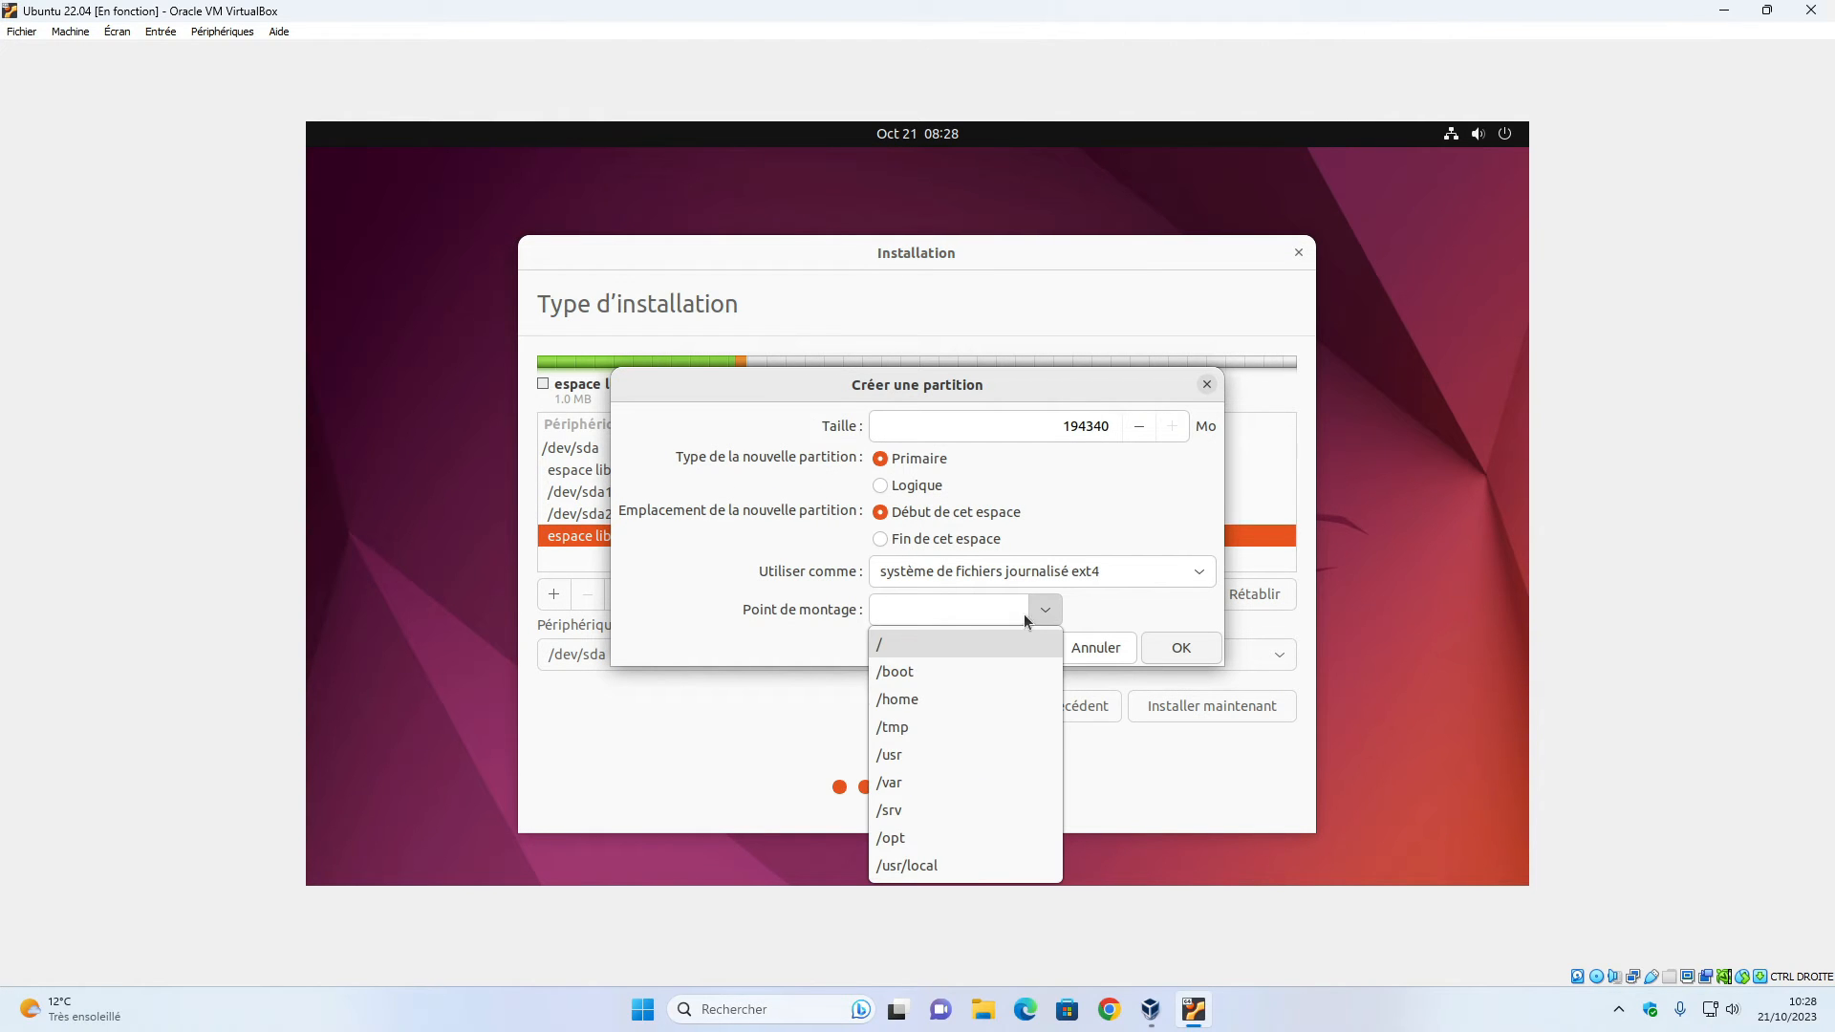
pyautogui.click(949, 700)
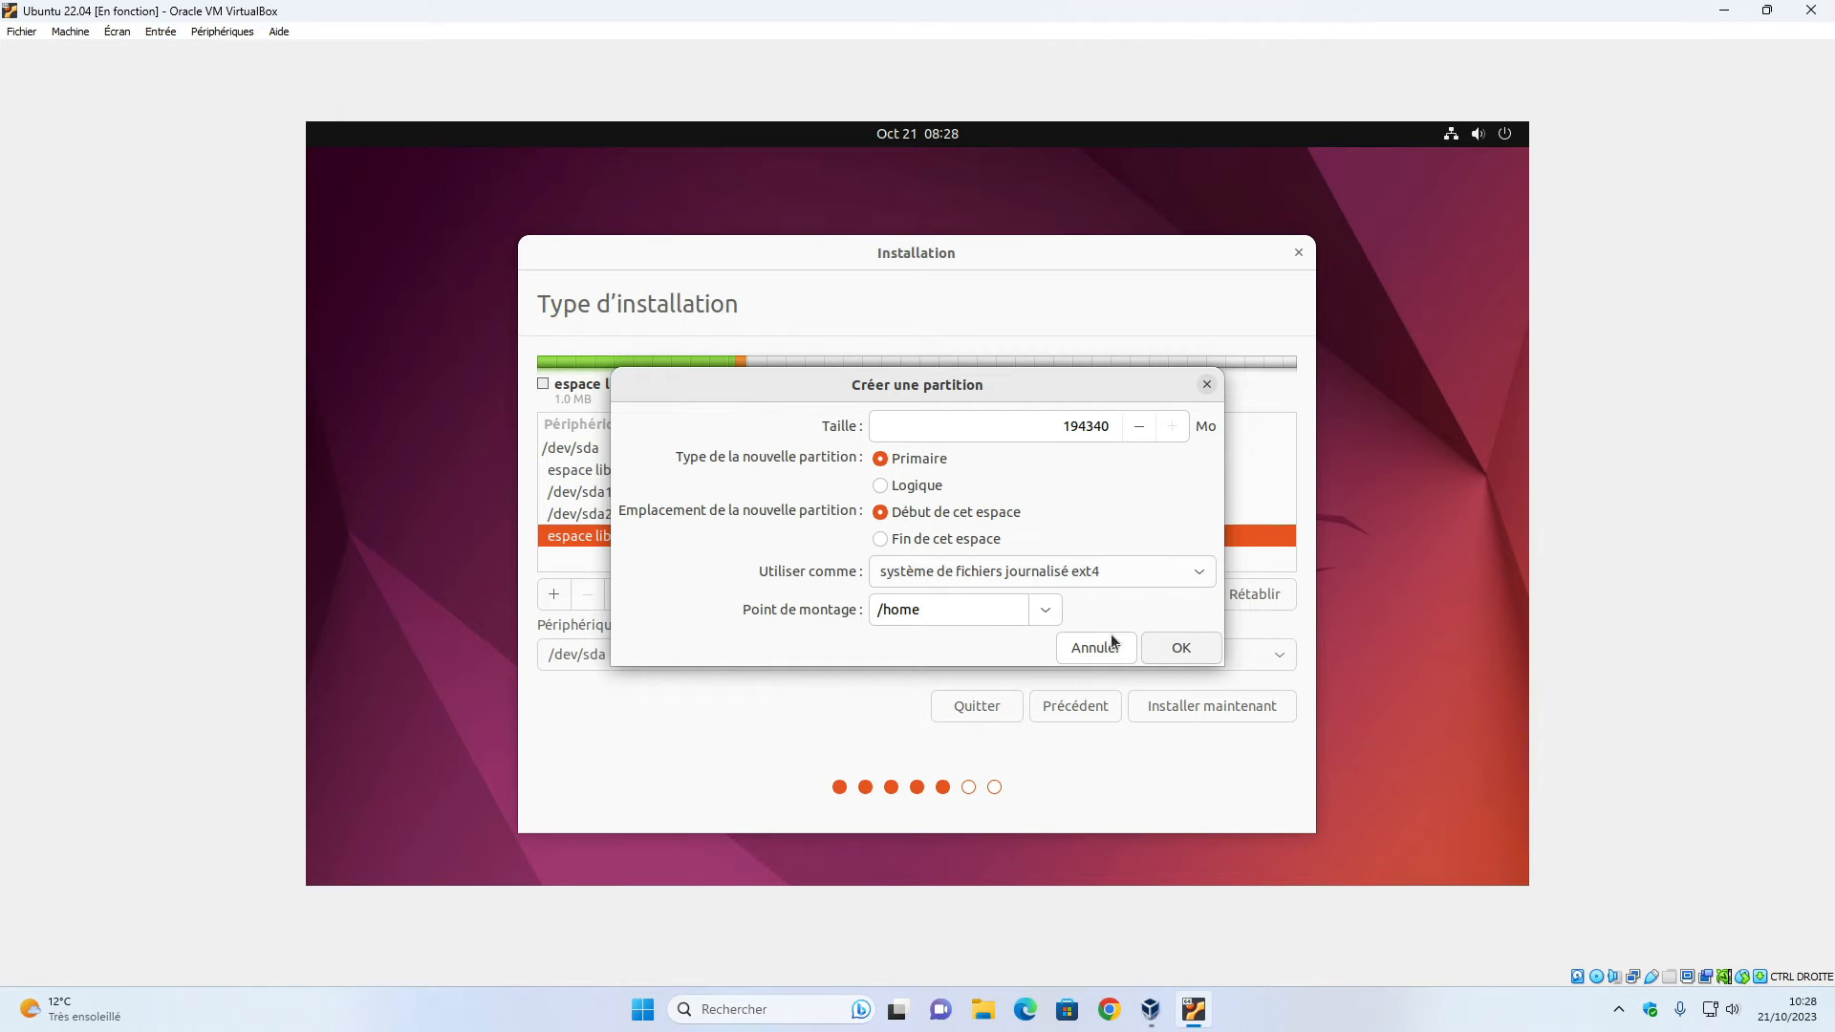
pyautogui.click(1168, 647)
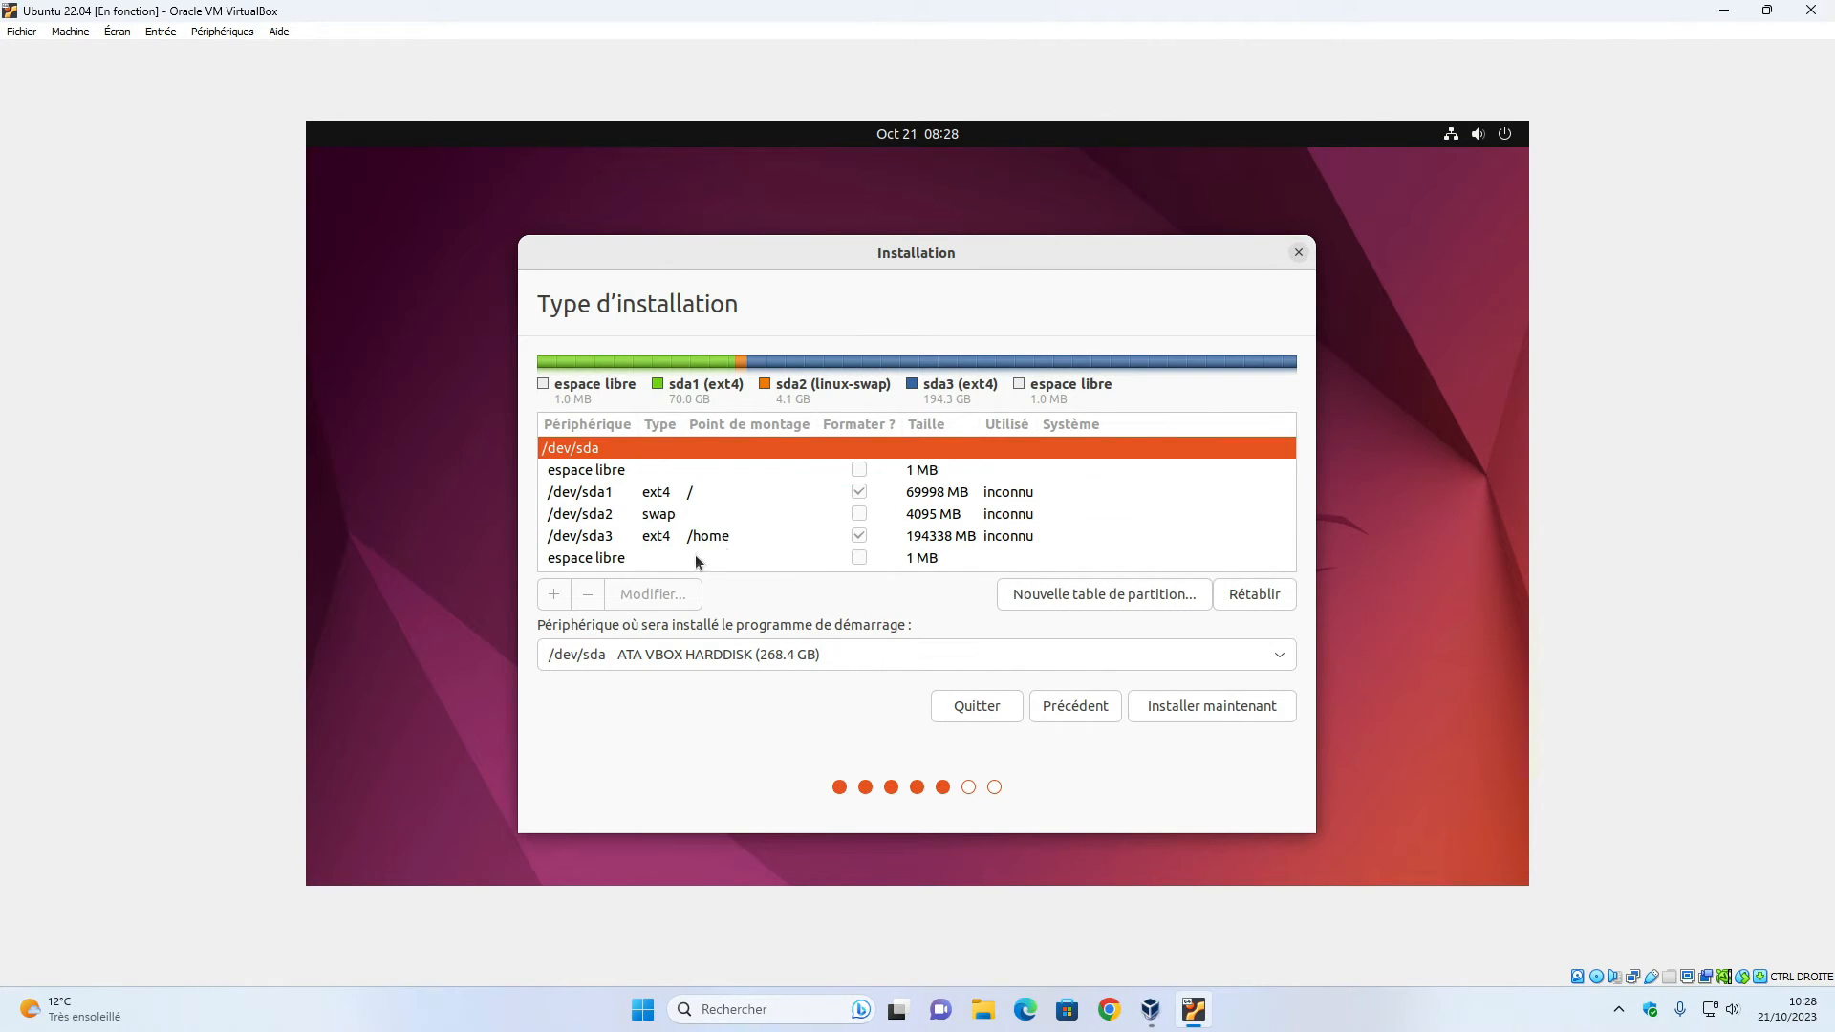
# Step: Review the root, swap and /home partitions and keep /dev/sda as the boot loader device
pyautogui.click(647, 495)
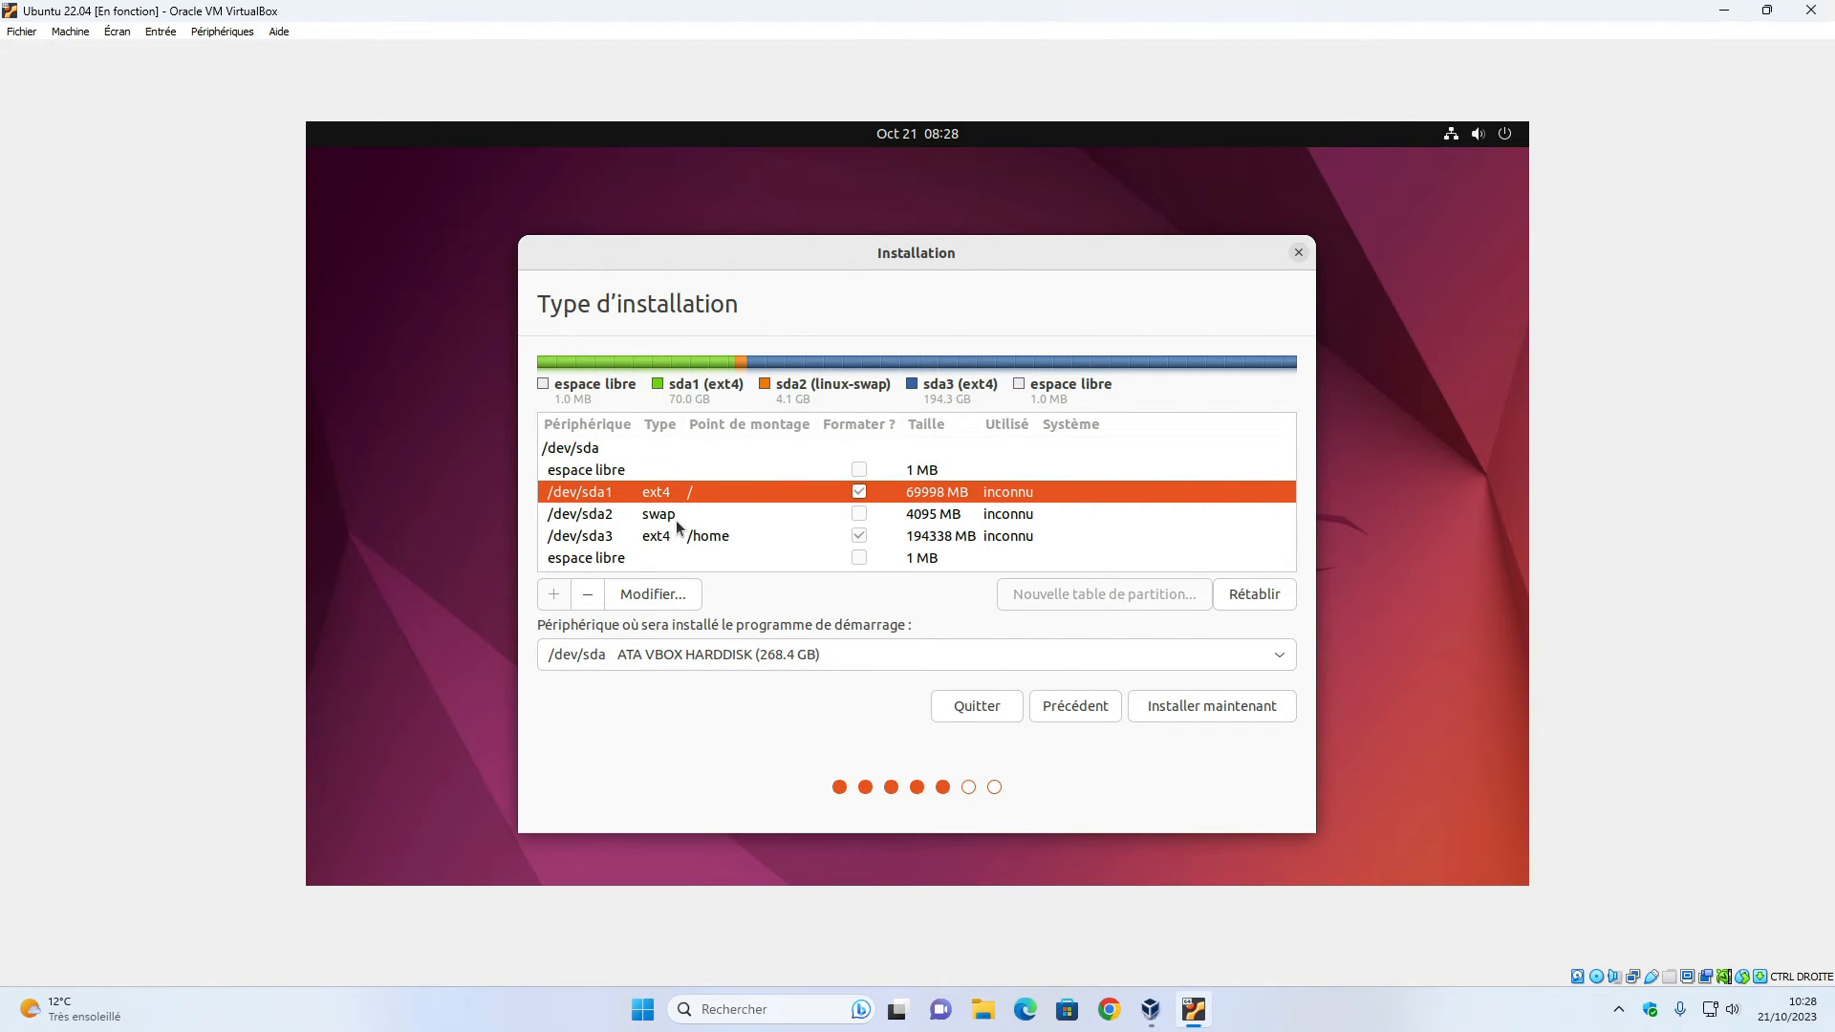
pyautogui.click(674, 515)
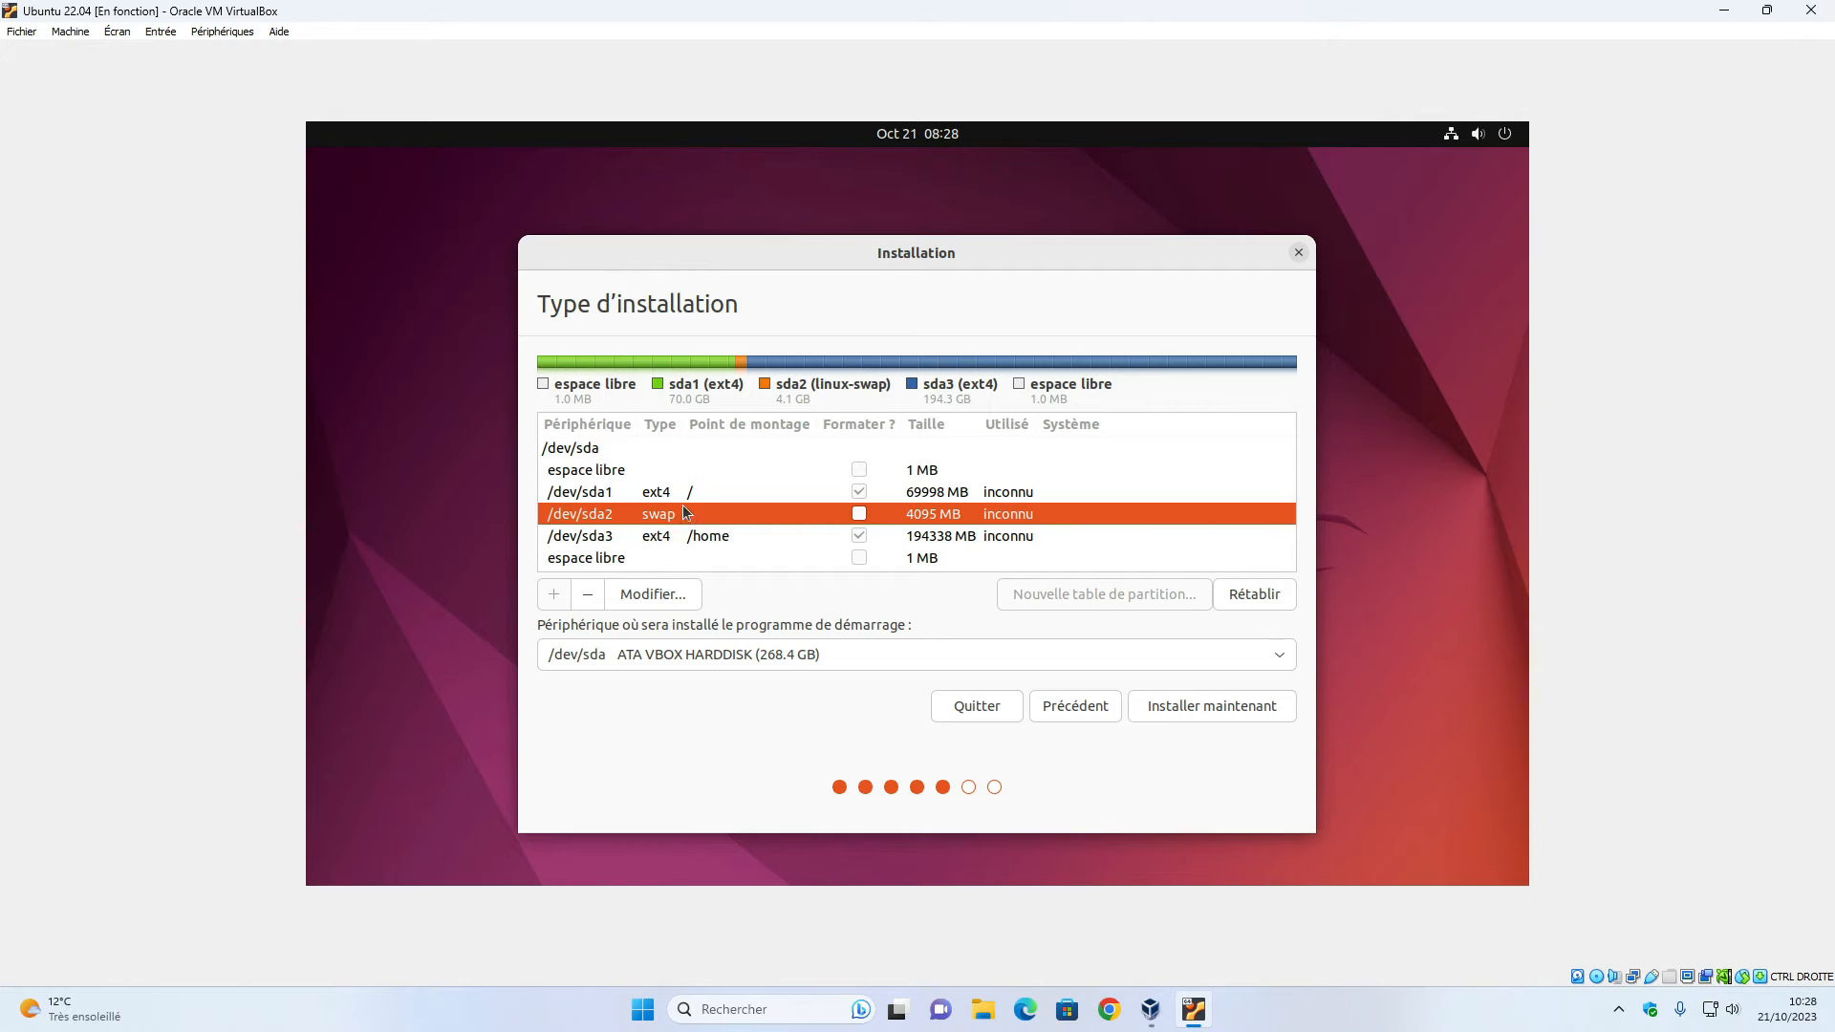
pyautogui.click(695, 495)
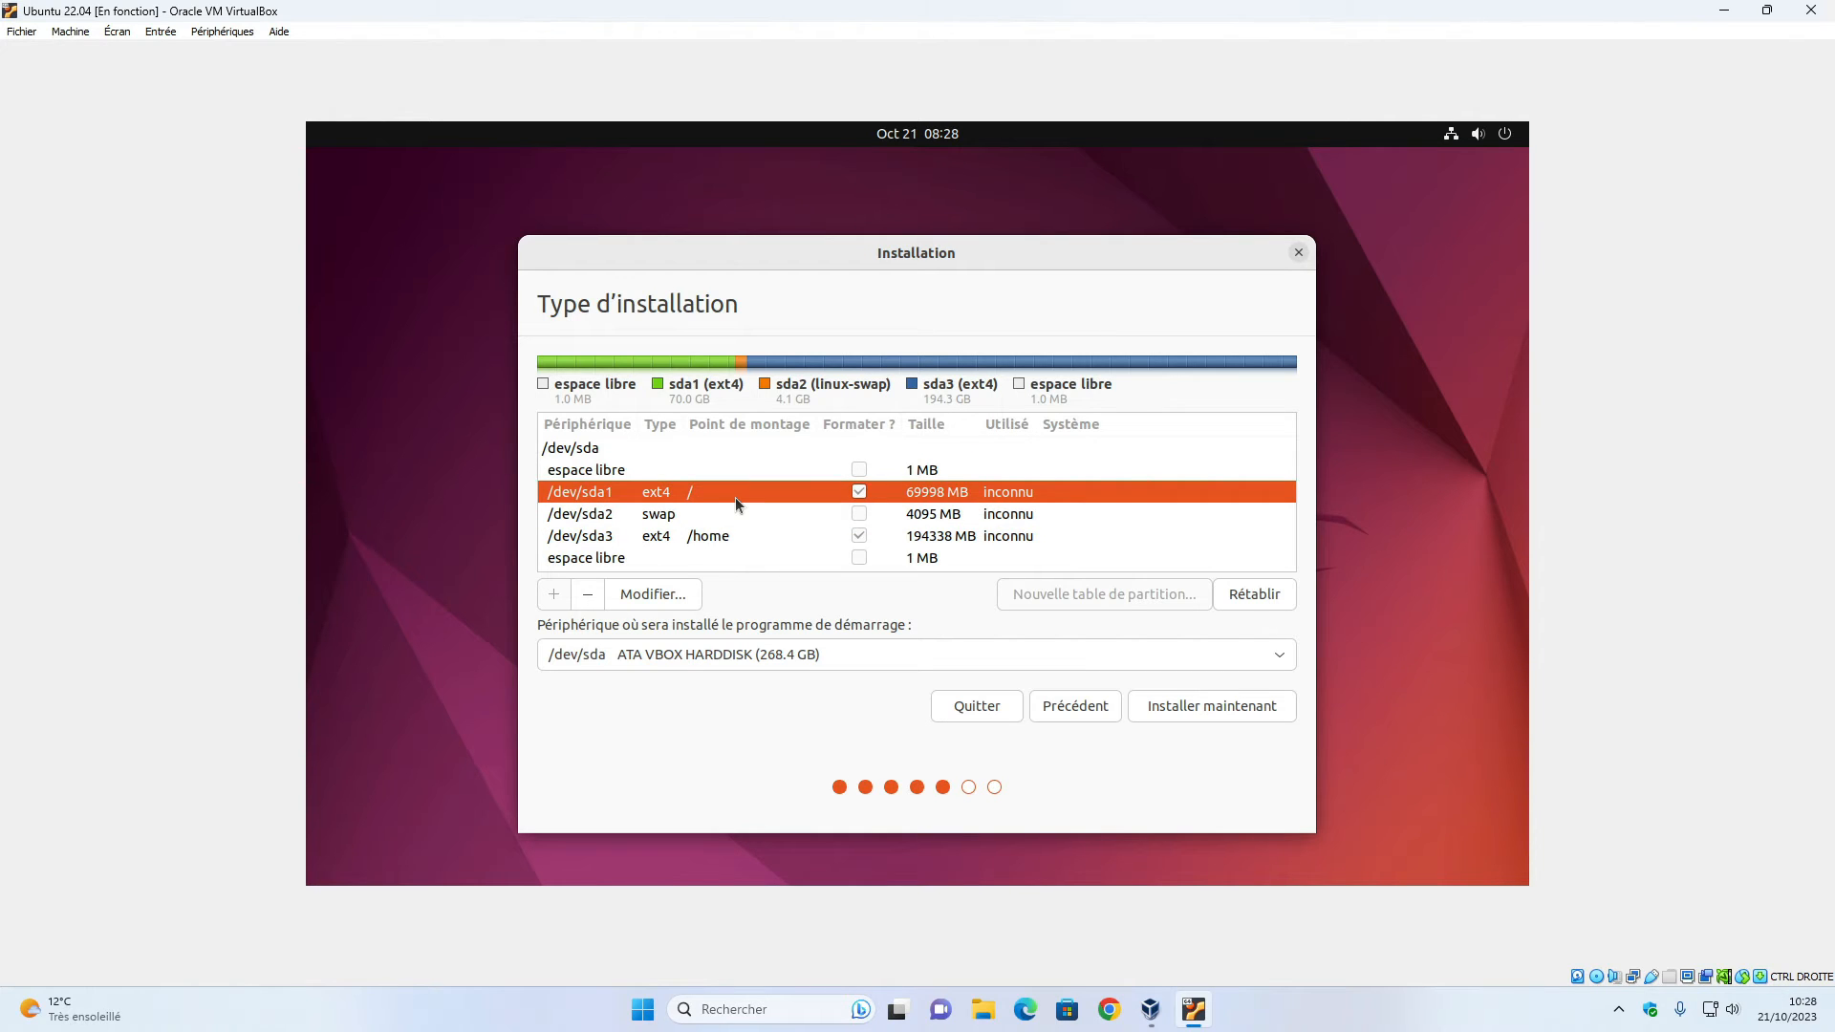
pyautogui.click(703, 514)
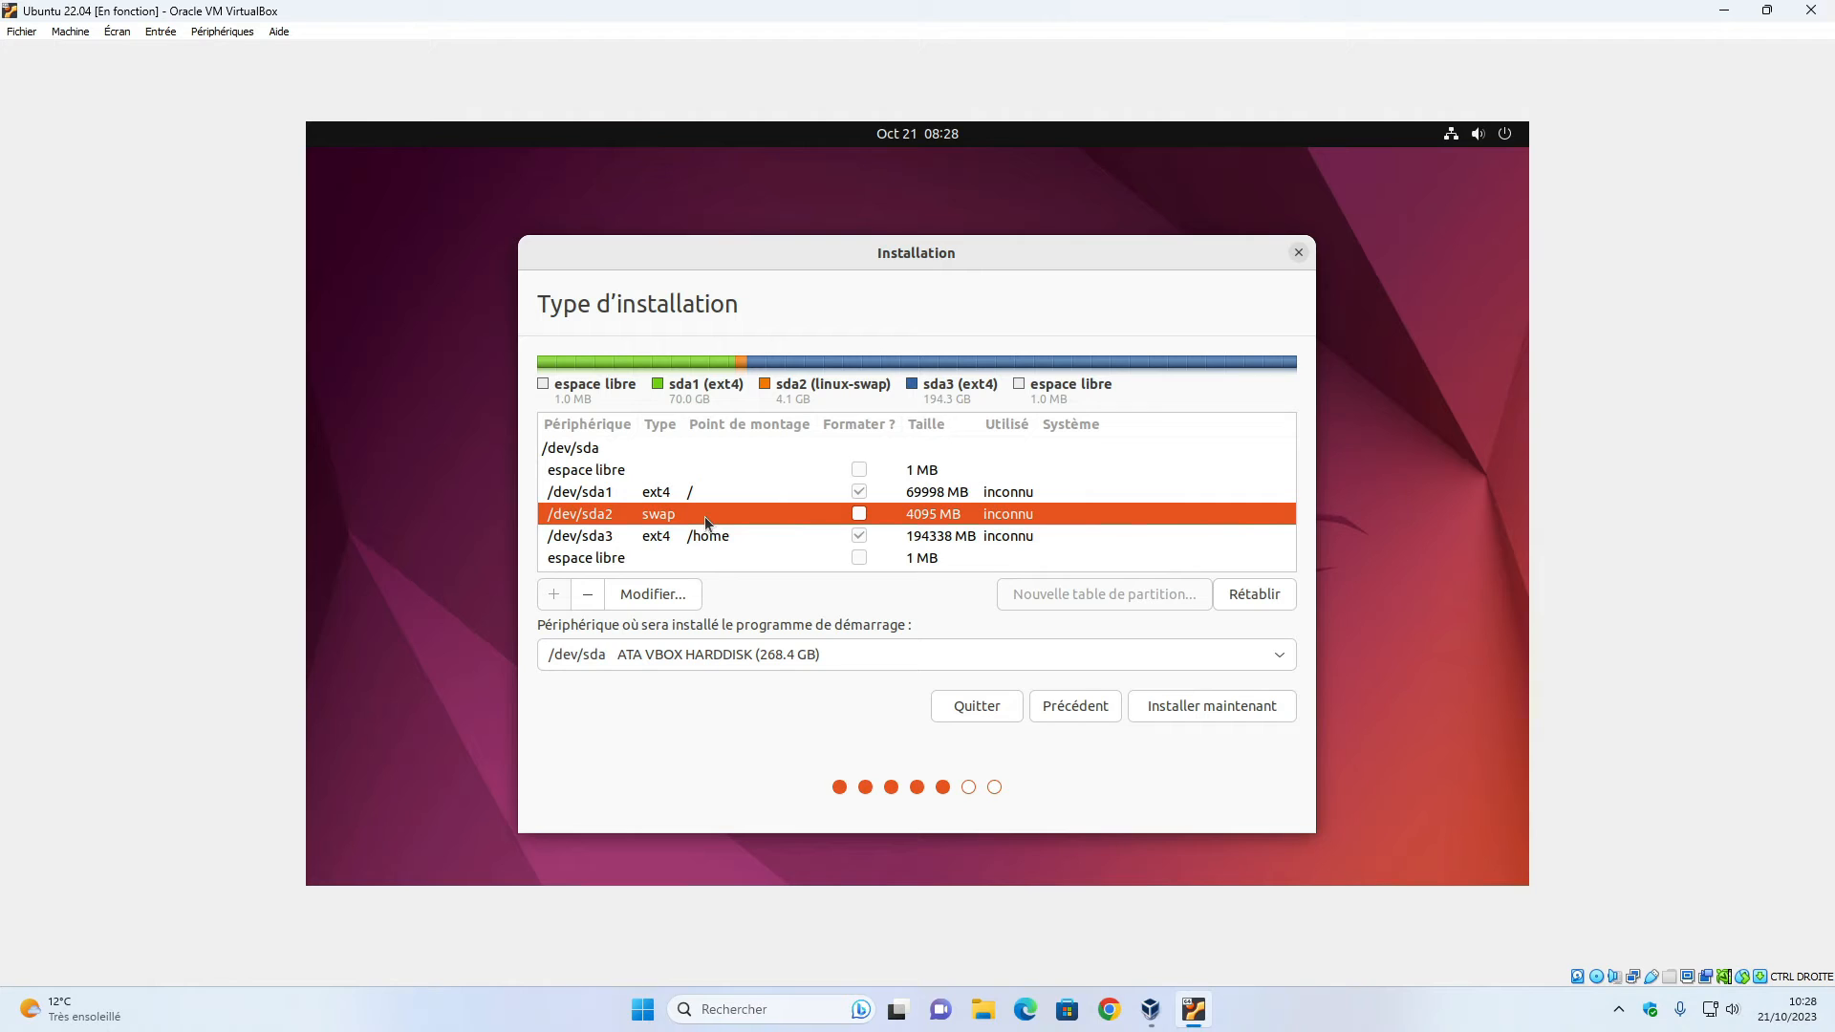
pyautogui.click(706, 537)
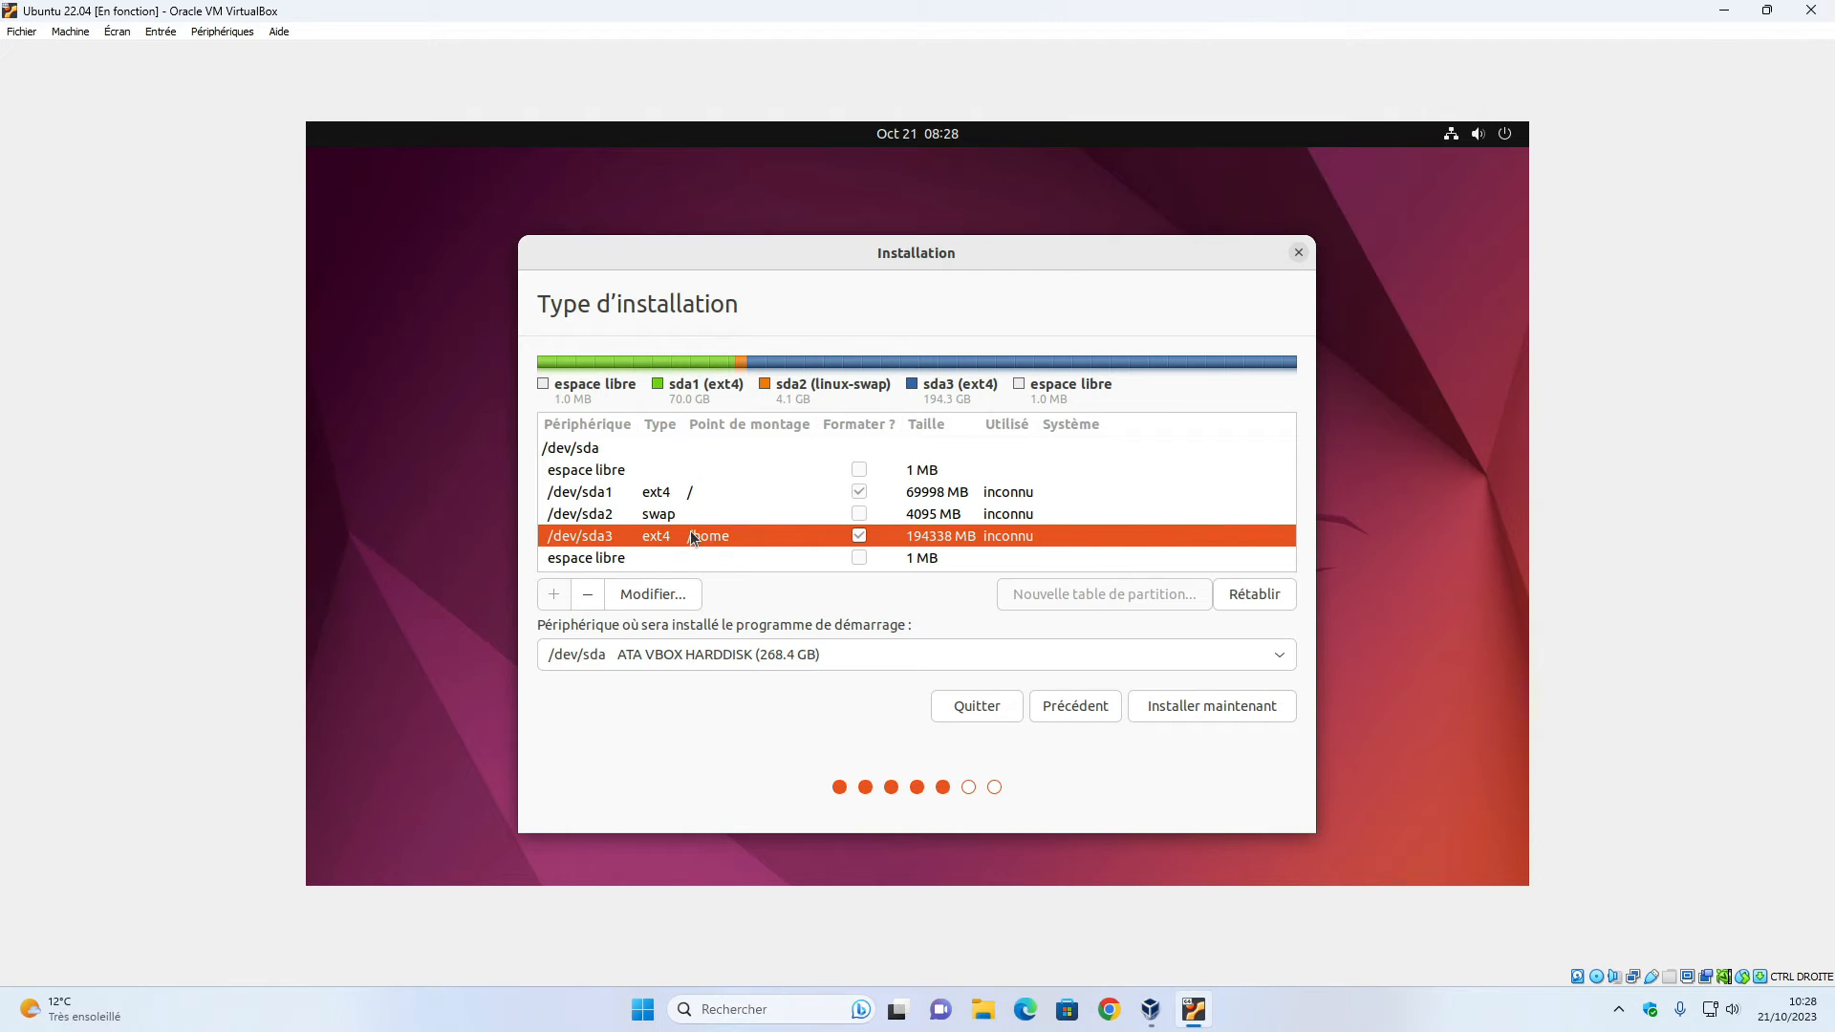
pyautogui.click(699, 493)
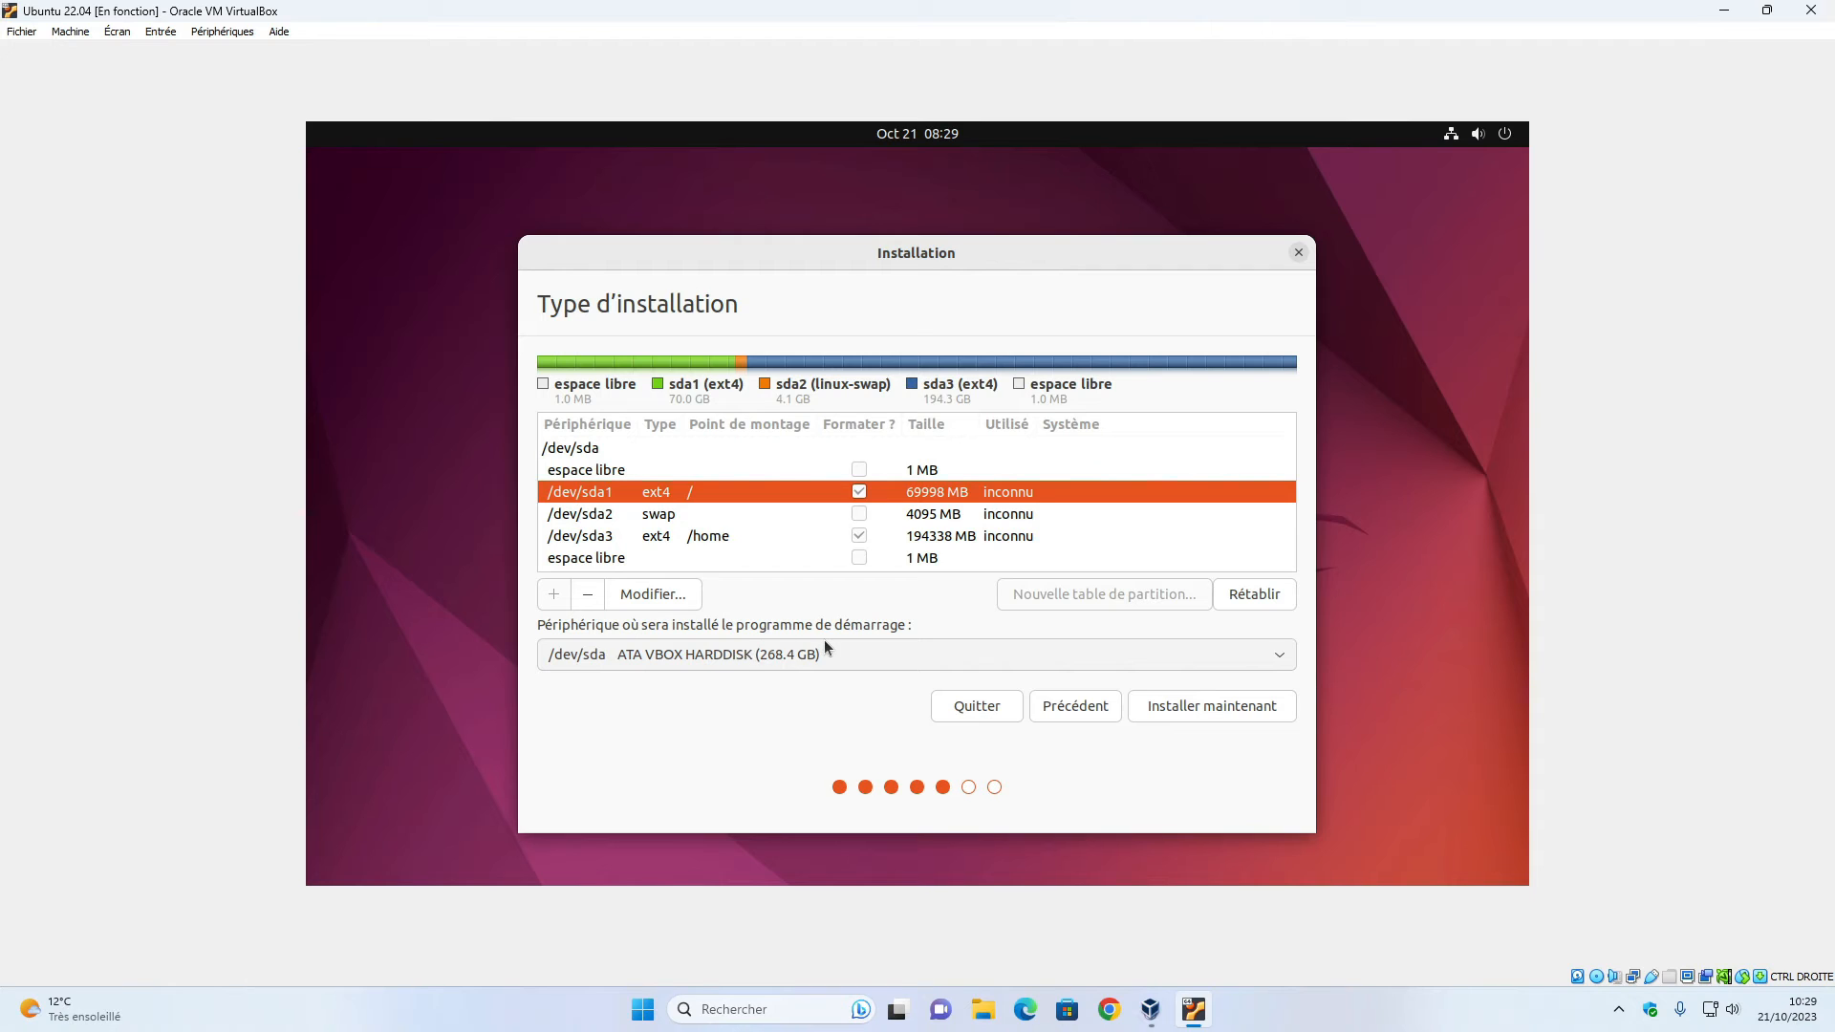
pyautogui.click(762, 659)
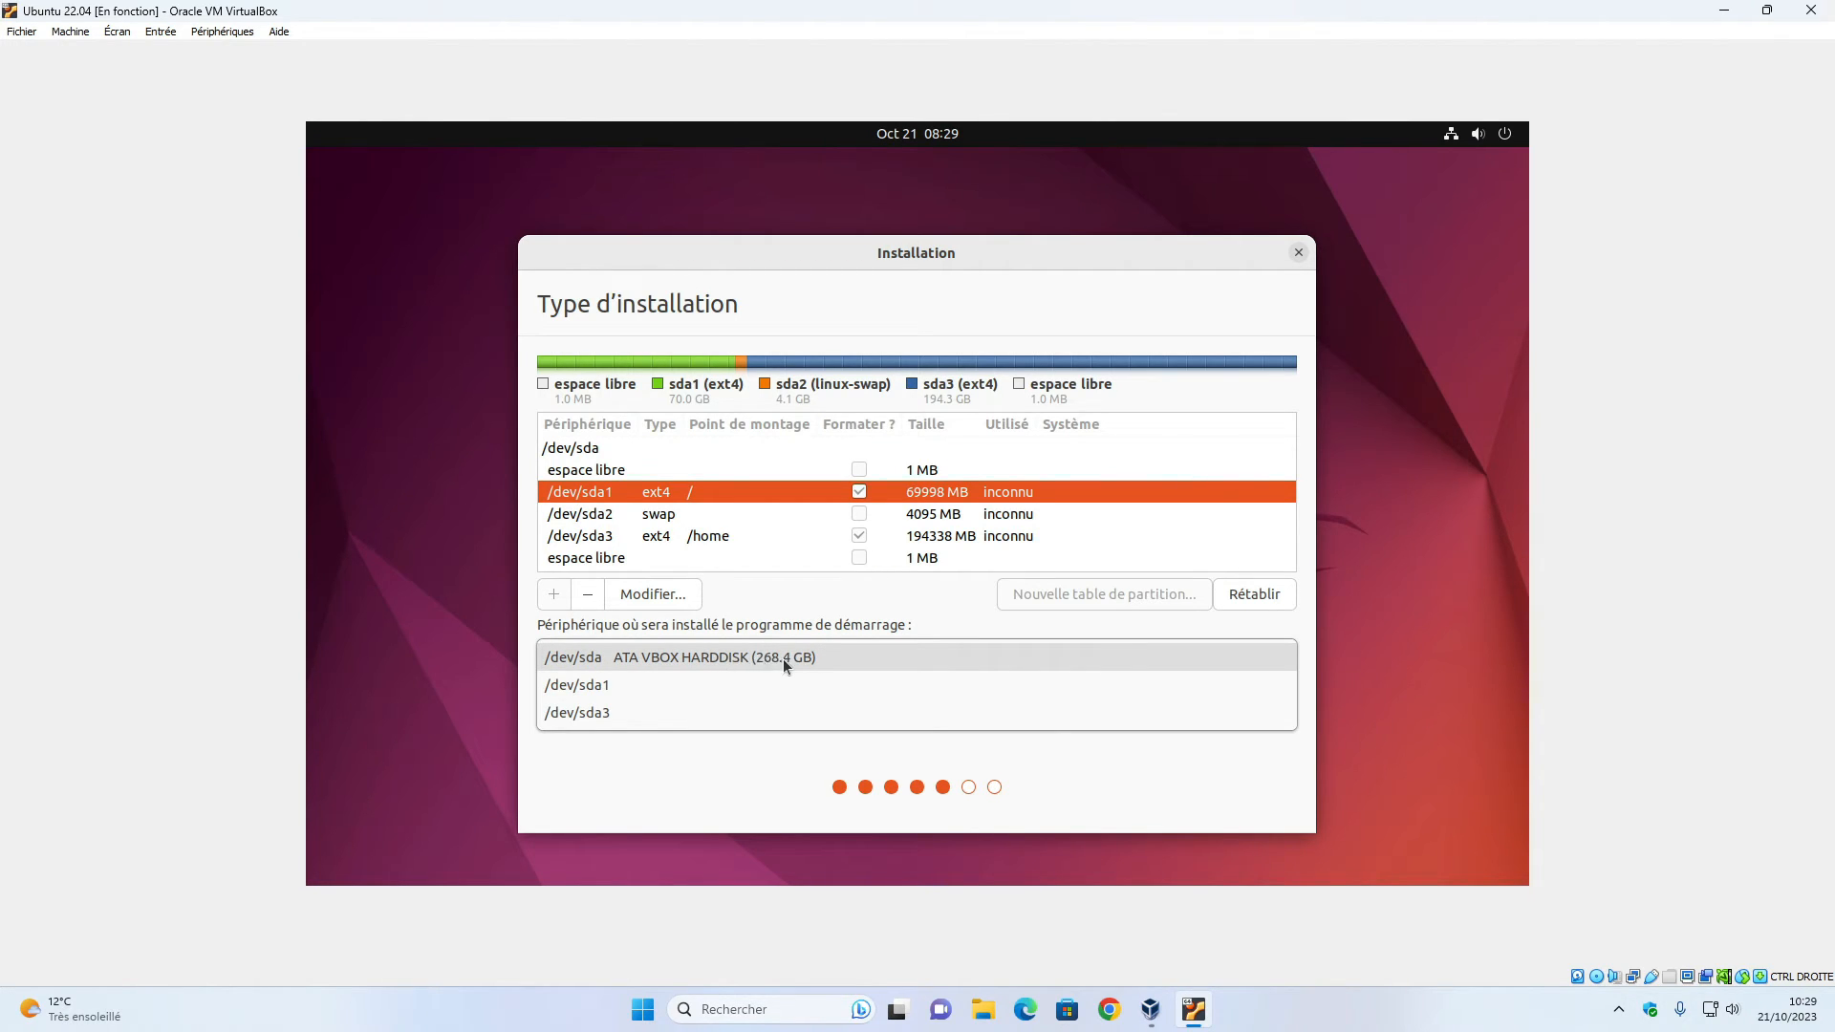
pyautogui.click(783, 658)
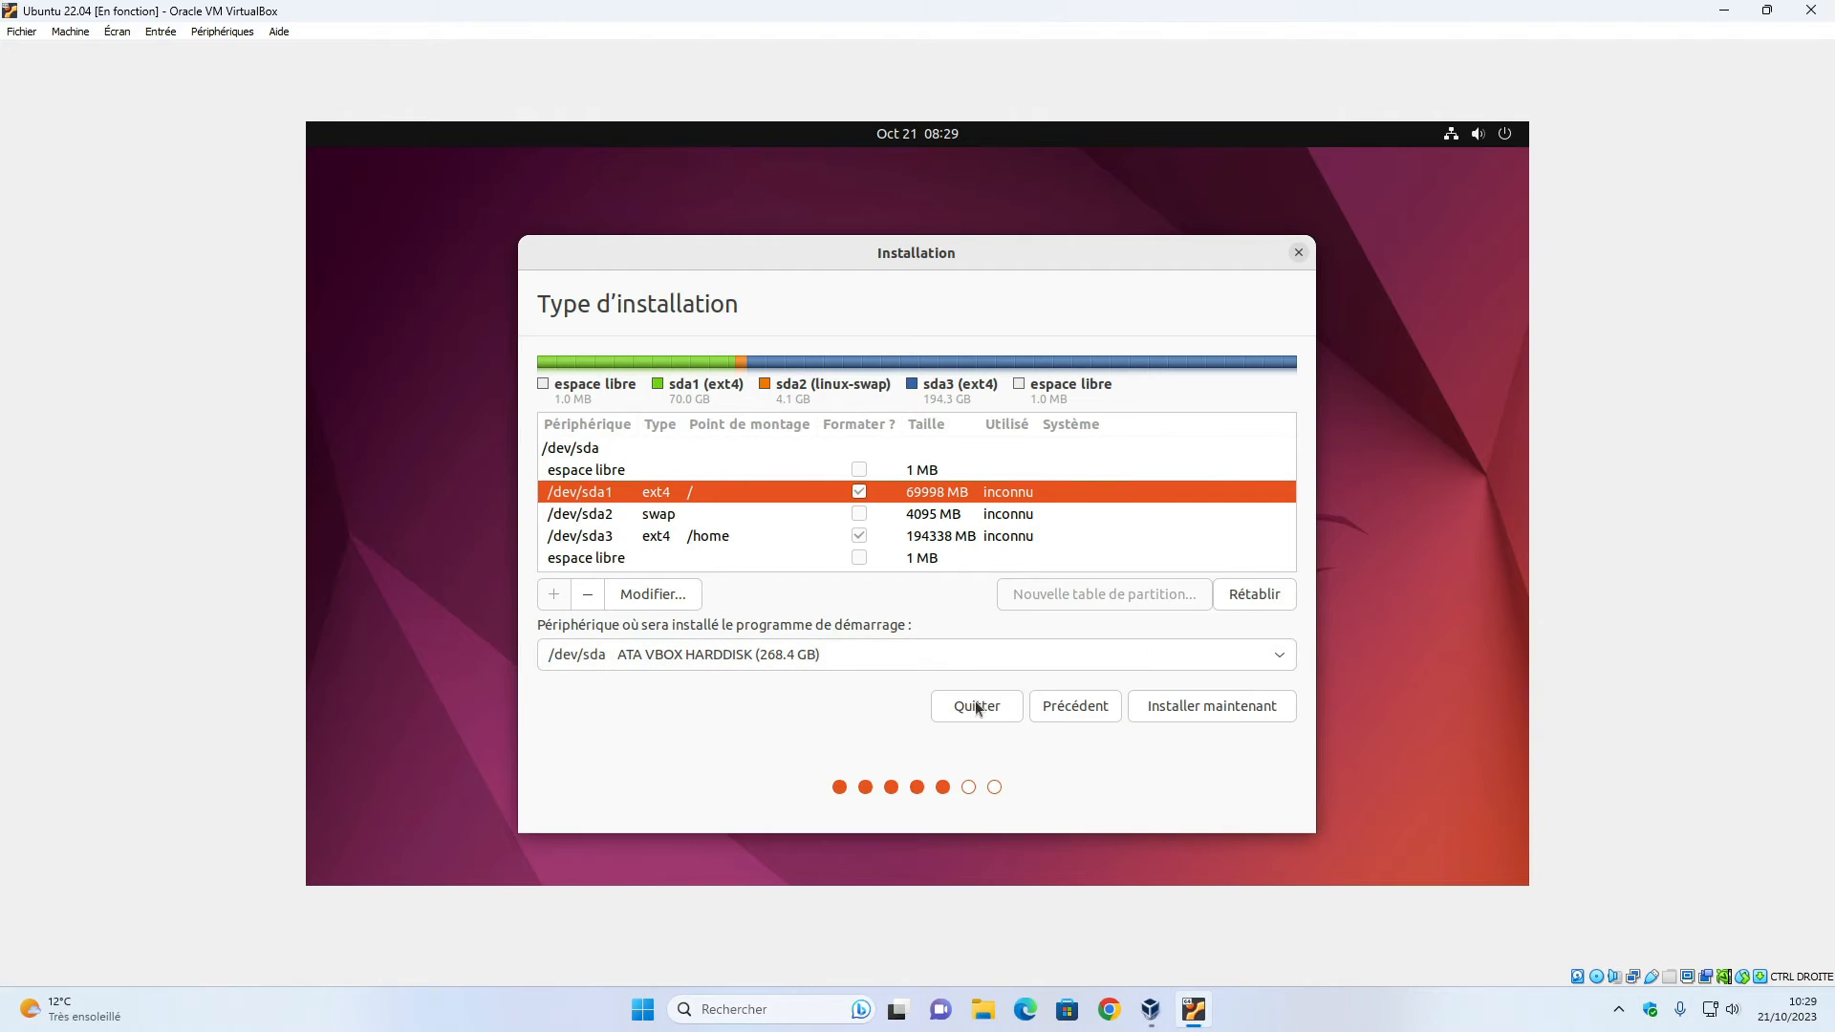
# Step: Start the installation, continuing past the boot partition warnings and applying the disk changes, and keep Paris as the location
pyautogui.click(1210, 711)
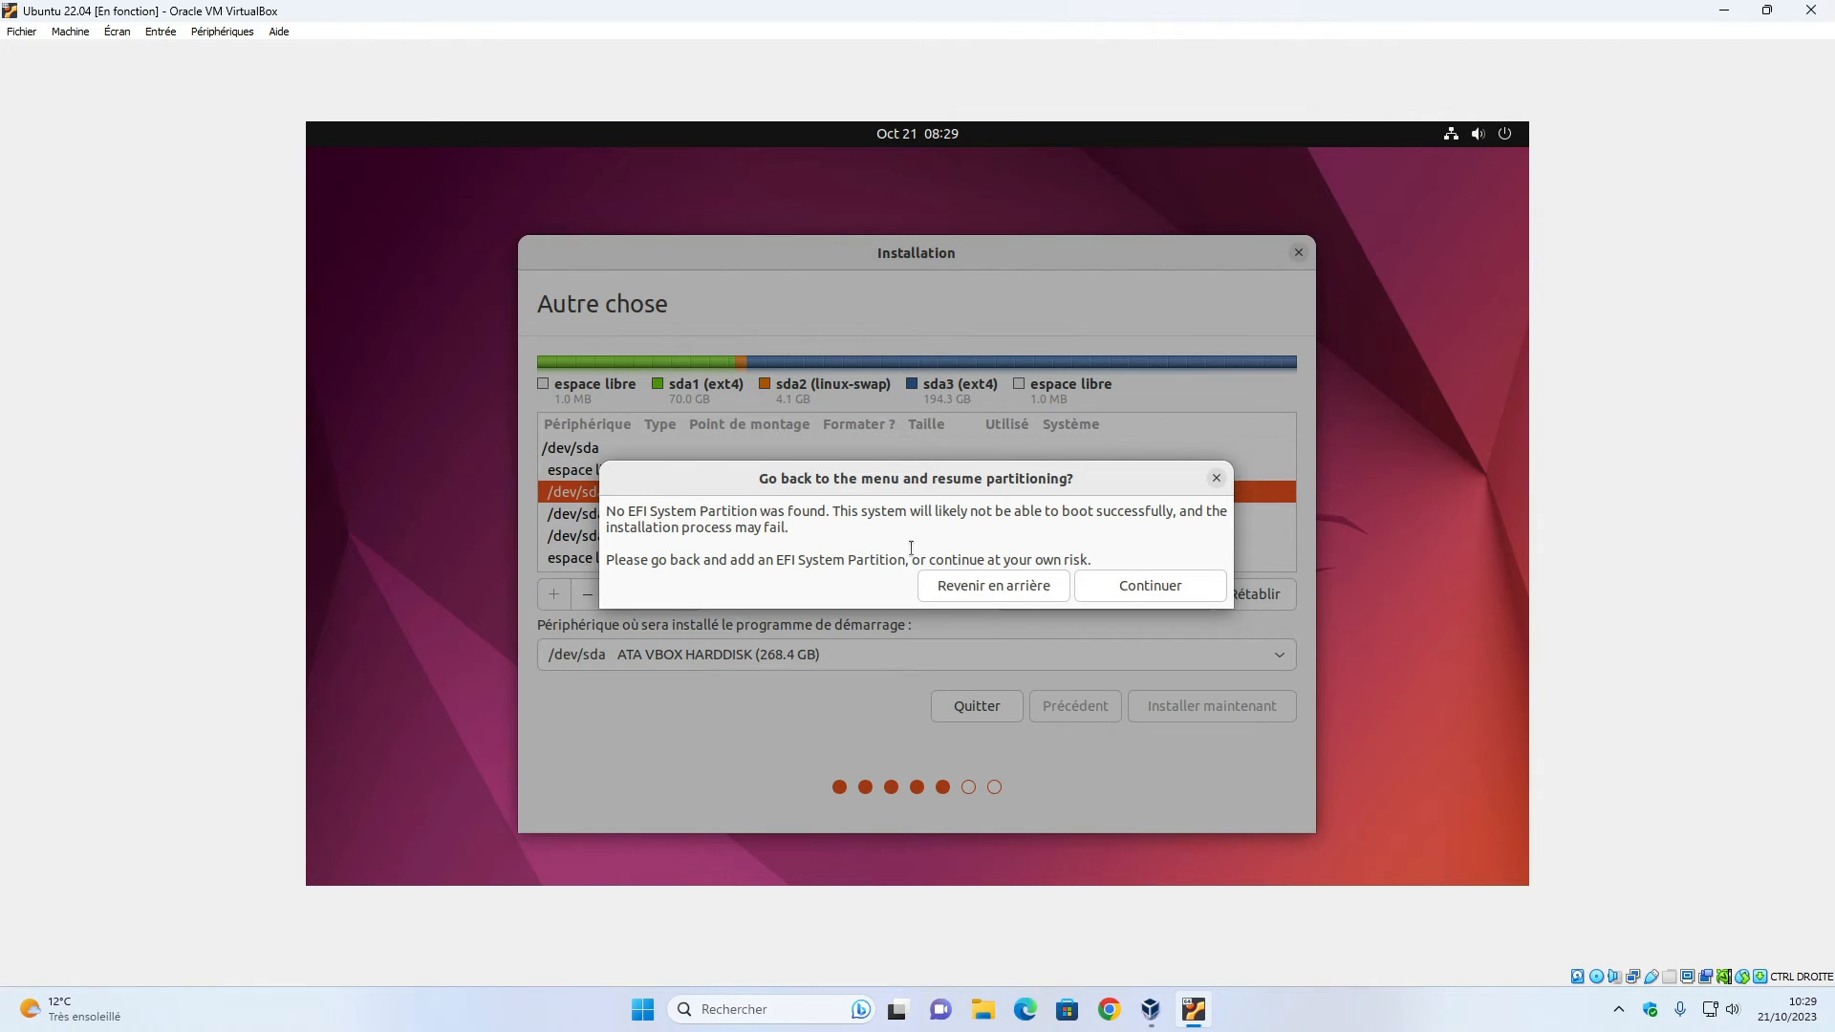
pyautogui.click(1143, 587)
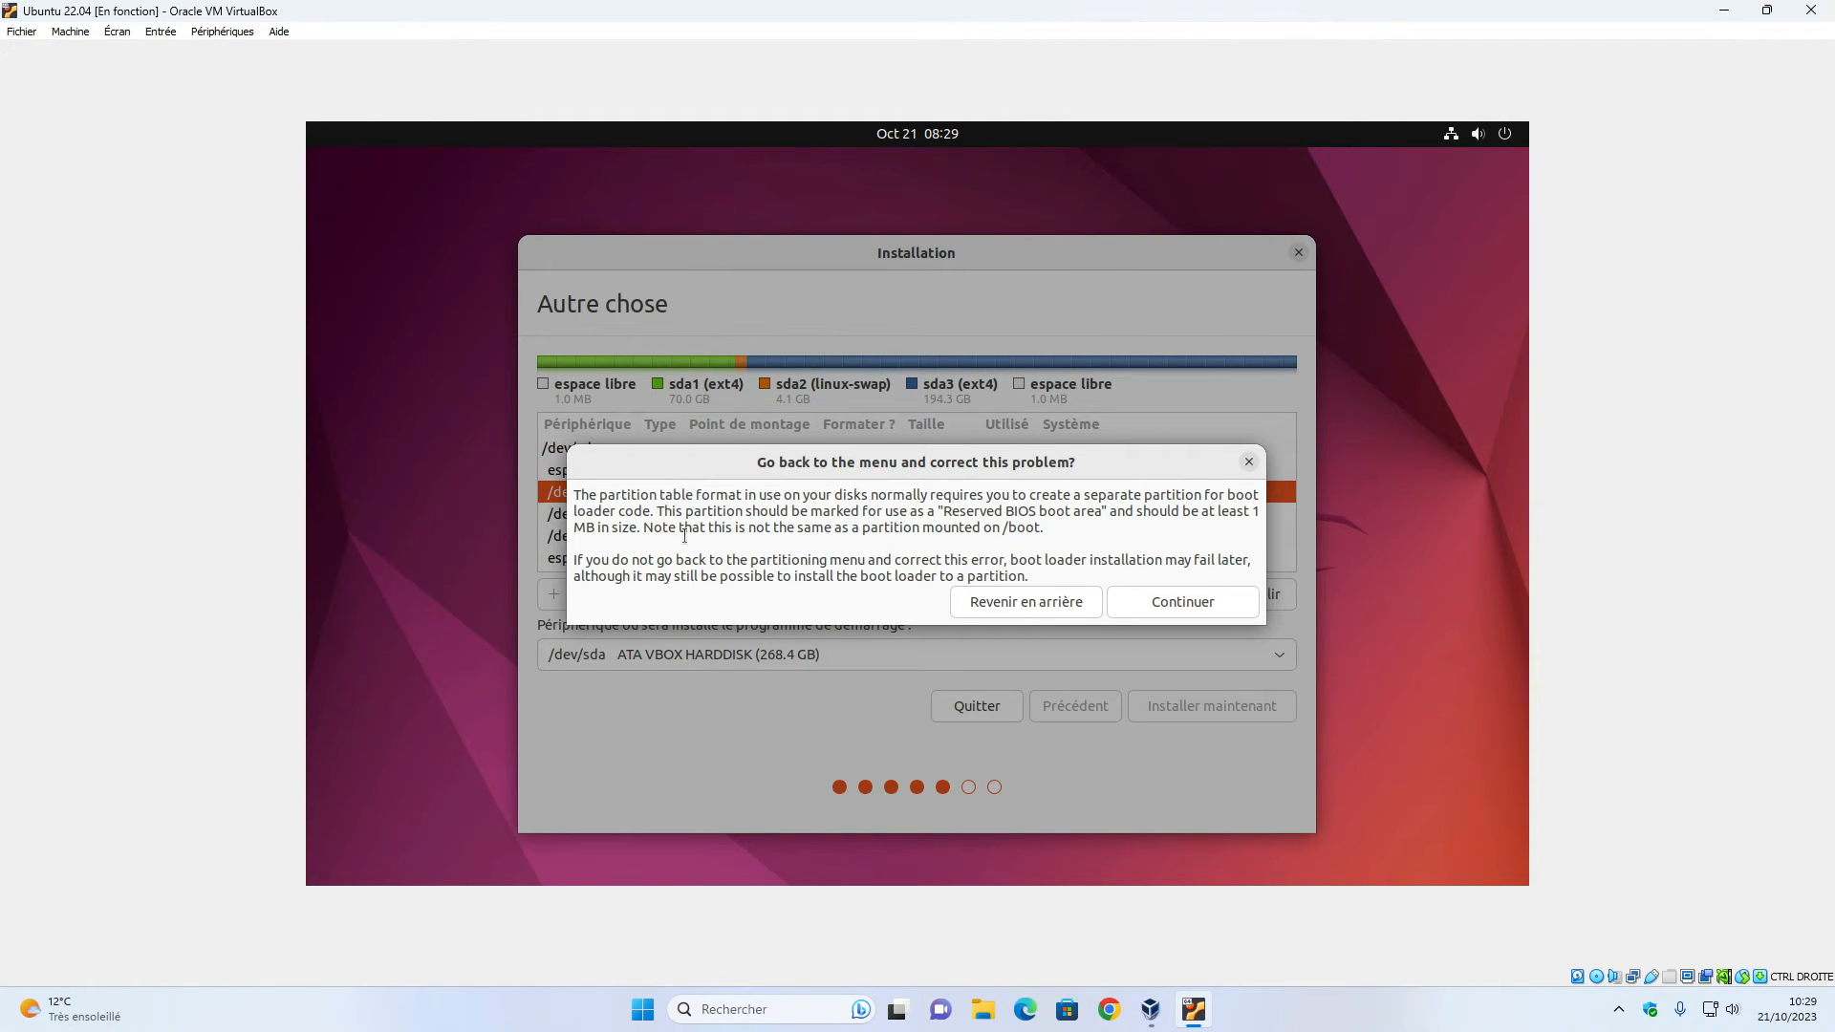
pyautogui.click(1193, 600)
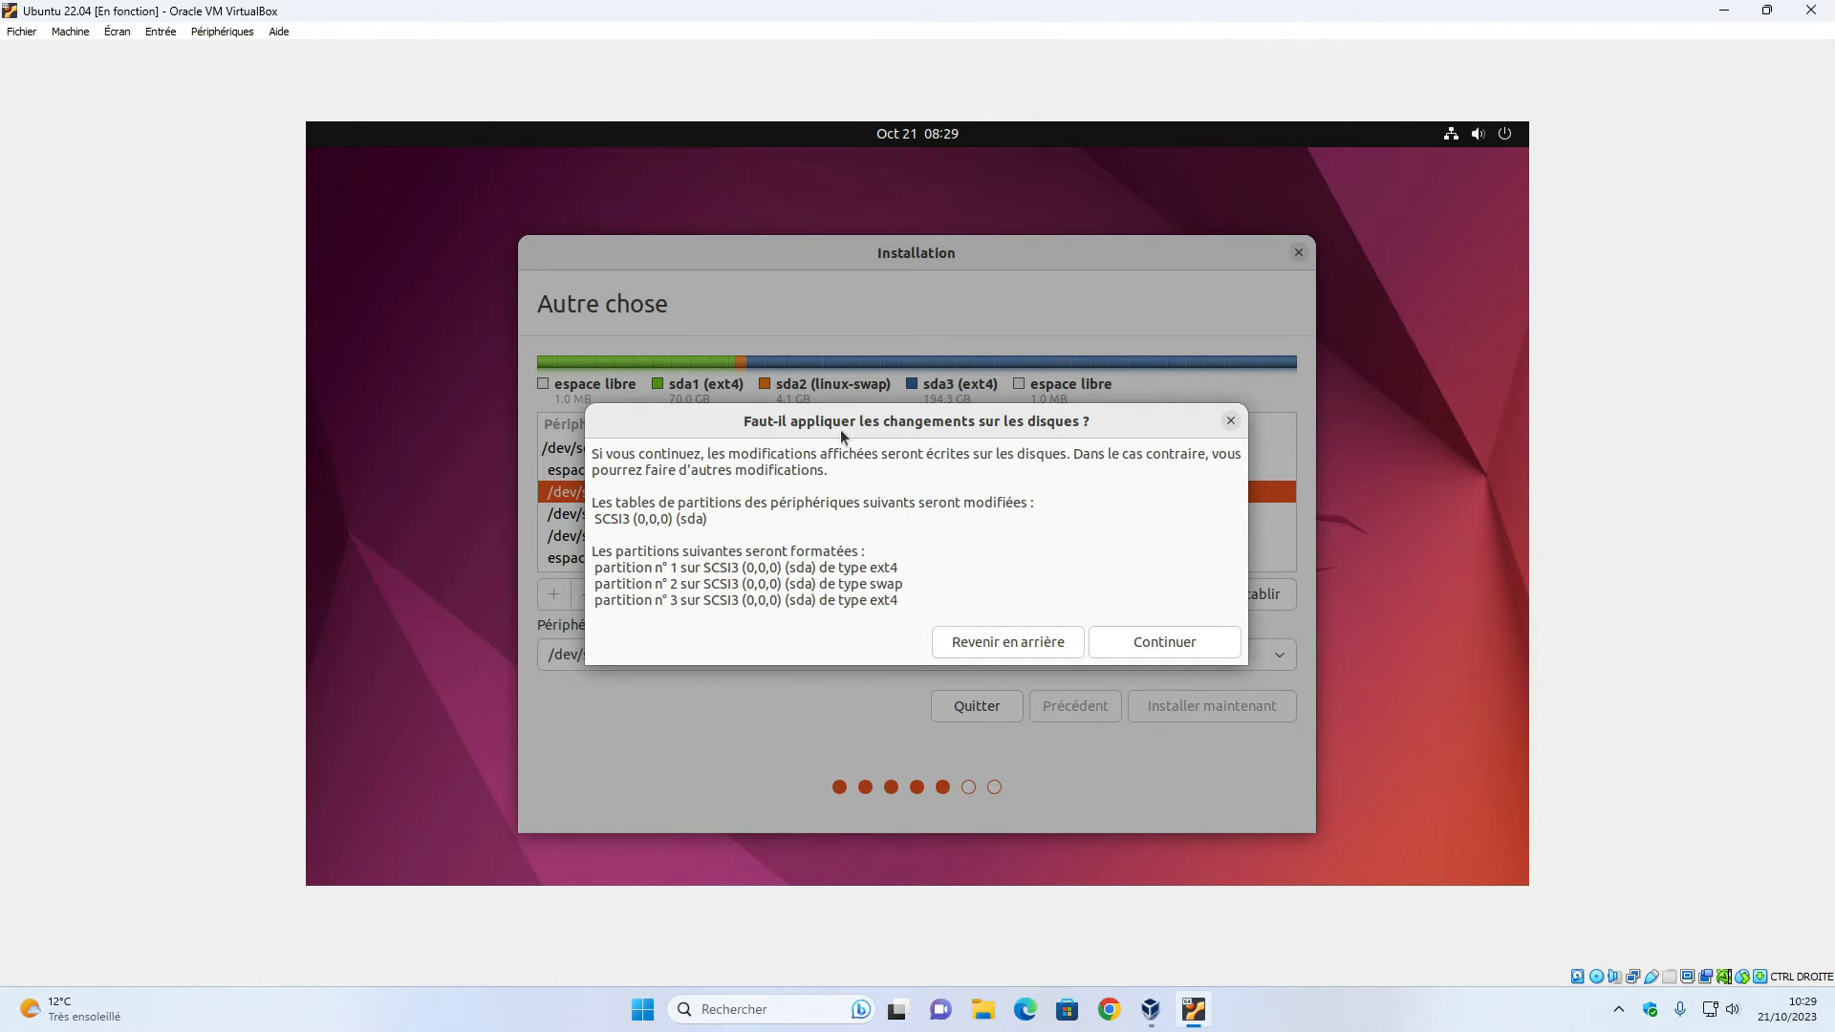
pyautogui.click(1172, 653)
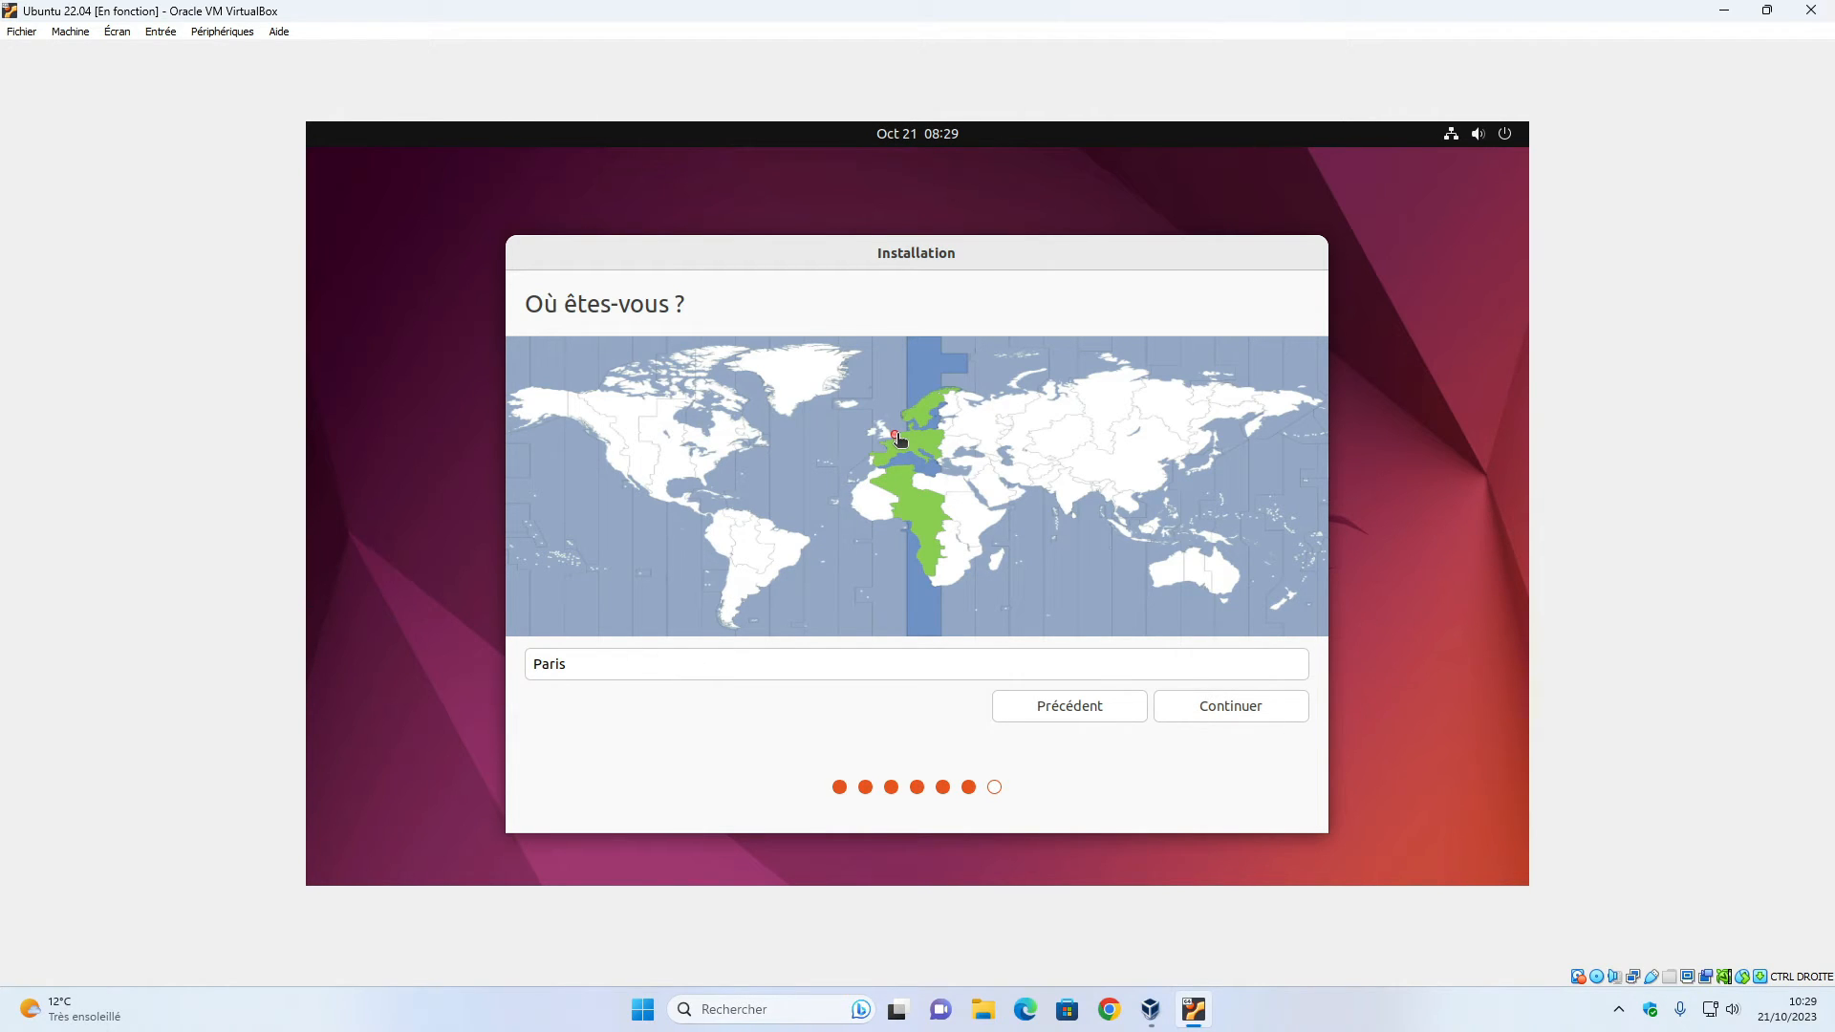
pyautogui.click(1217, 699)
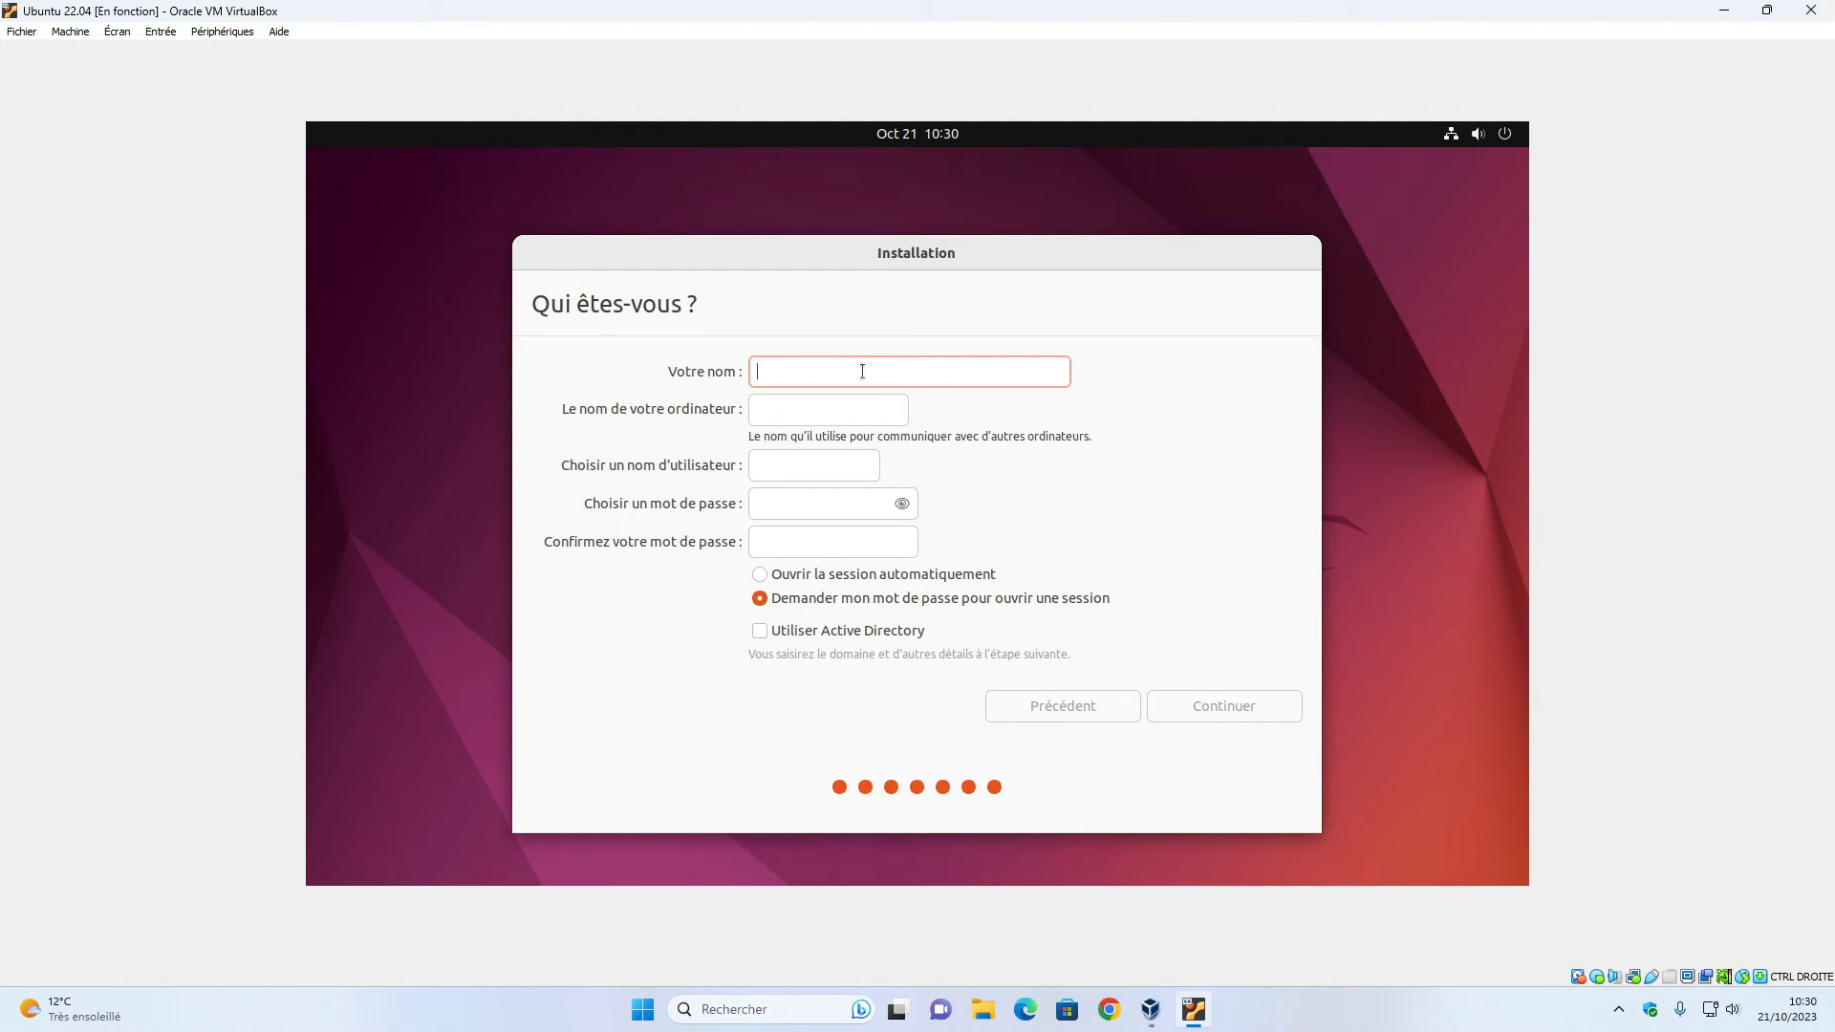
# Step: Fill in the user's name, enter and confirm the account password, and continue with a password required at login
pyautogui.write('flo')
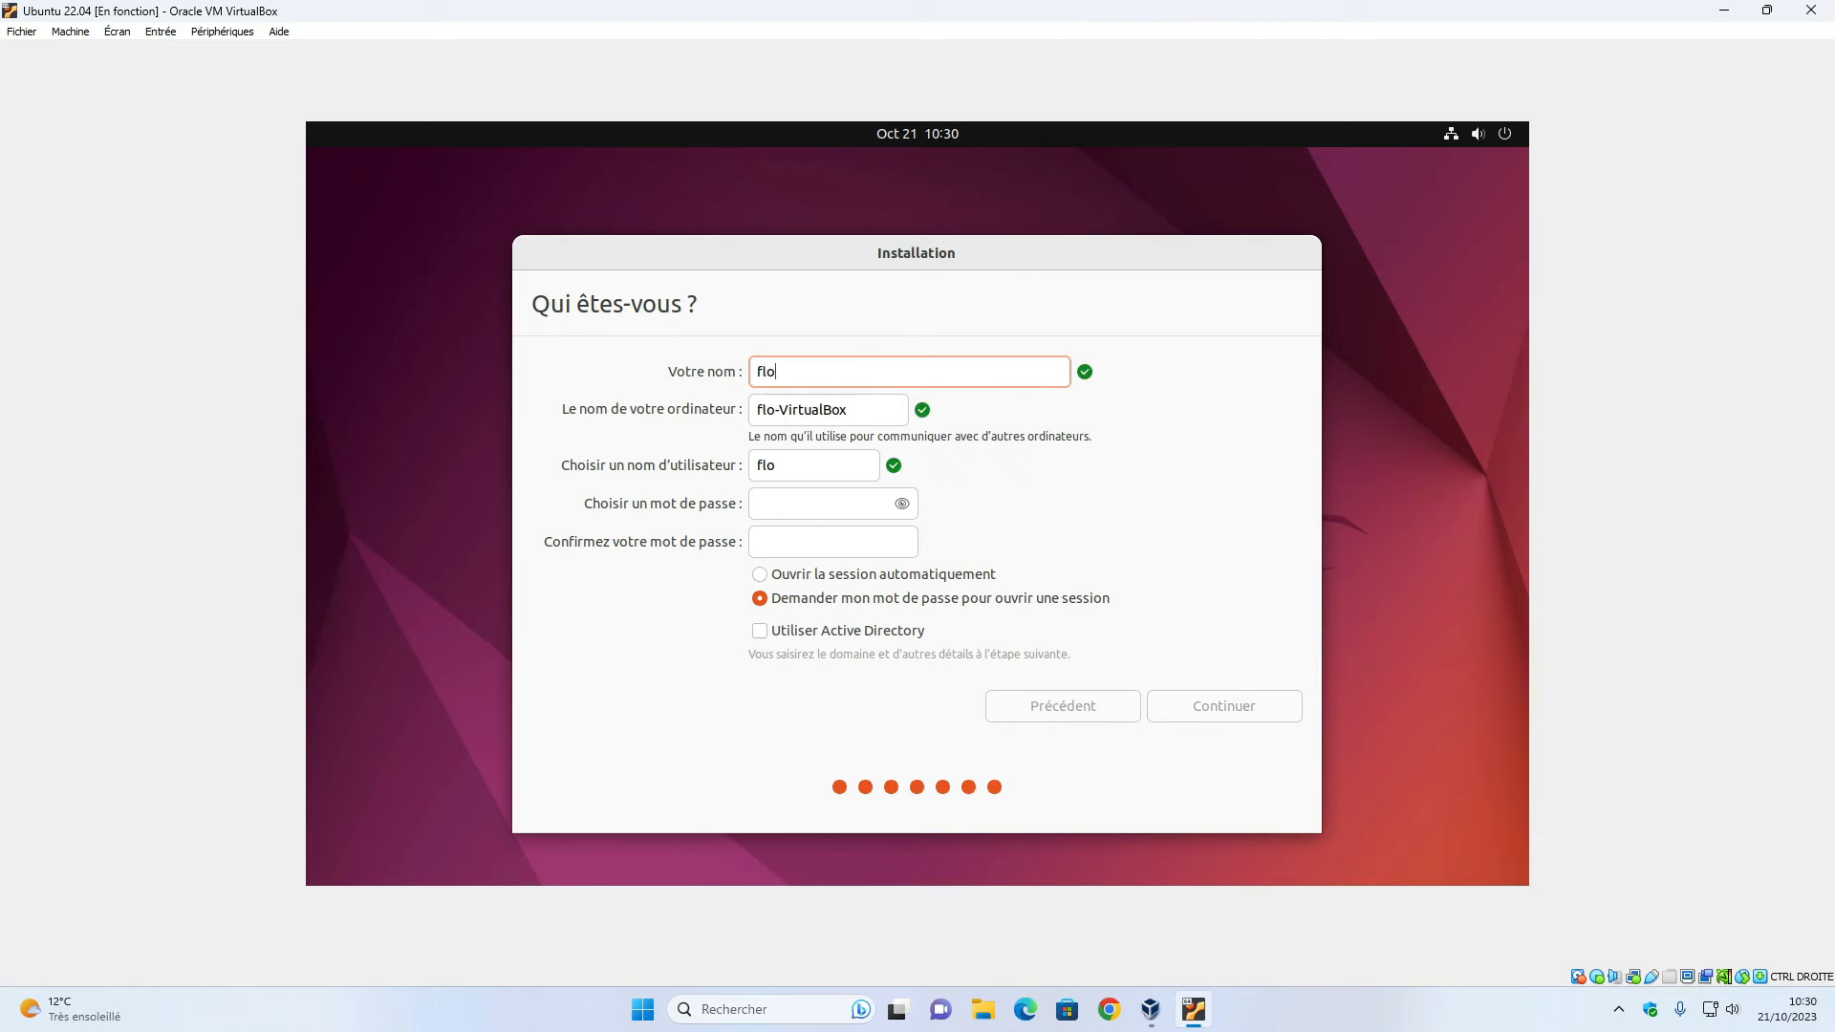
pyautogui.write('rentin')
pyautogui.click(768, 507)
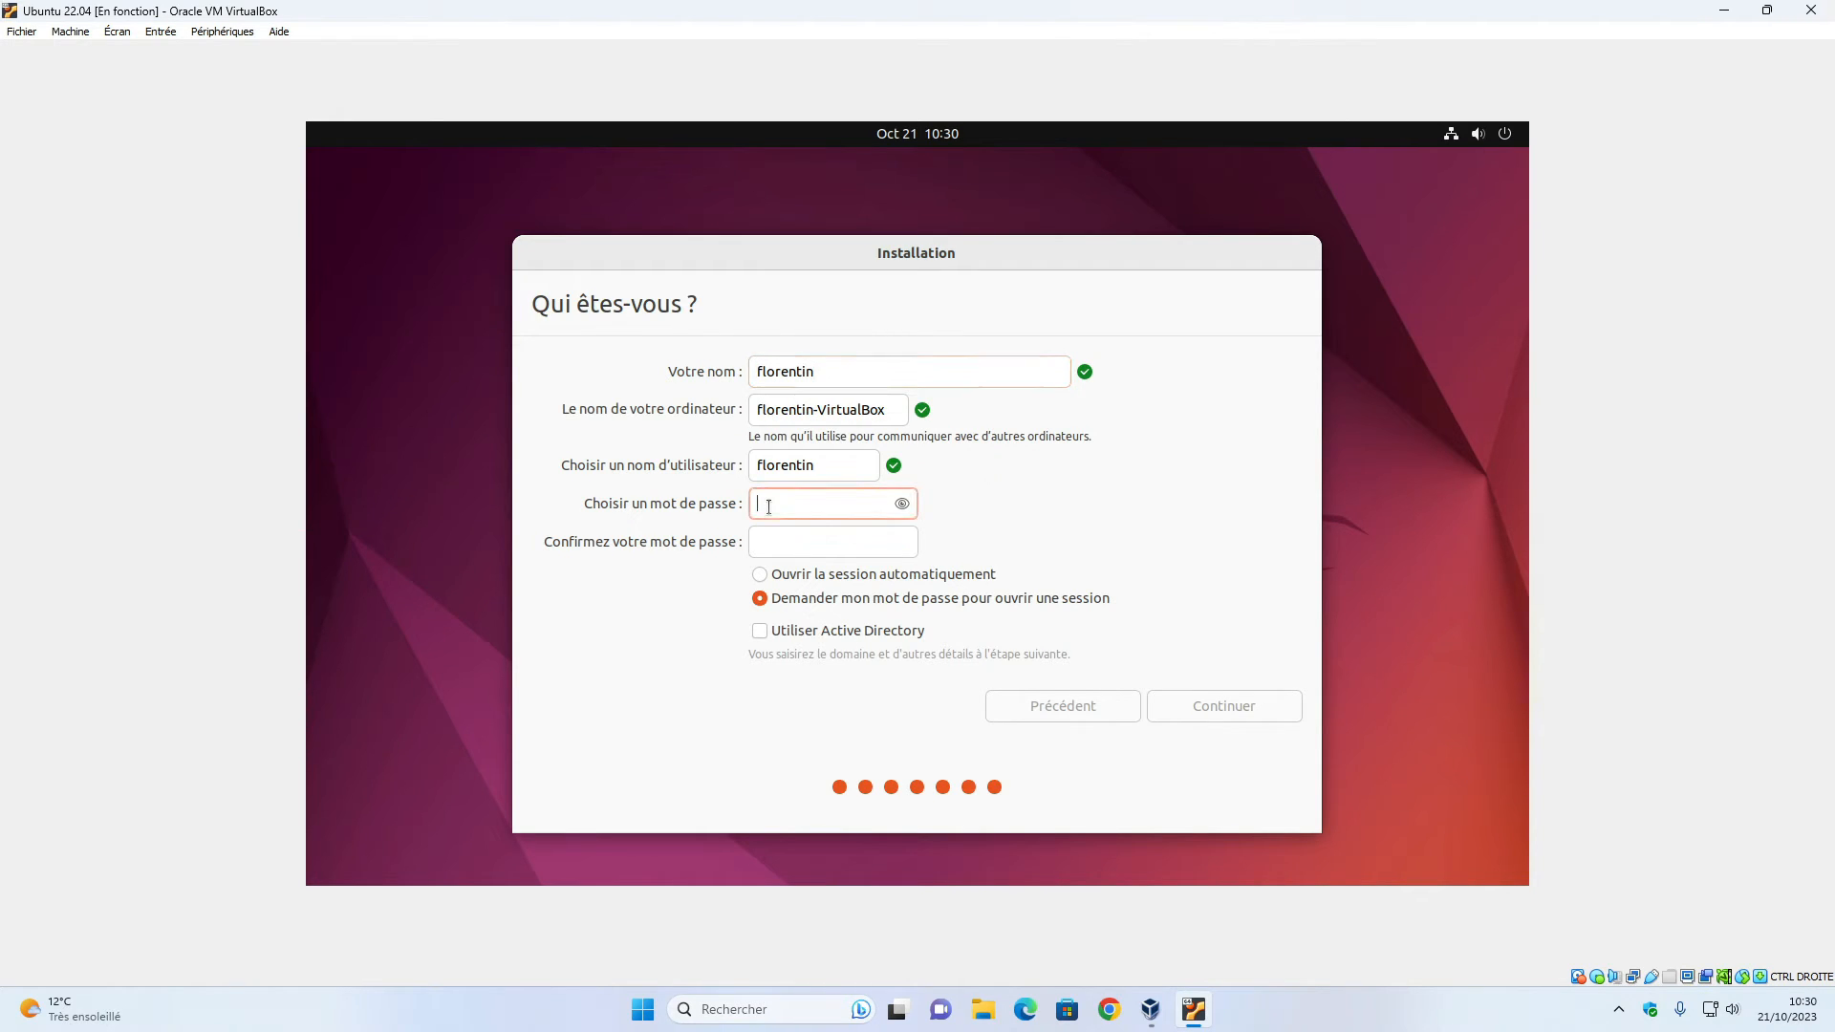
pyautogui.write('*********')
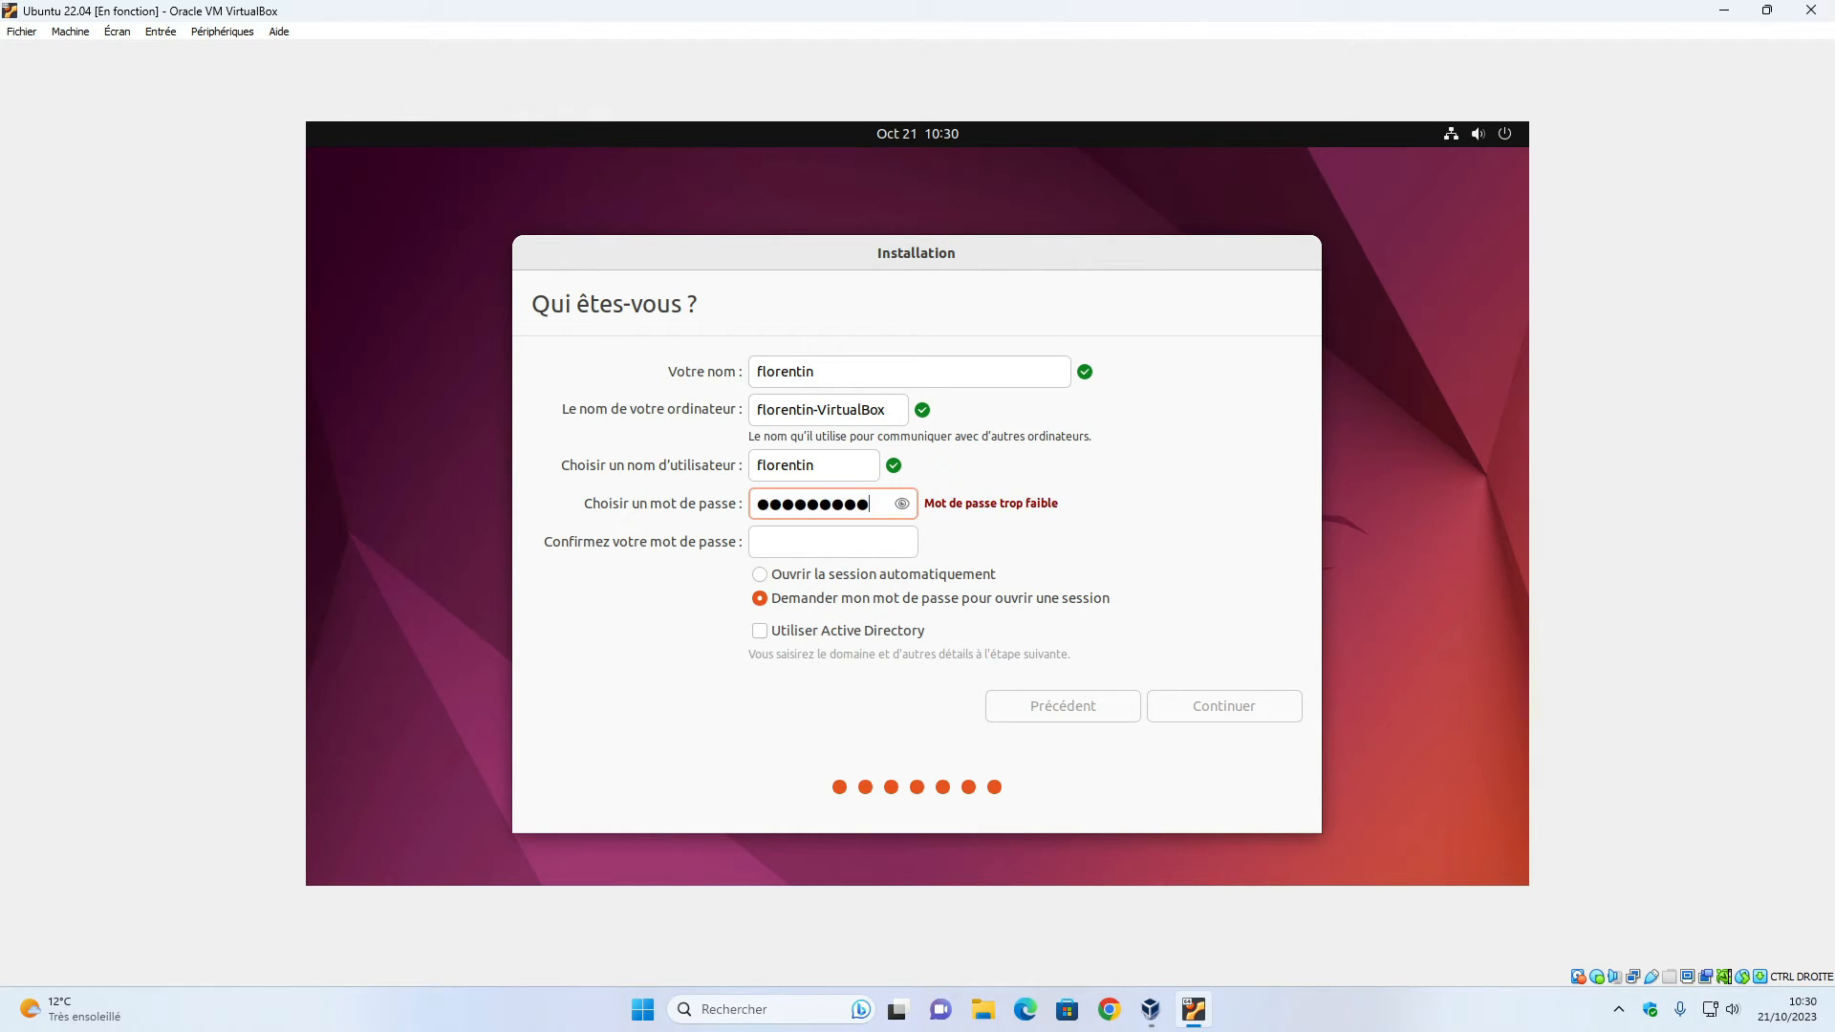
pyautogui.press('Tab')
pyautogui.write('*********')
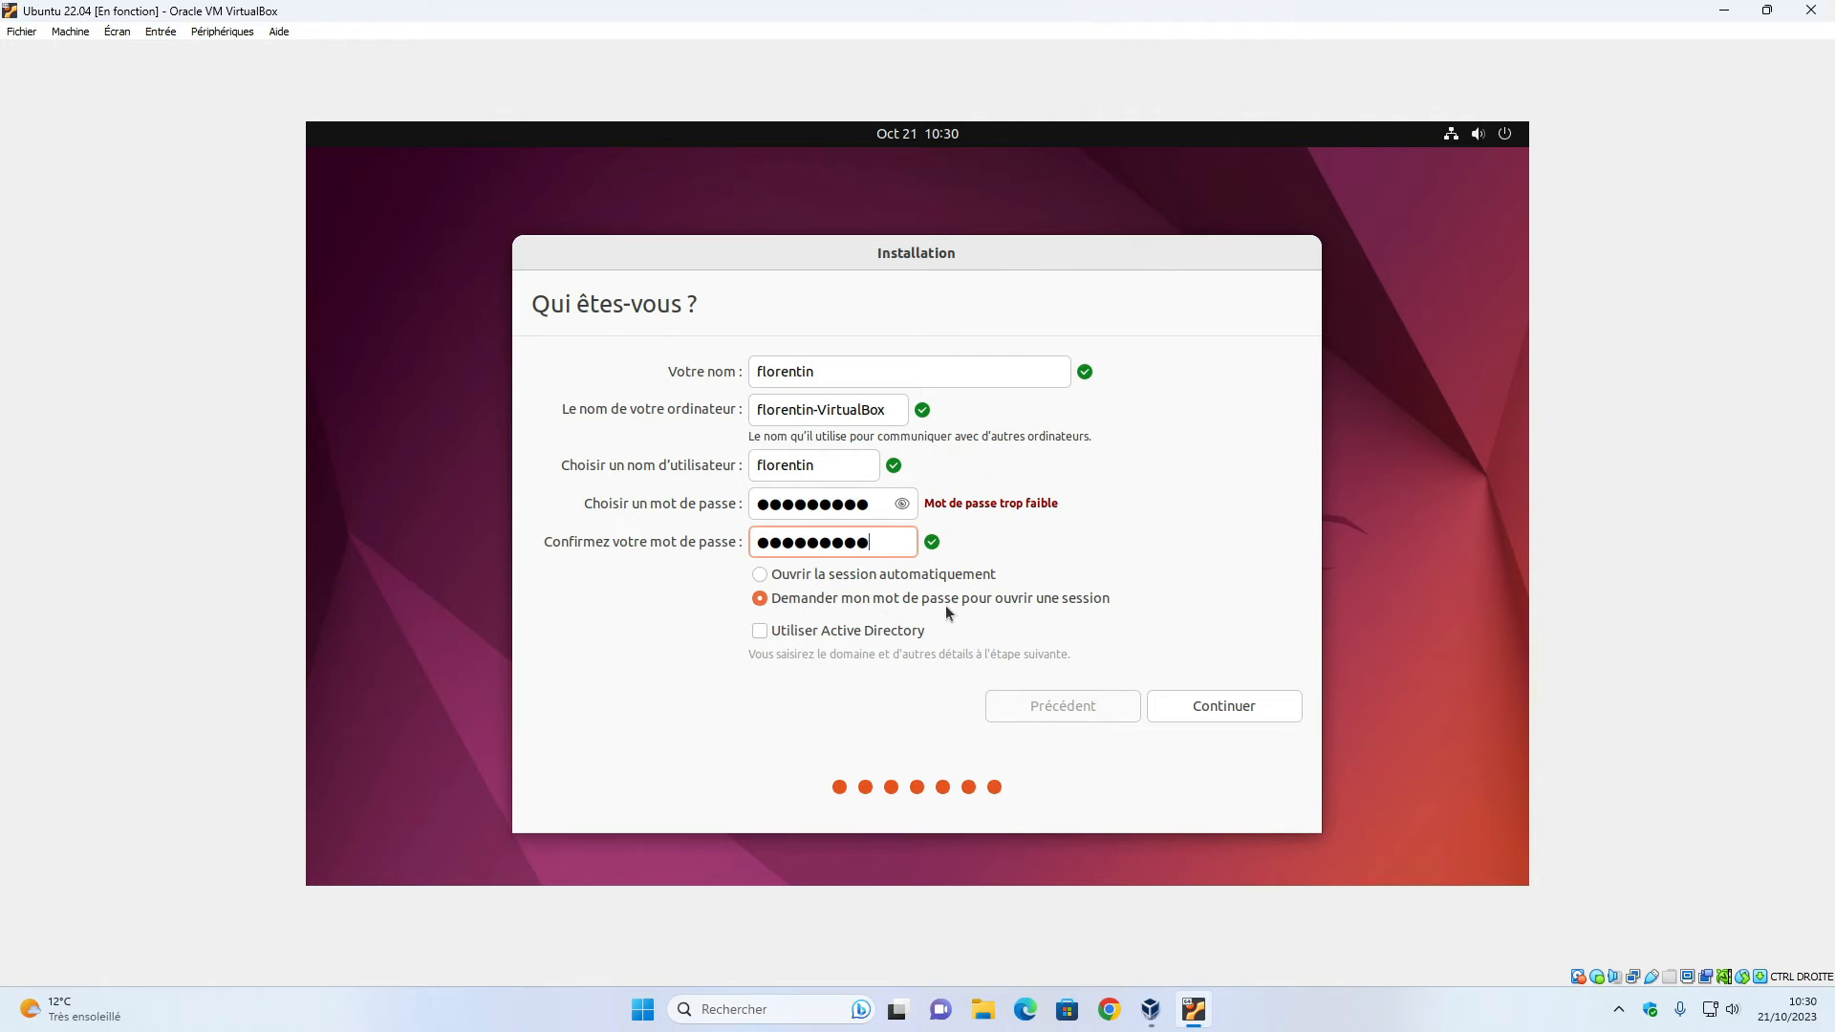
pyautogui.click(1225, 708)
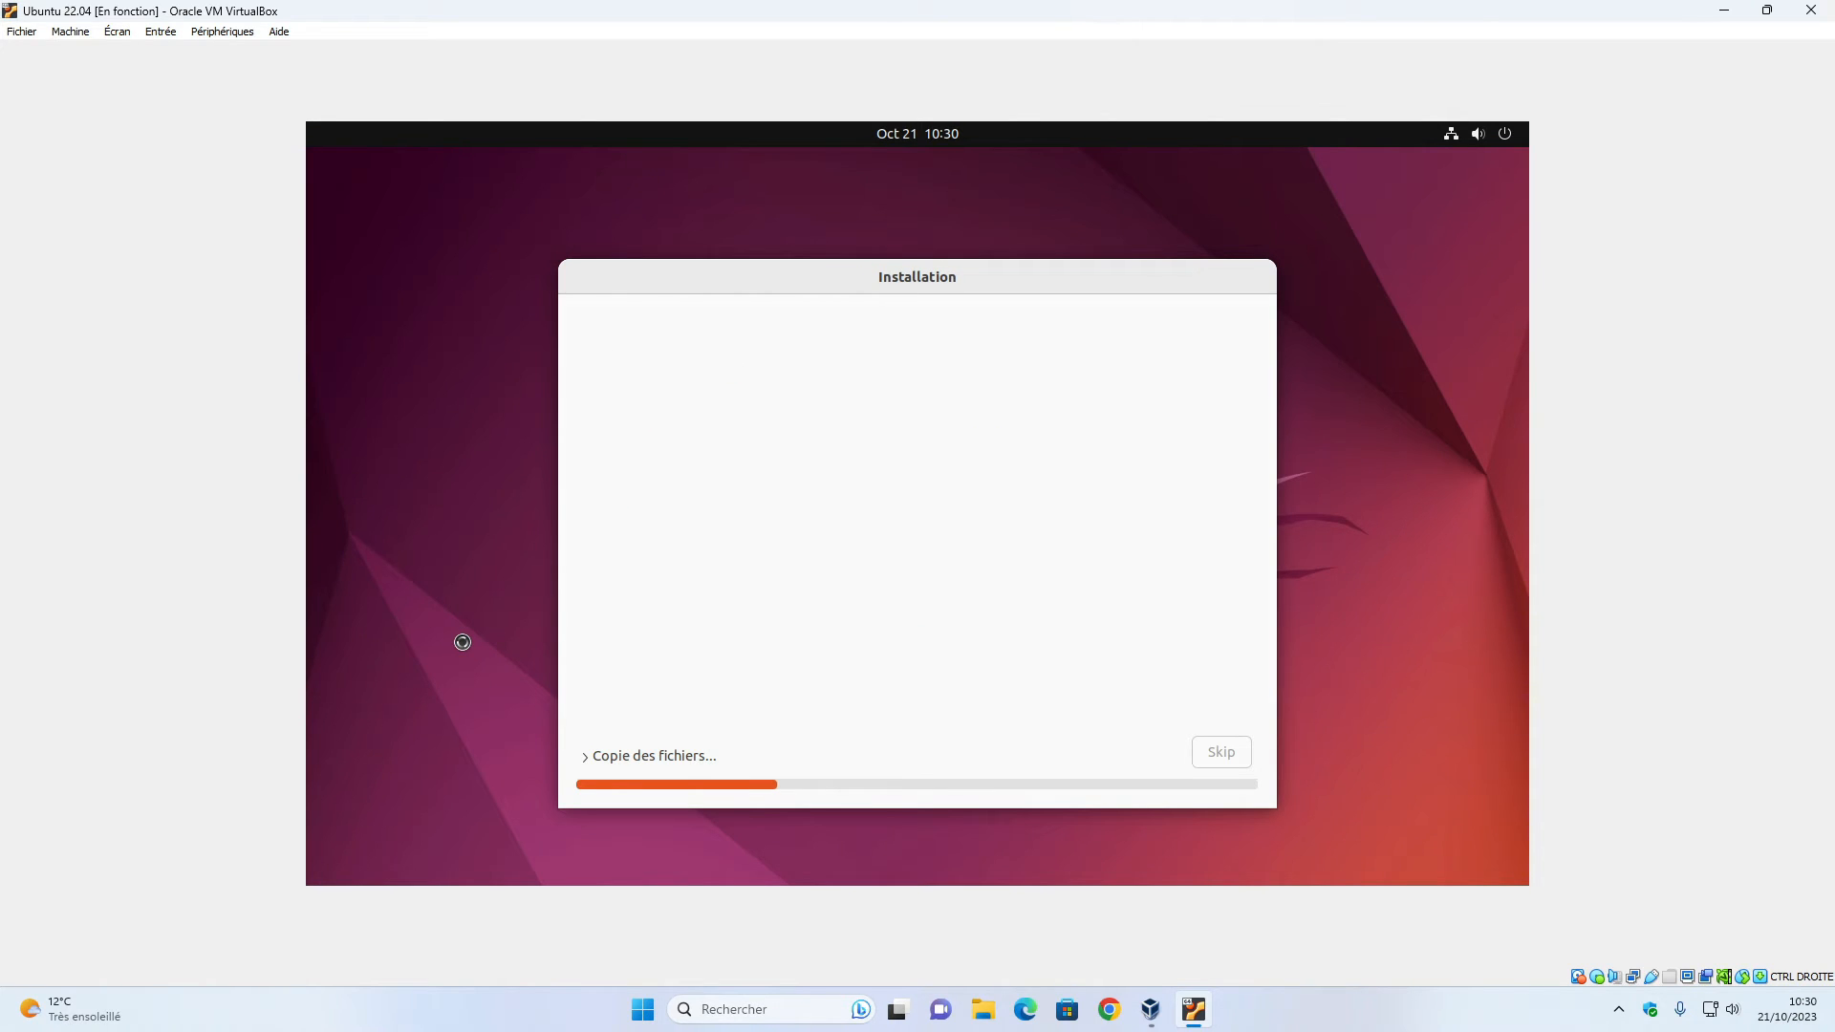
# Step: Expand the installation details to follow the log while the system installs
pyautogui.click(666, 757)
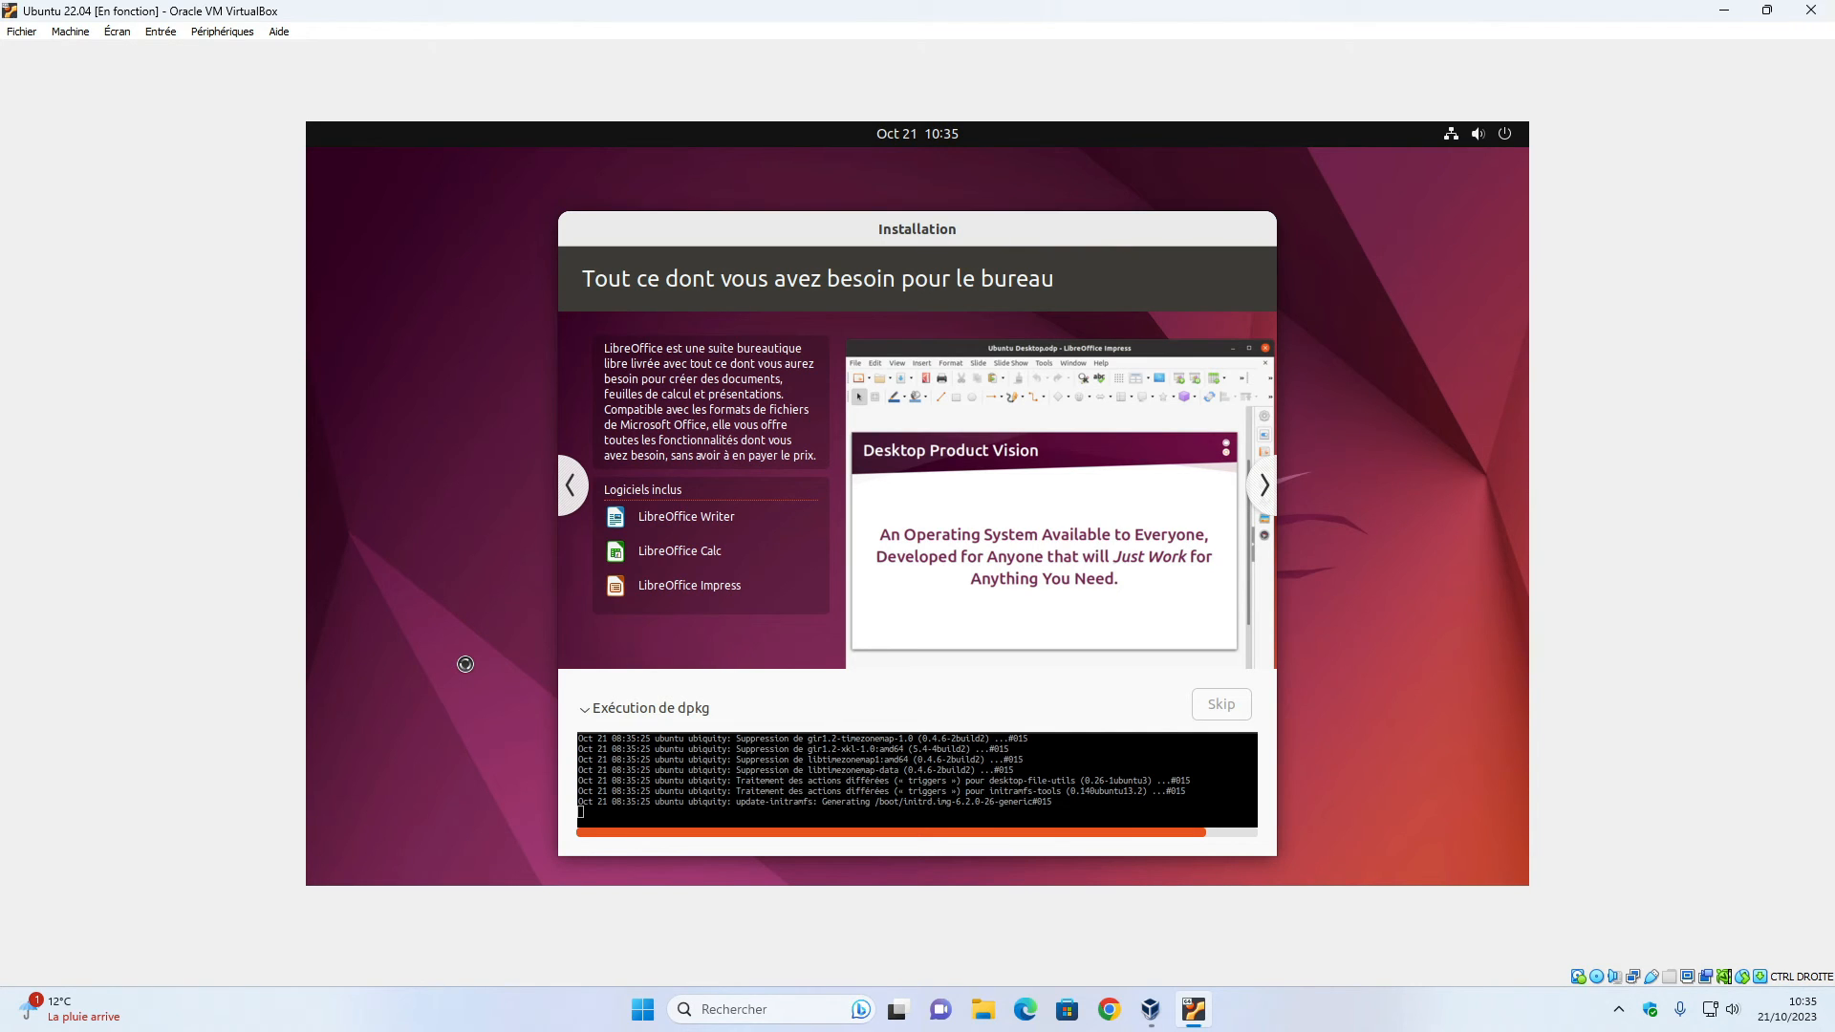
pyautogui.click(196, 31)
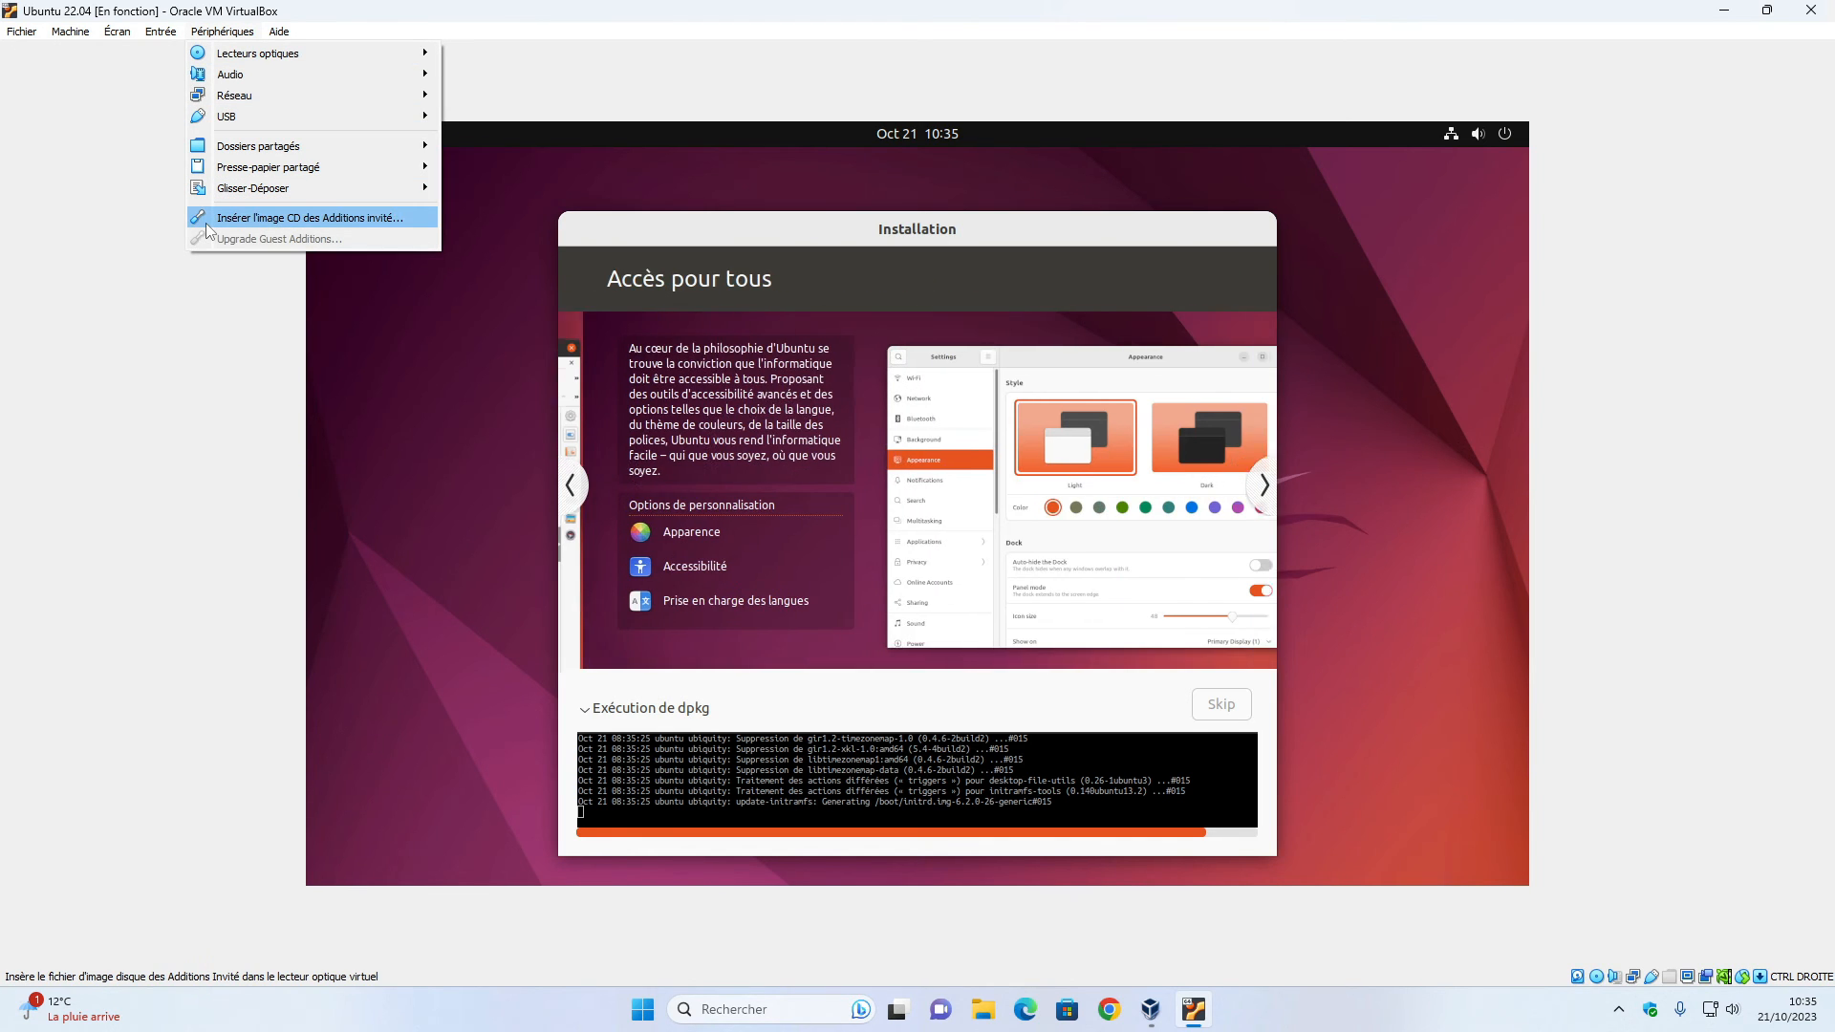
pyautogui.click(199, 368)
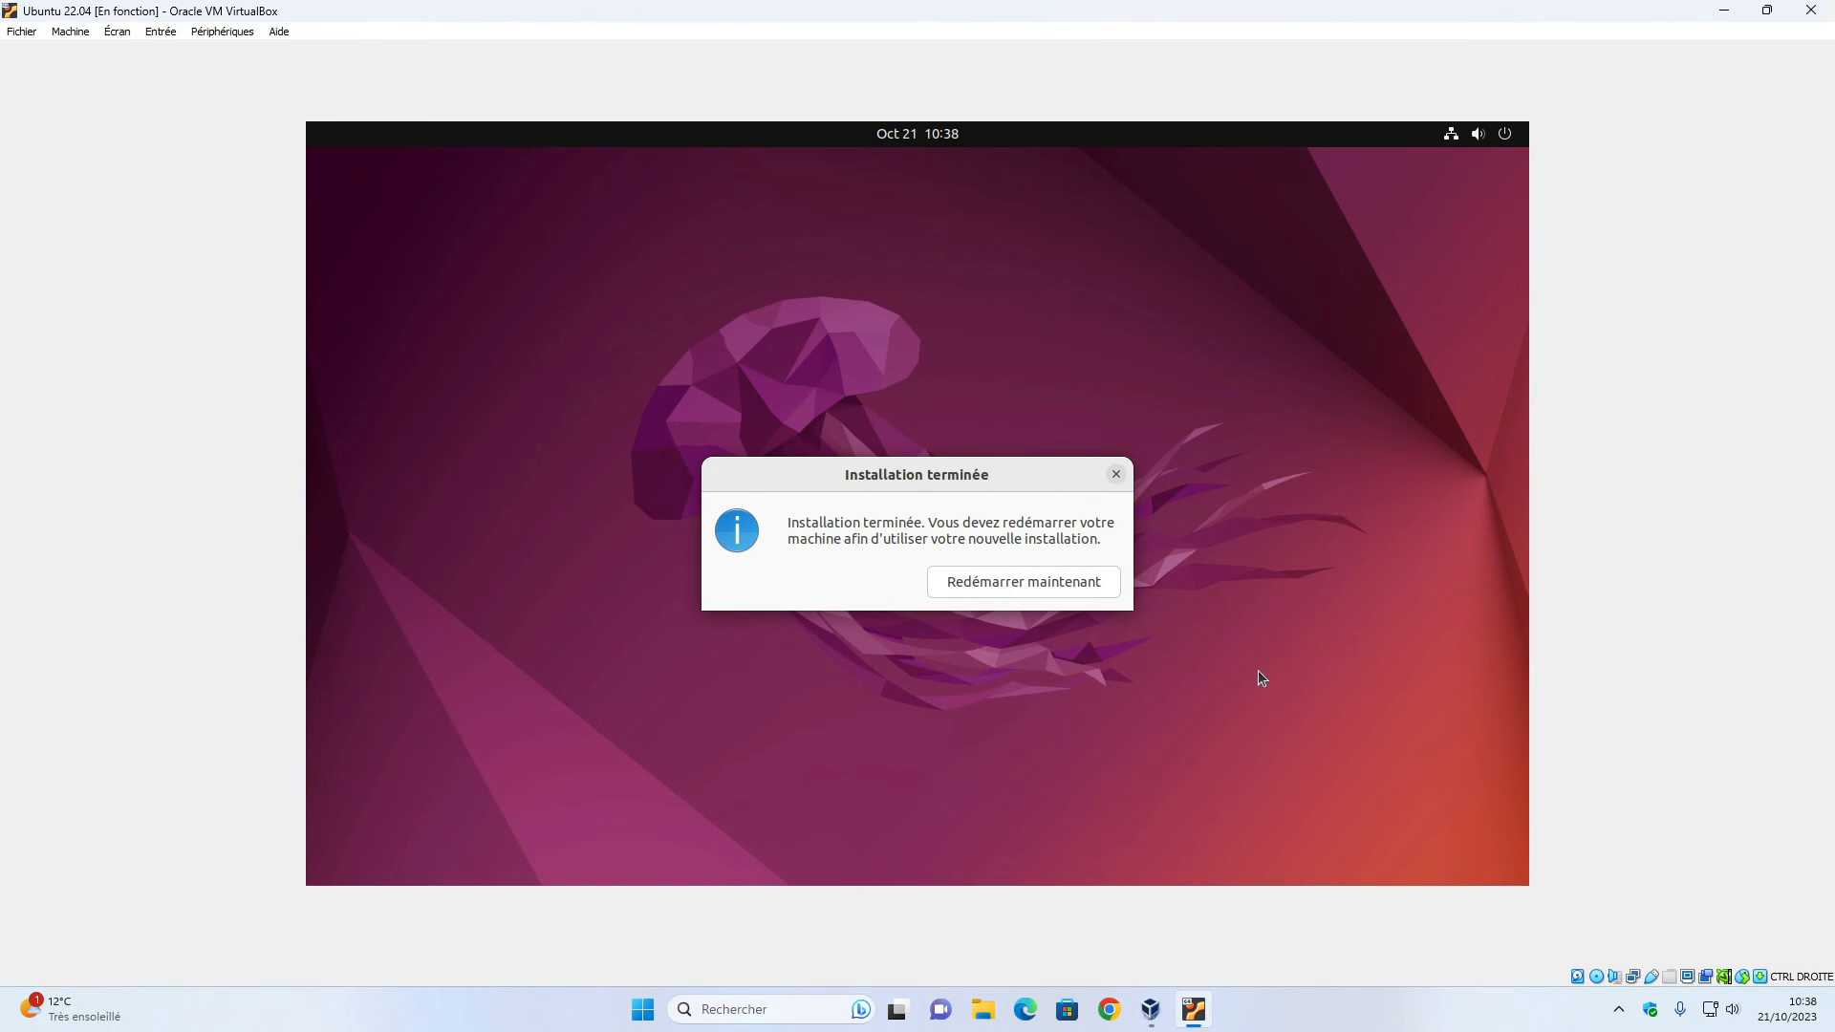
# Step: Restart the machine once the installation finishes and log in to the new account with its password
pyautogui.click(1068, 588)
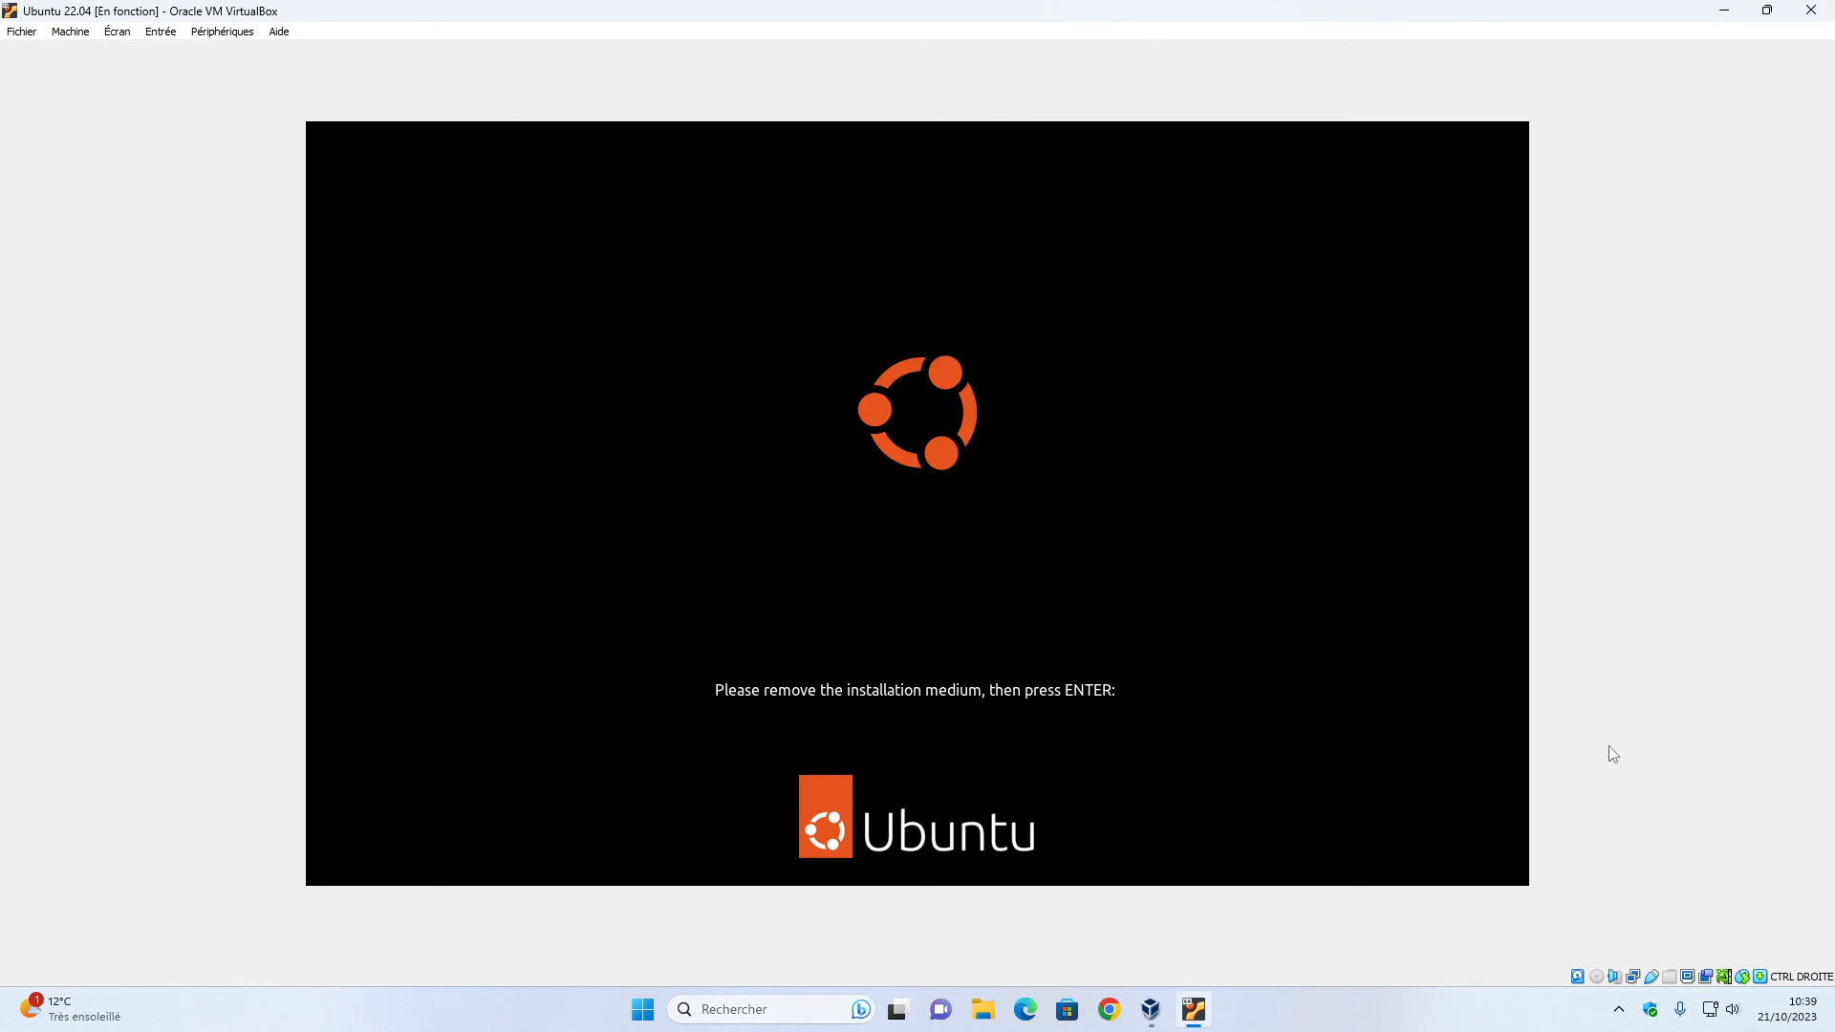
pyautogui.press('Return')
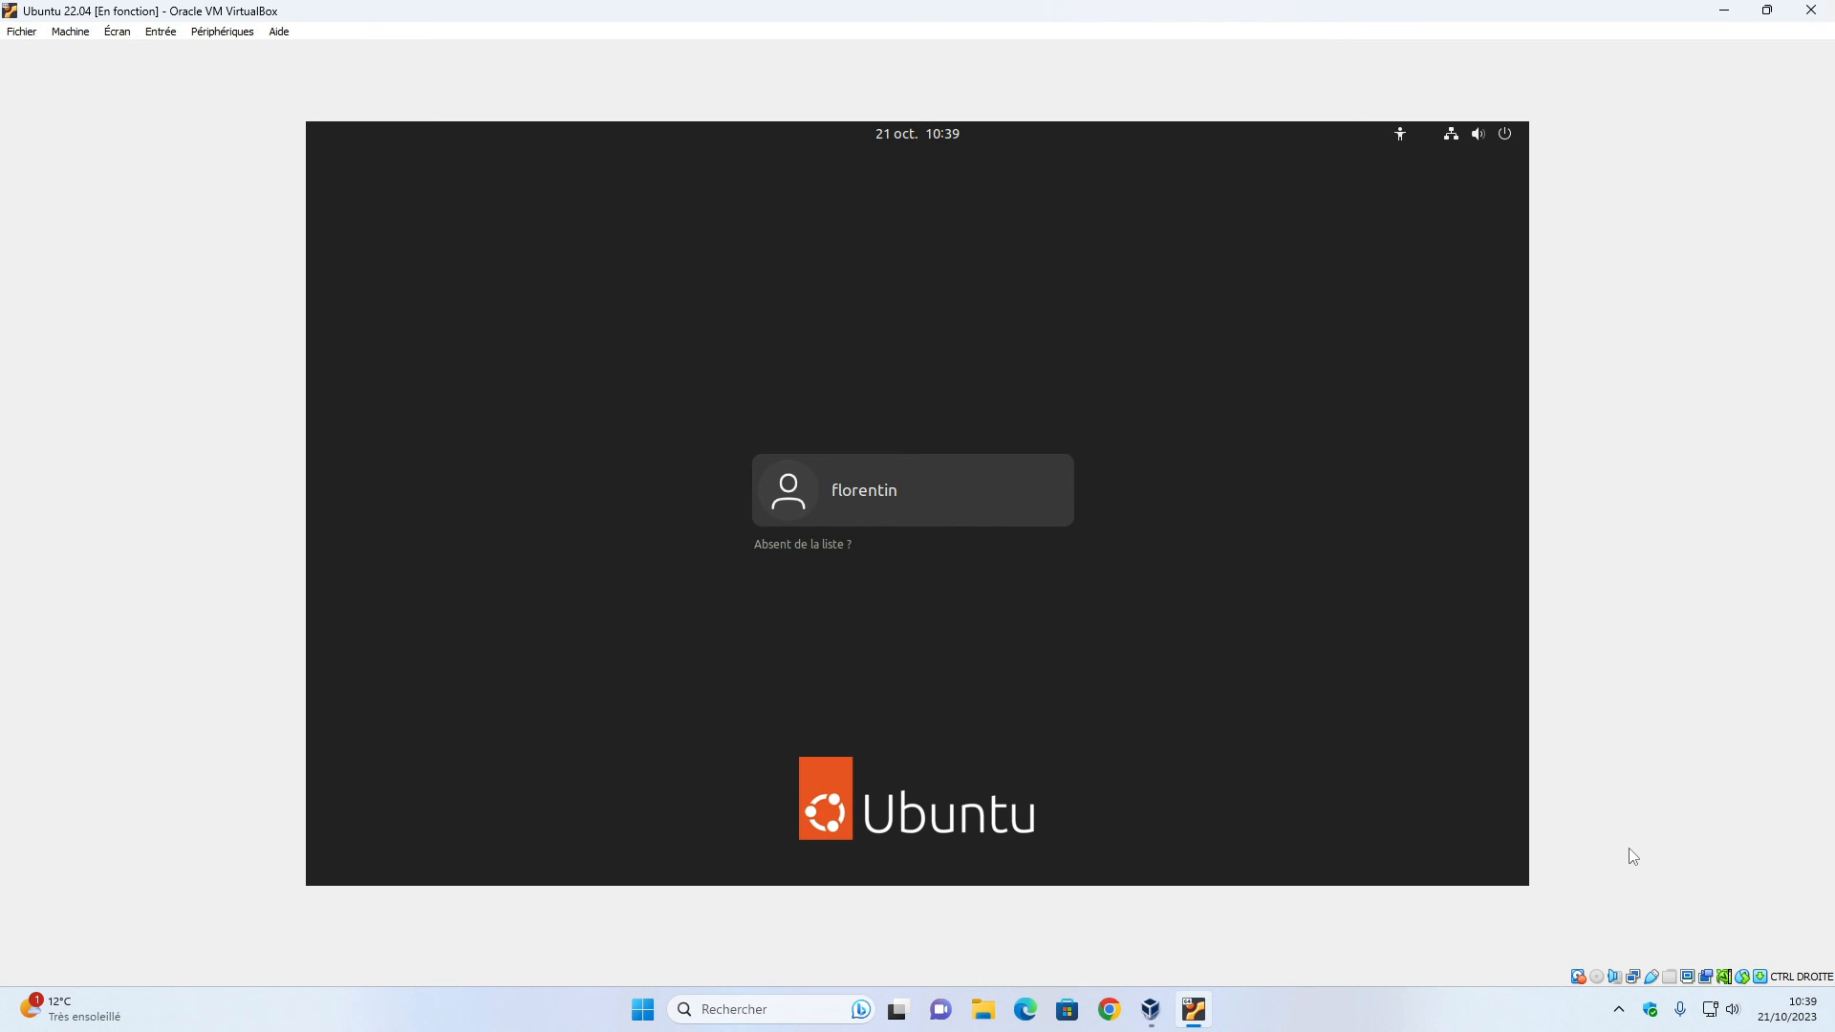
pyautogui.press('Return')
pyautogui.write('••••')
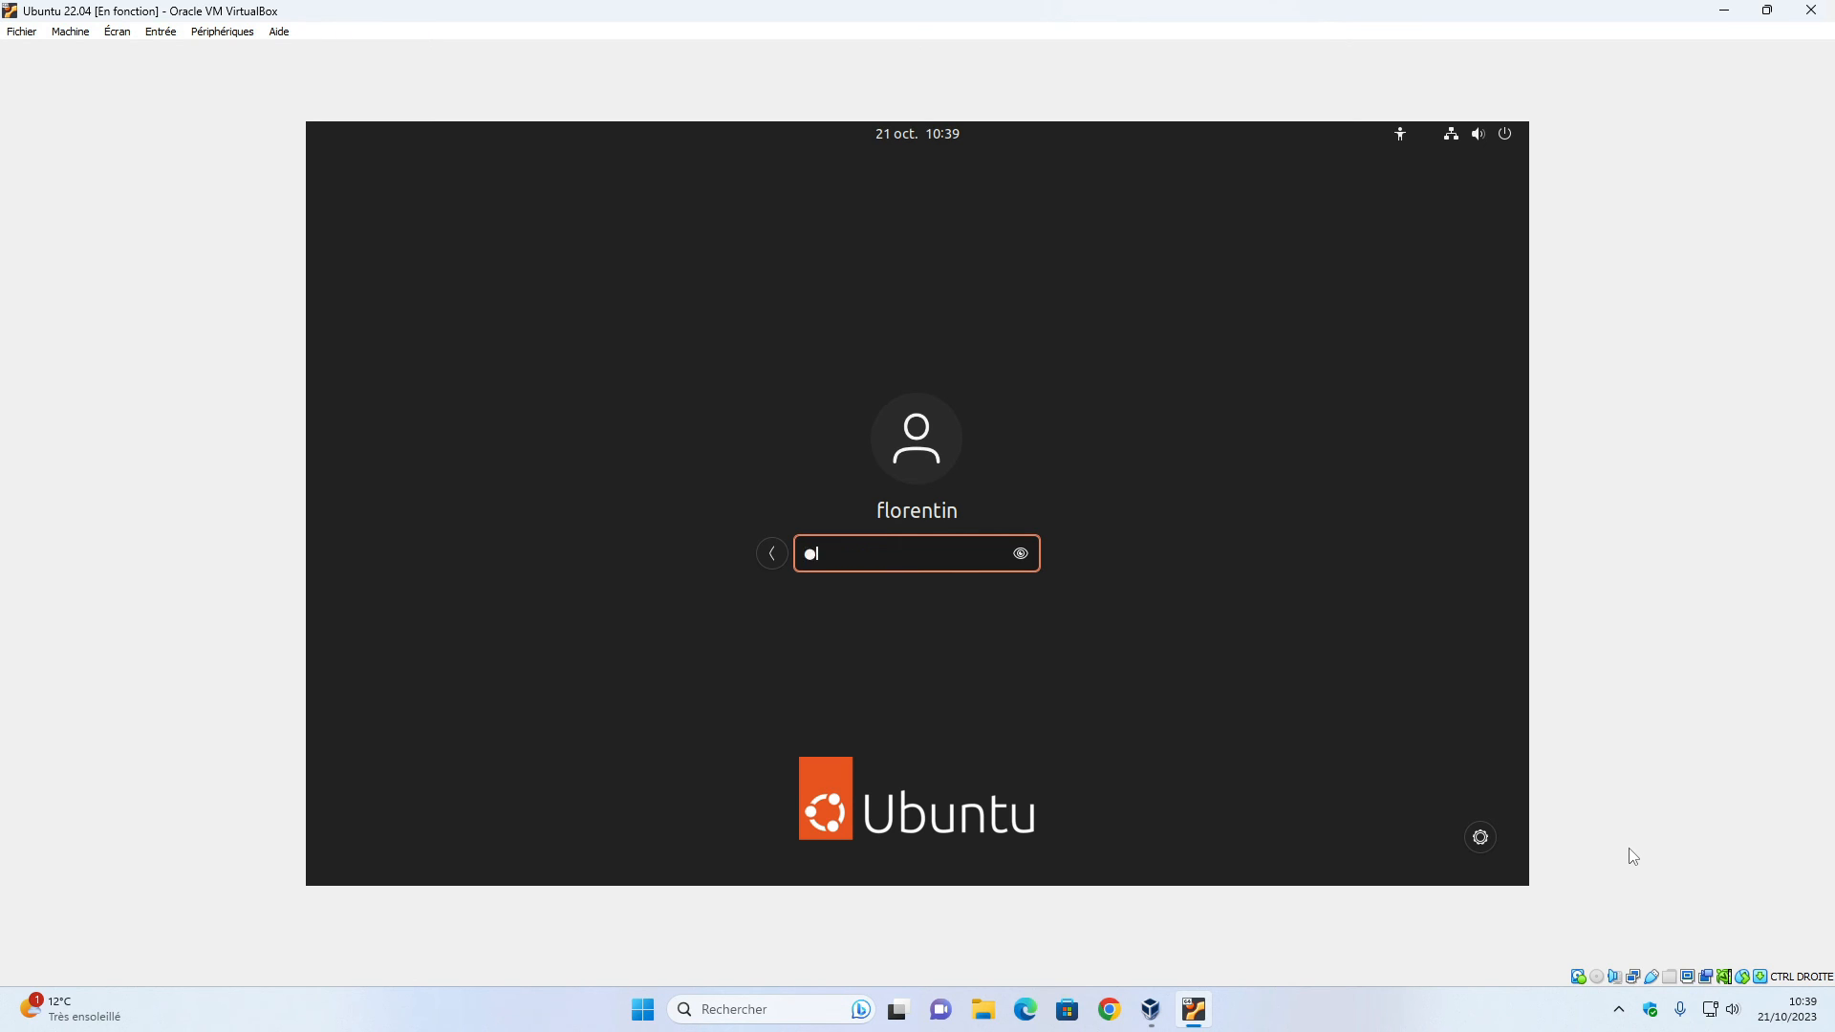
pyautogui.write('•••••')
pyautogui.press('Return')
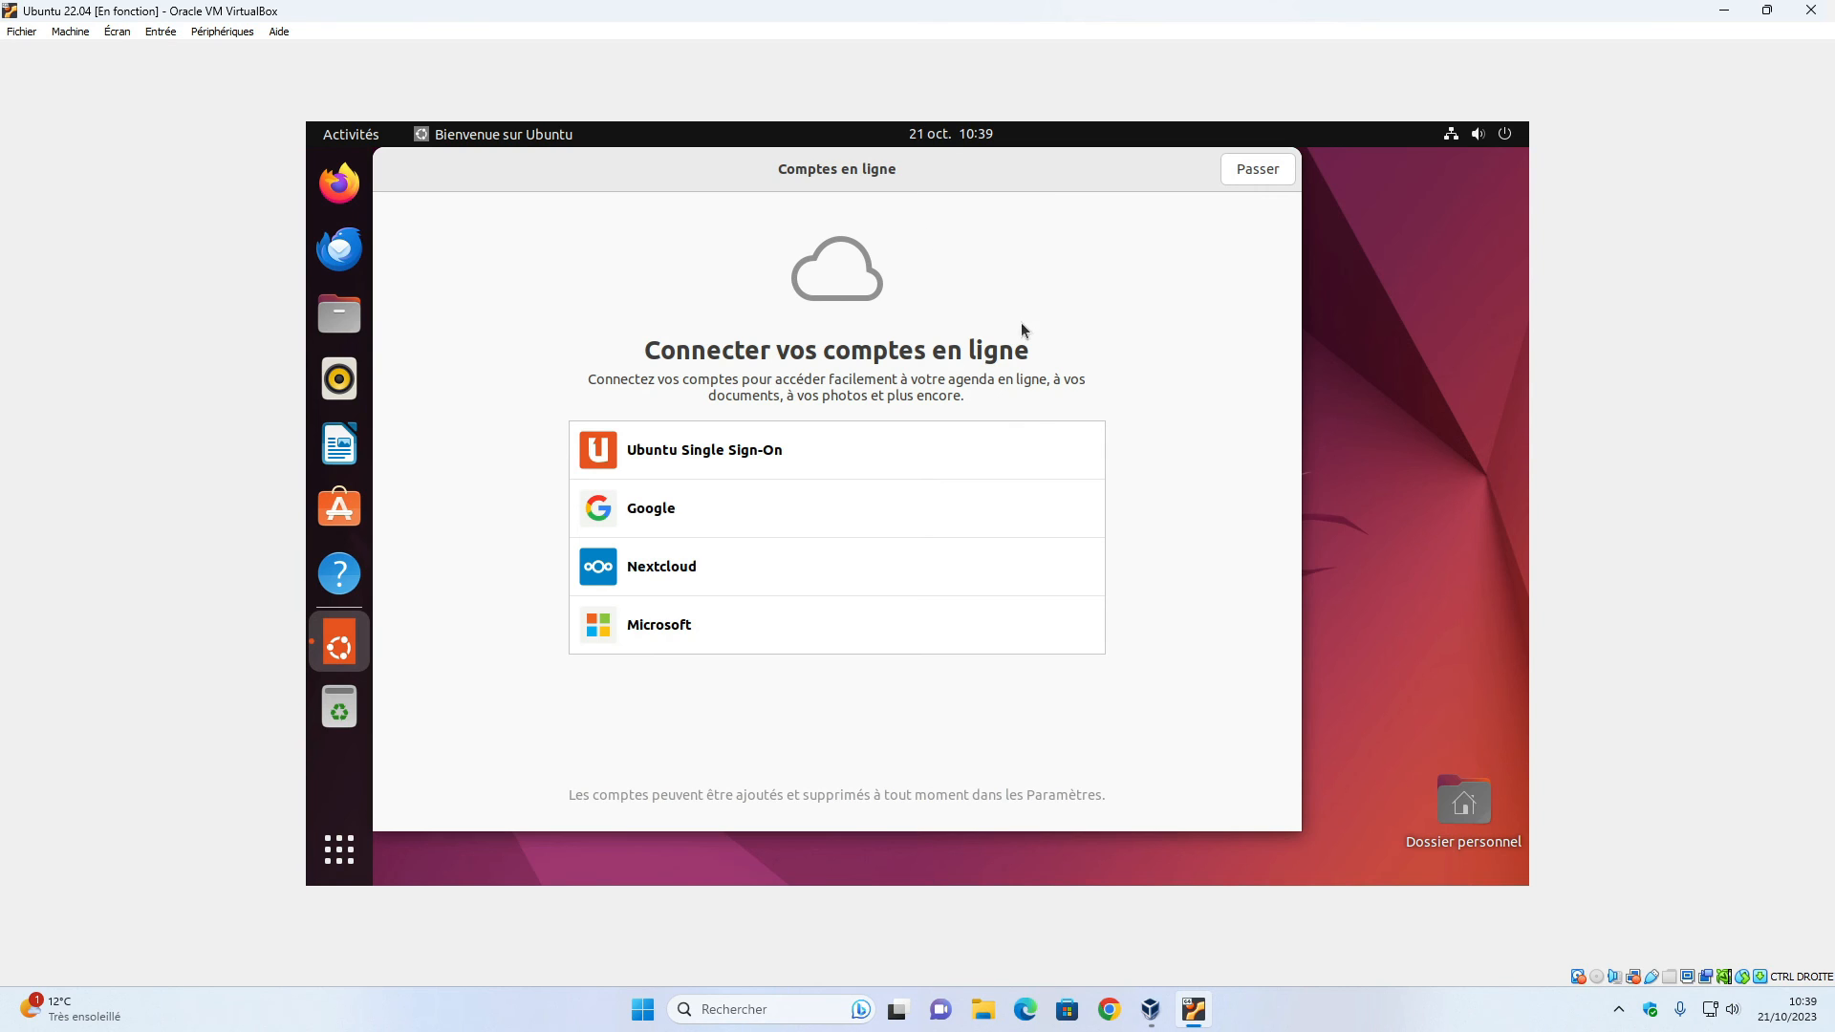
# Step: Complete the Ubuntu welcome setup, skipping online accounts and Ubuntu Pro, refusing to send system information and leaving location services off
pyautogui.click(1258, 169)
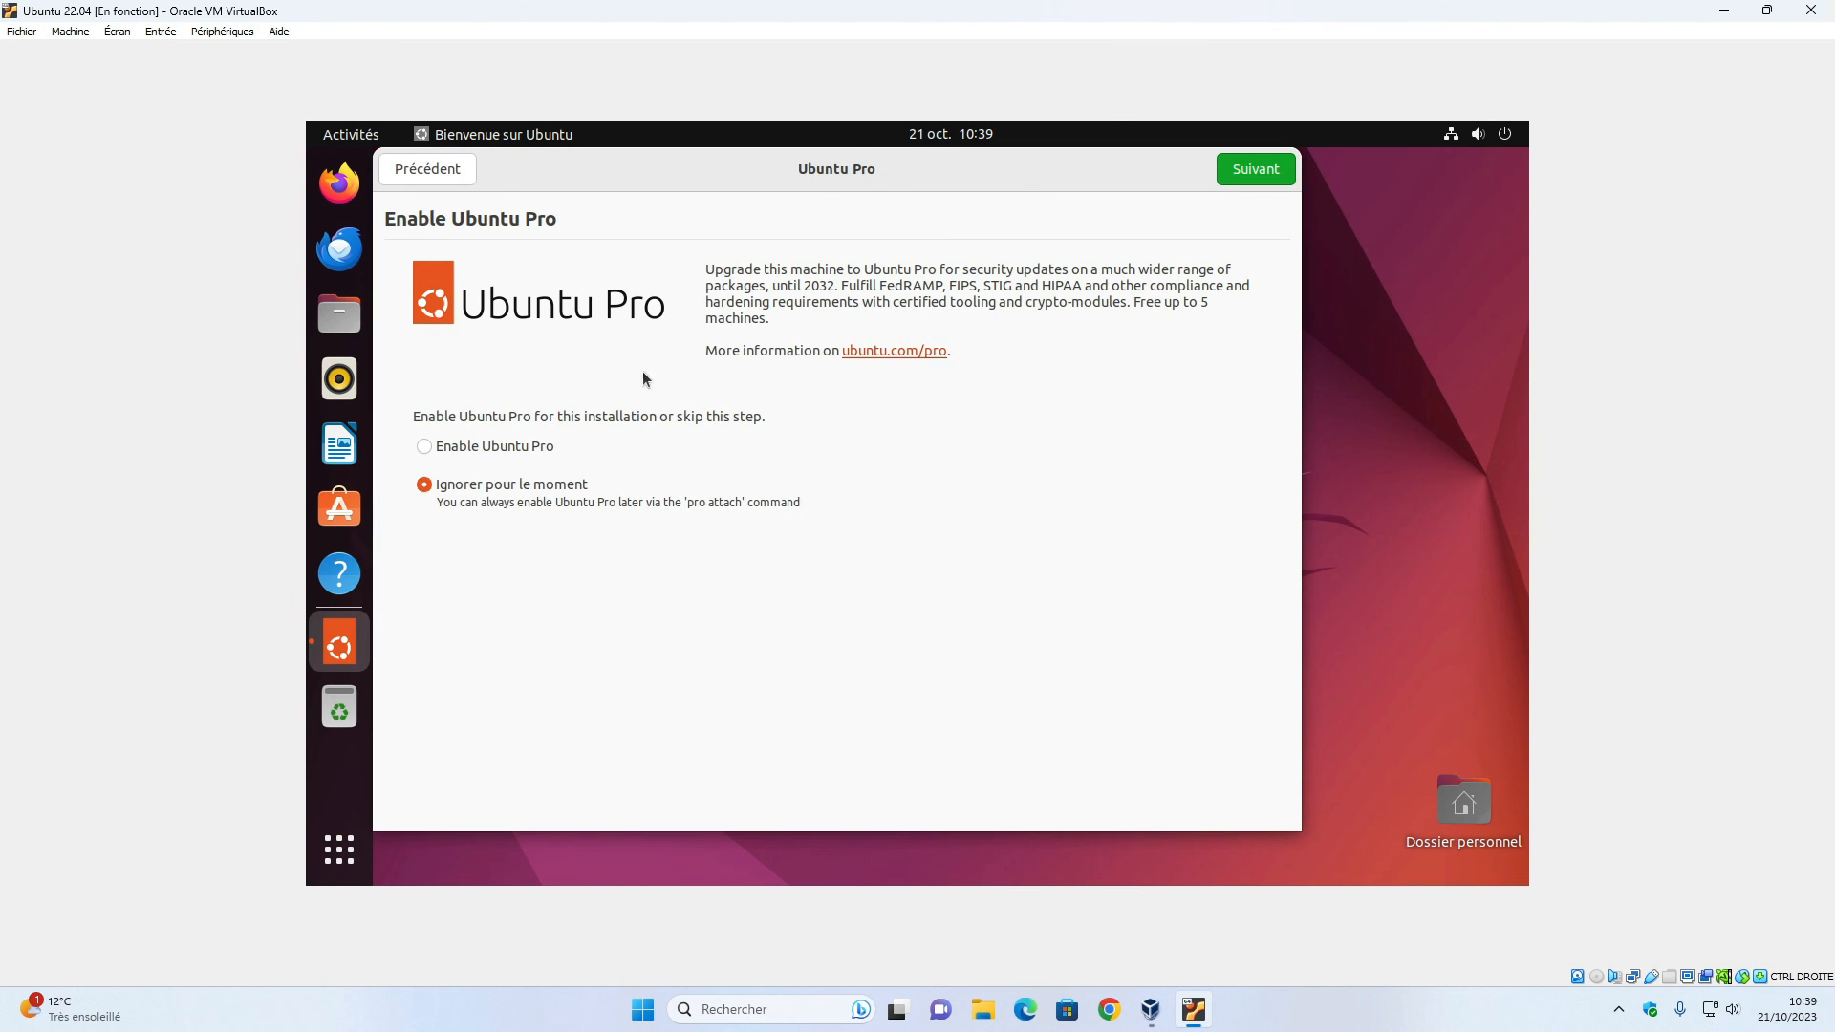
pyautogui.click(1252, 181)
pyautogui.click(814, 507)
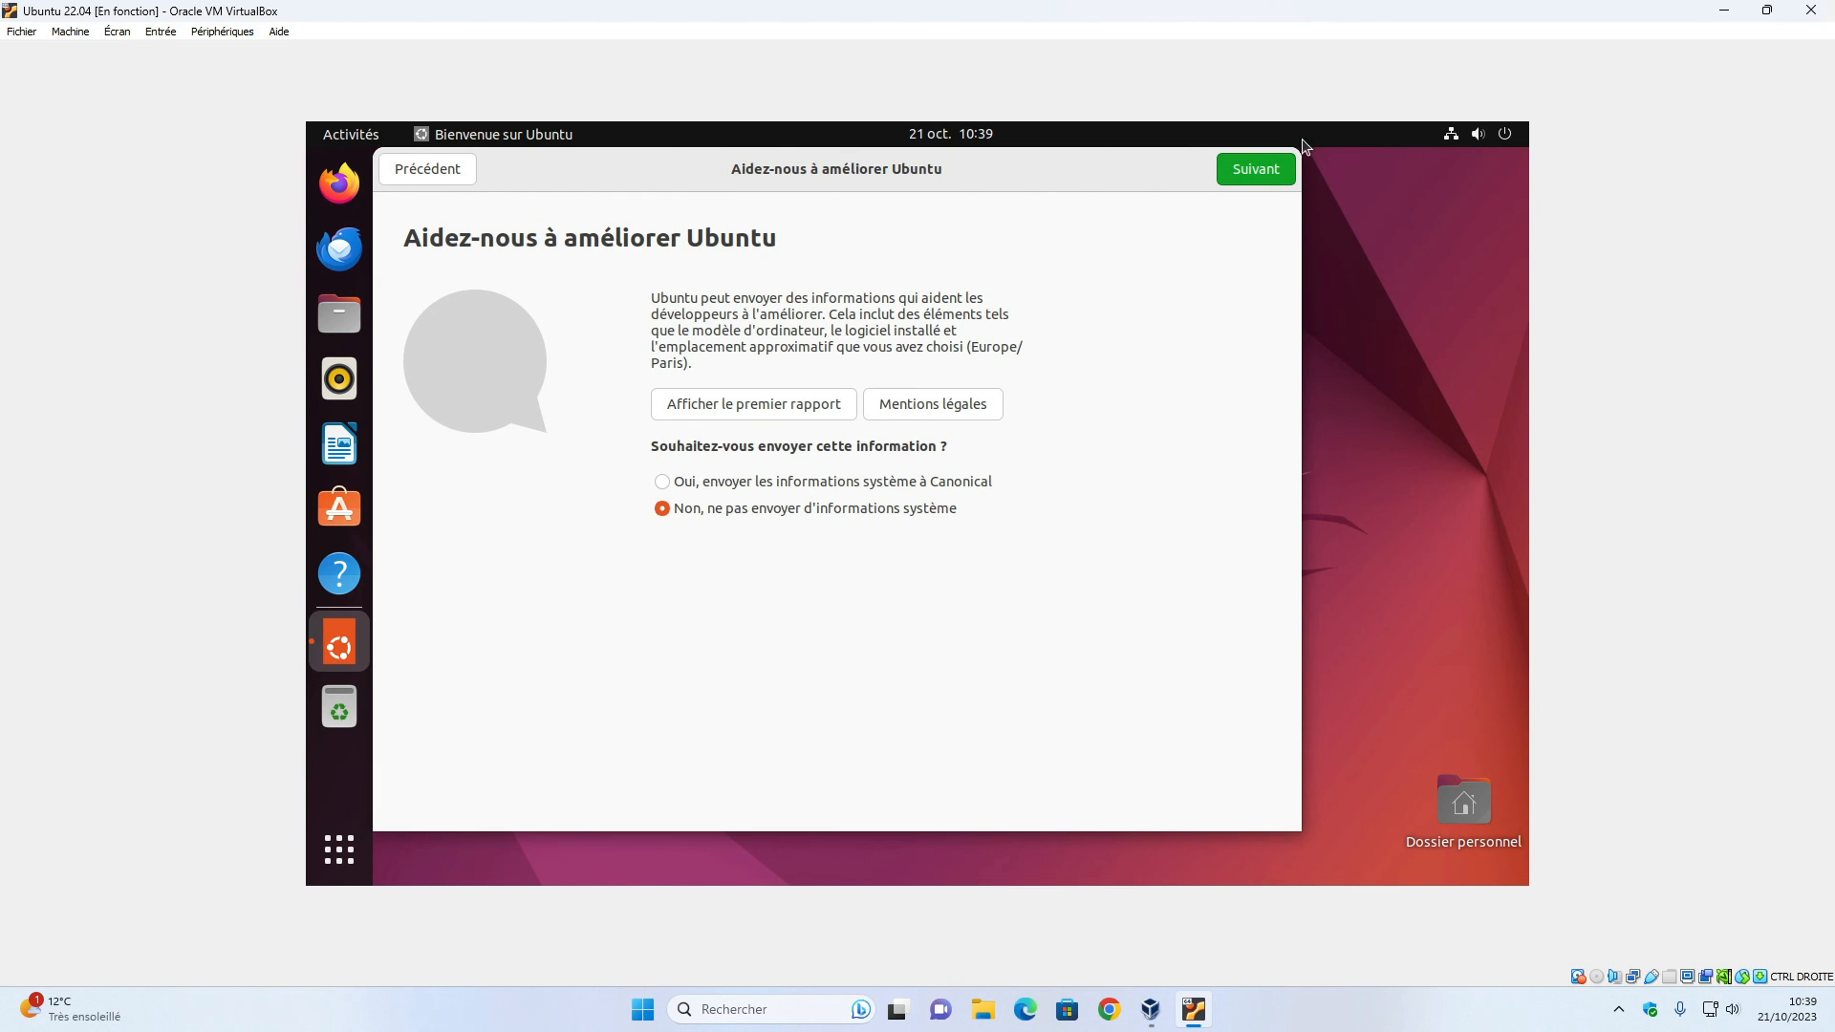
pyautogui.click(1249, 181)
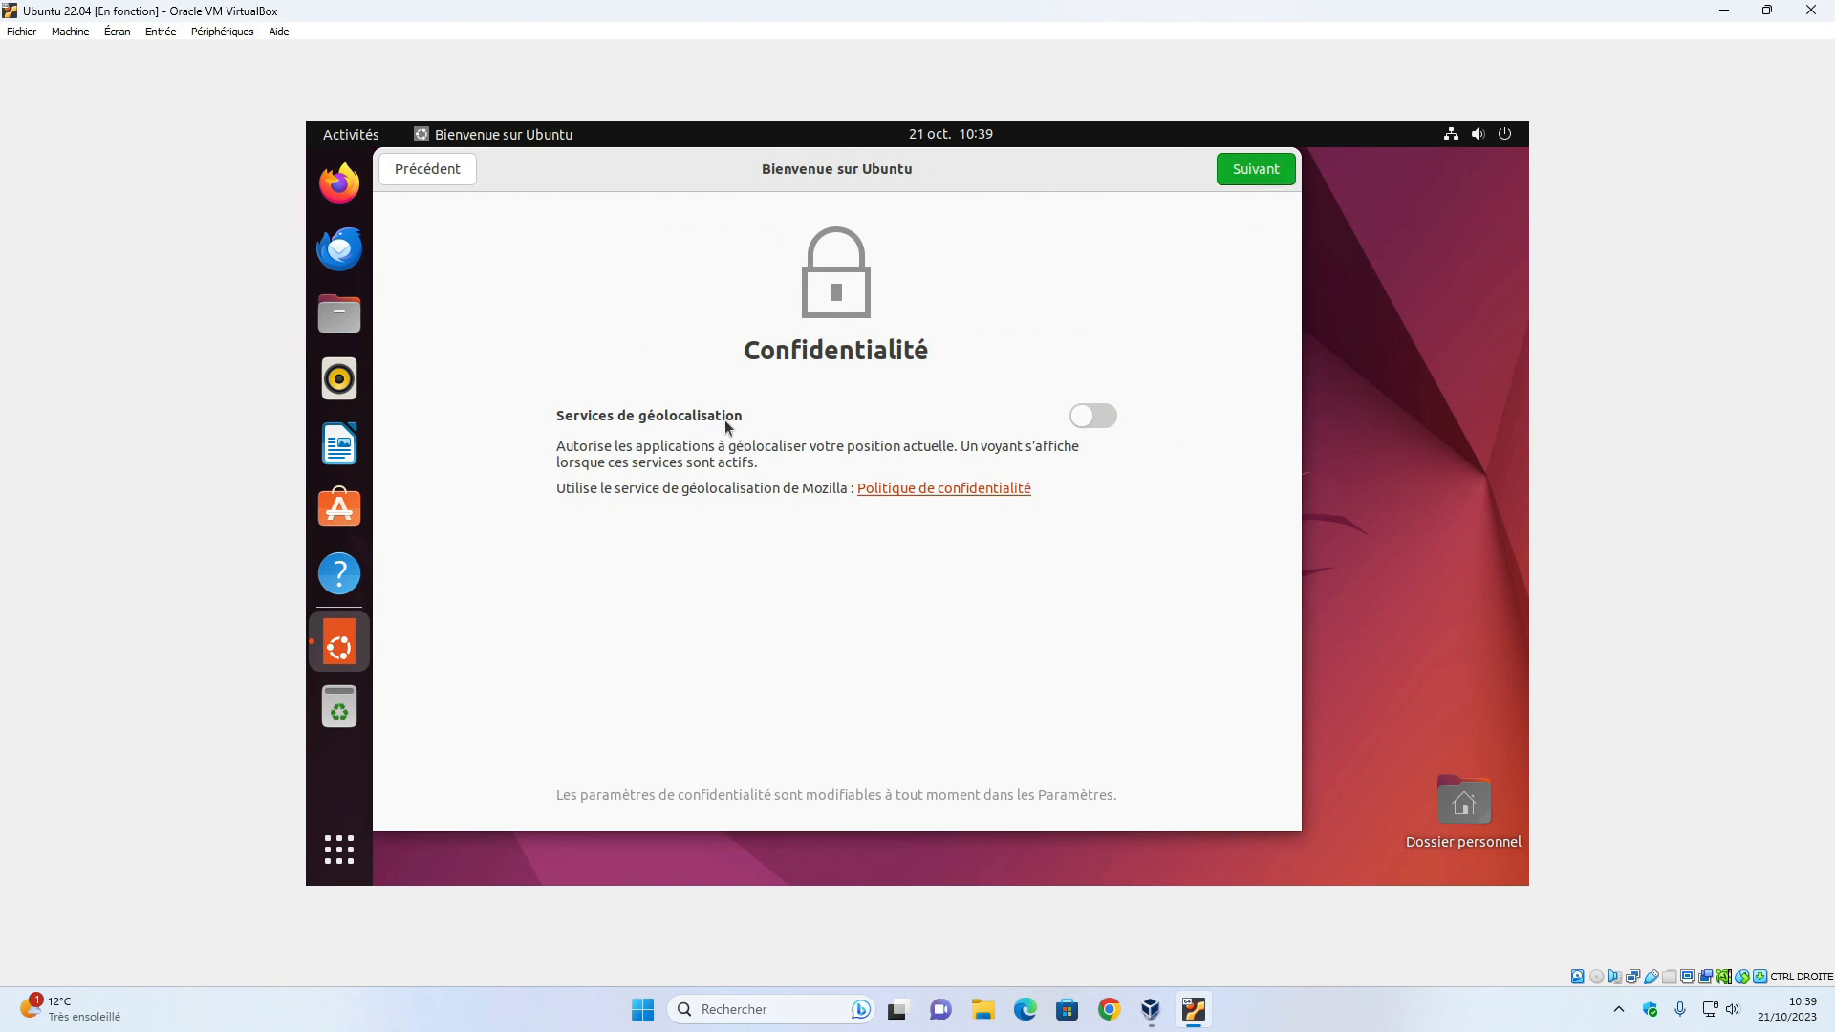
pyautogui.click(1246, 174)
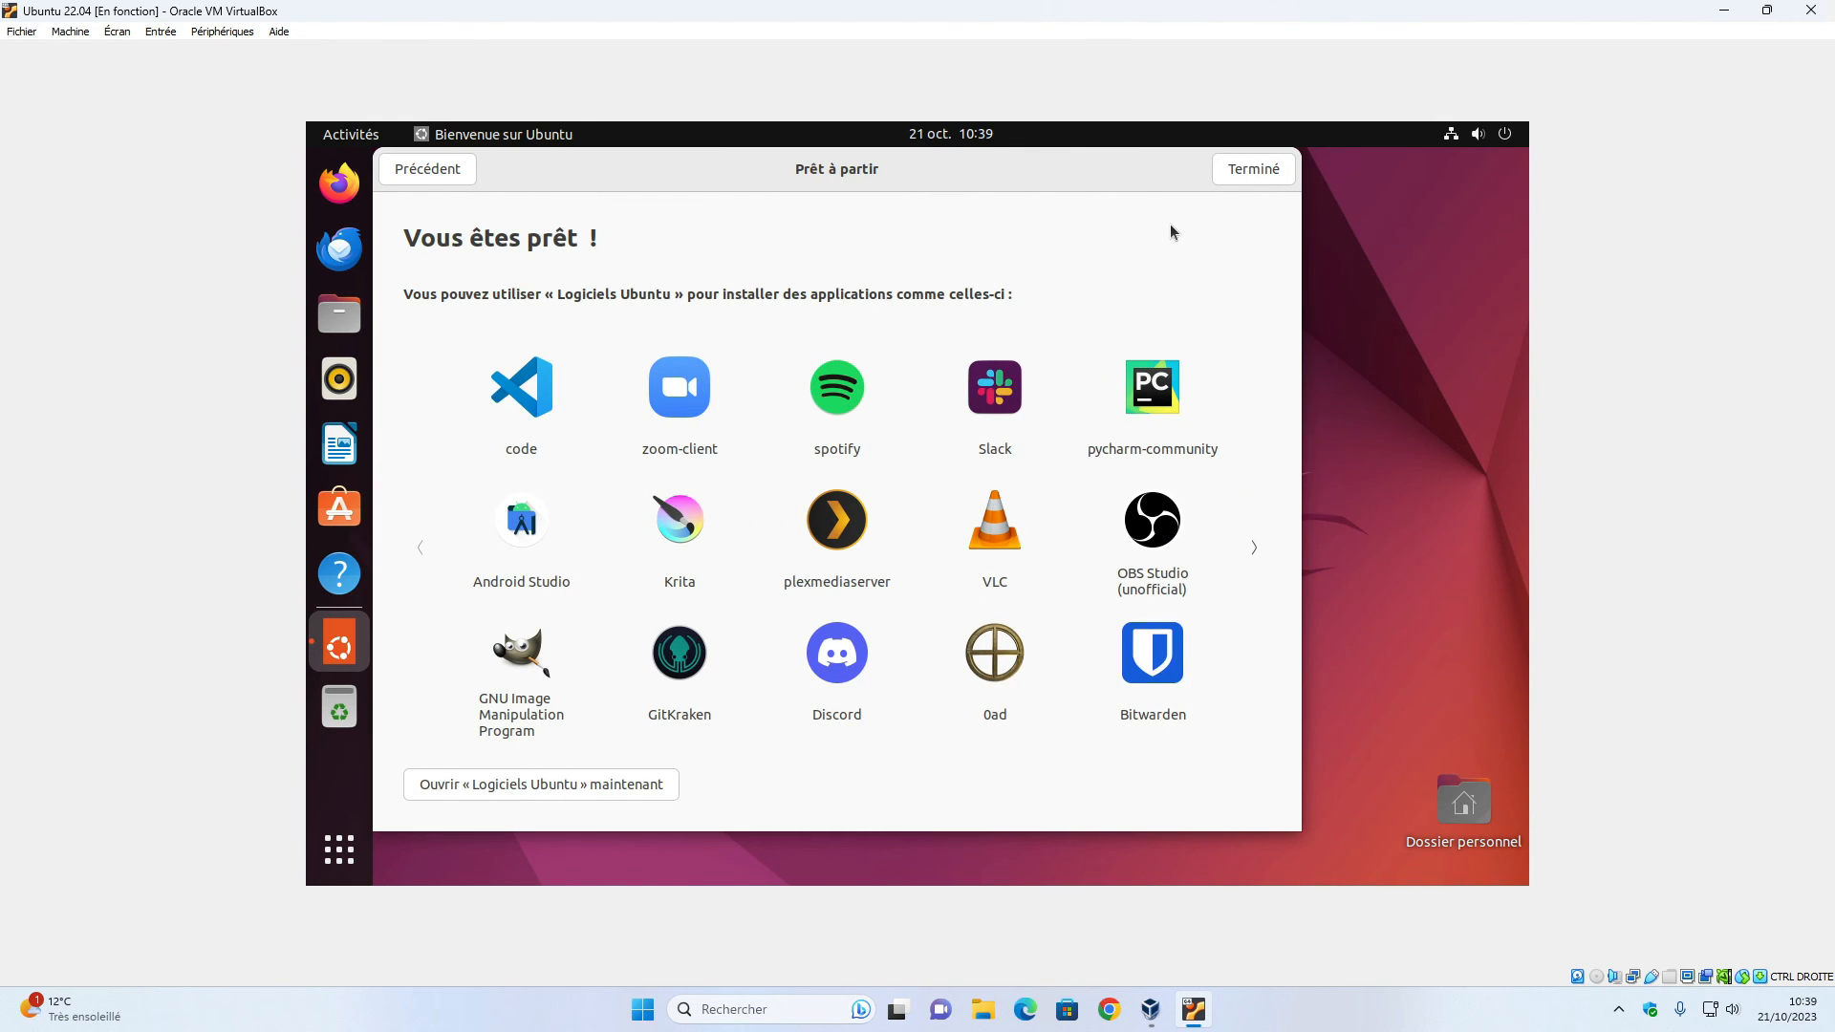
pyautogui.click(1253, 175)
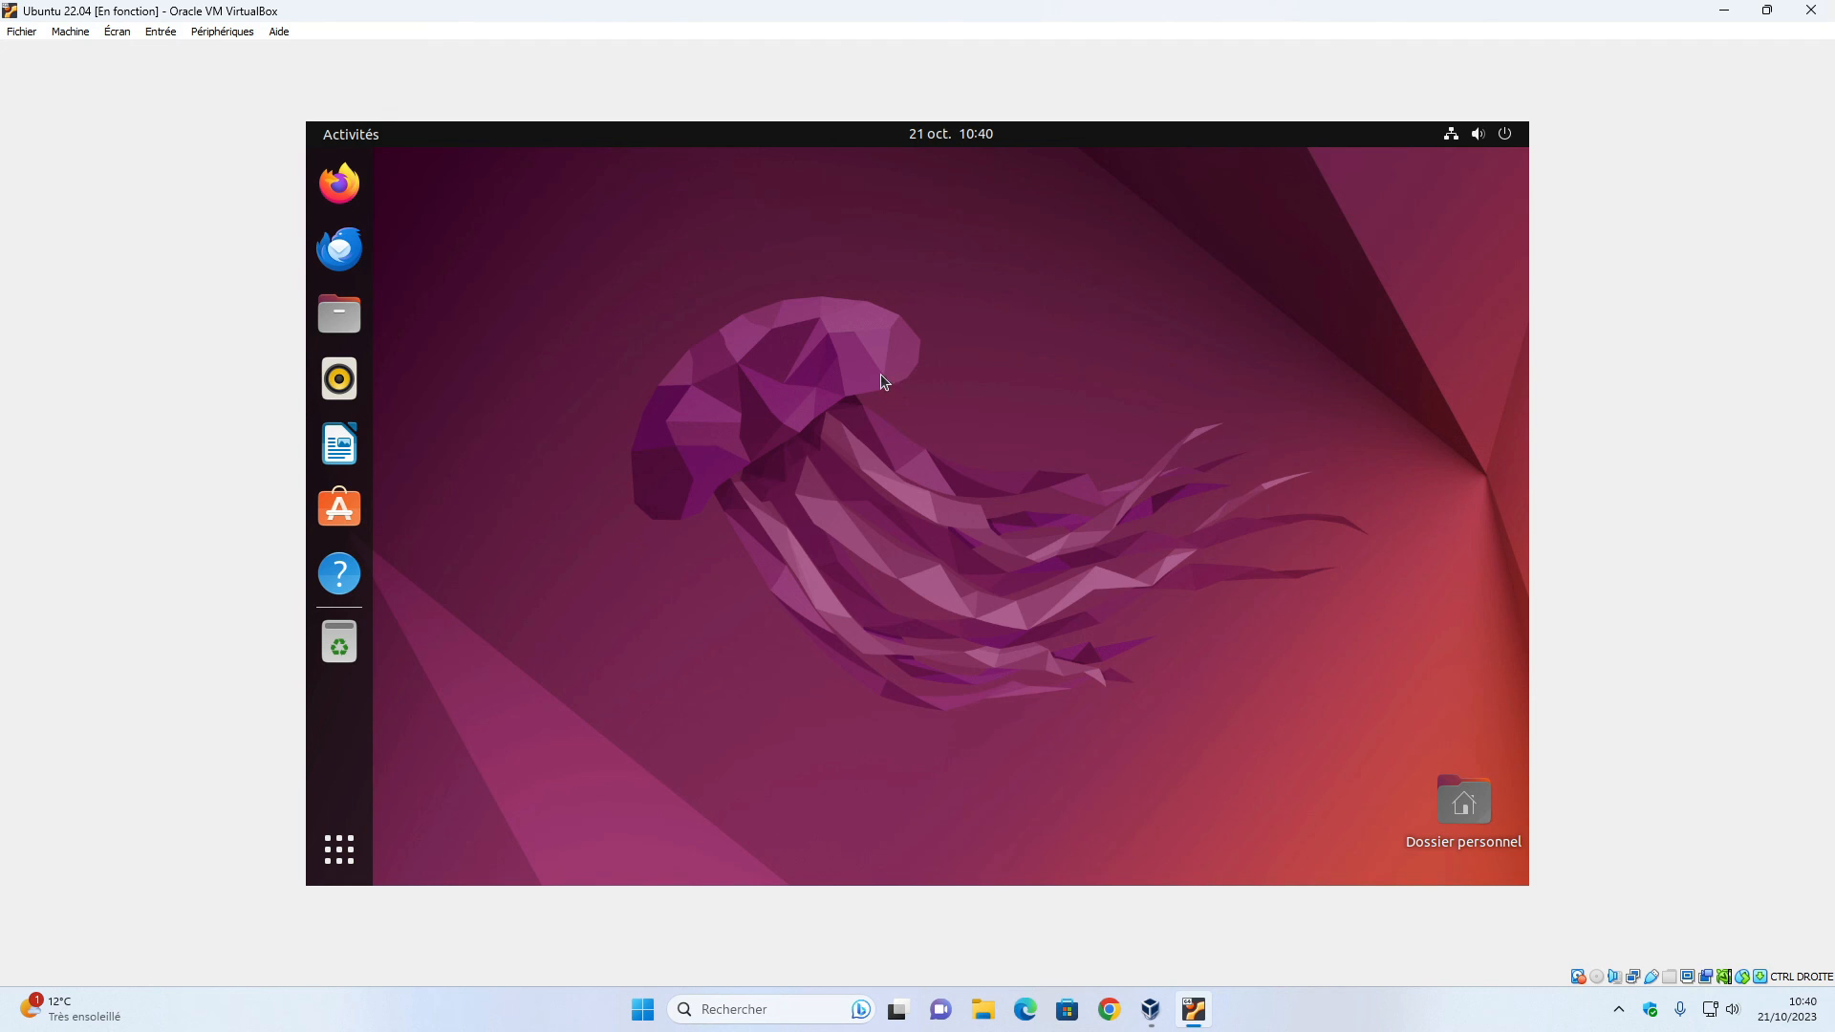
# Step: Check the system information on the À propos page of the Ubuntu settings, then close the settings
pyautogui.click(1478, 142)
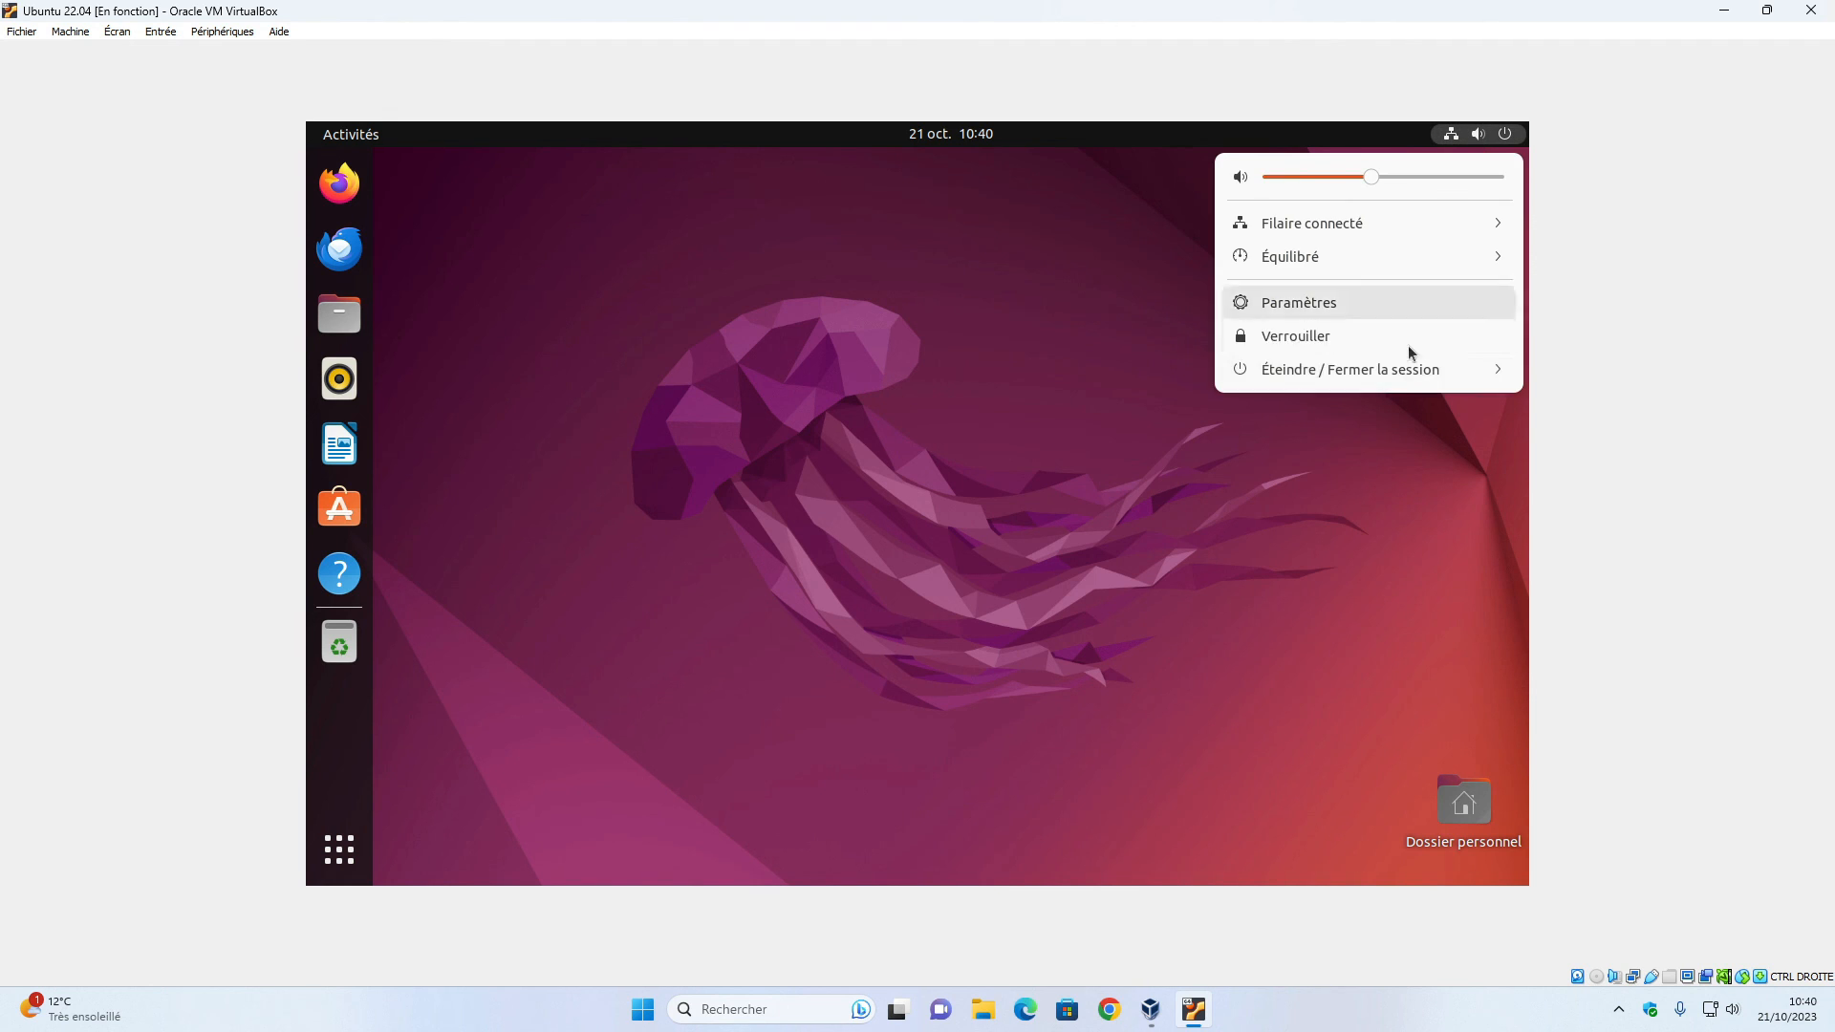
pyautogui.click(1384, 306)
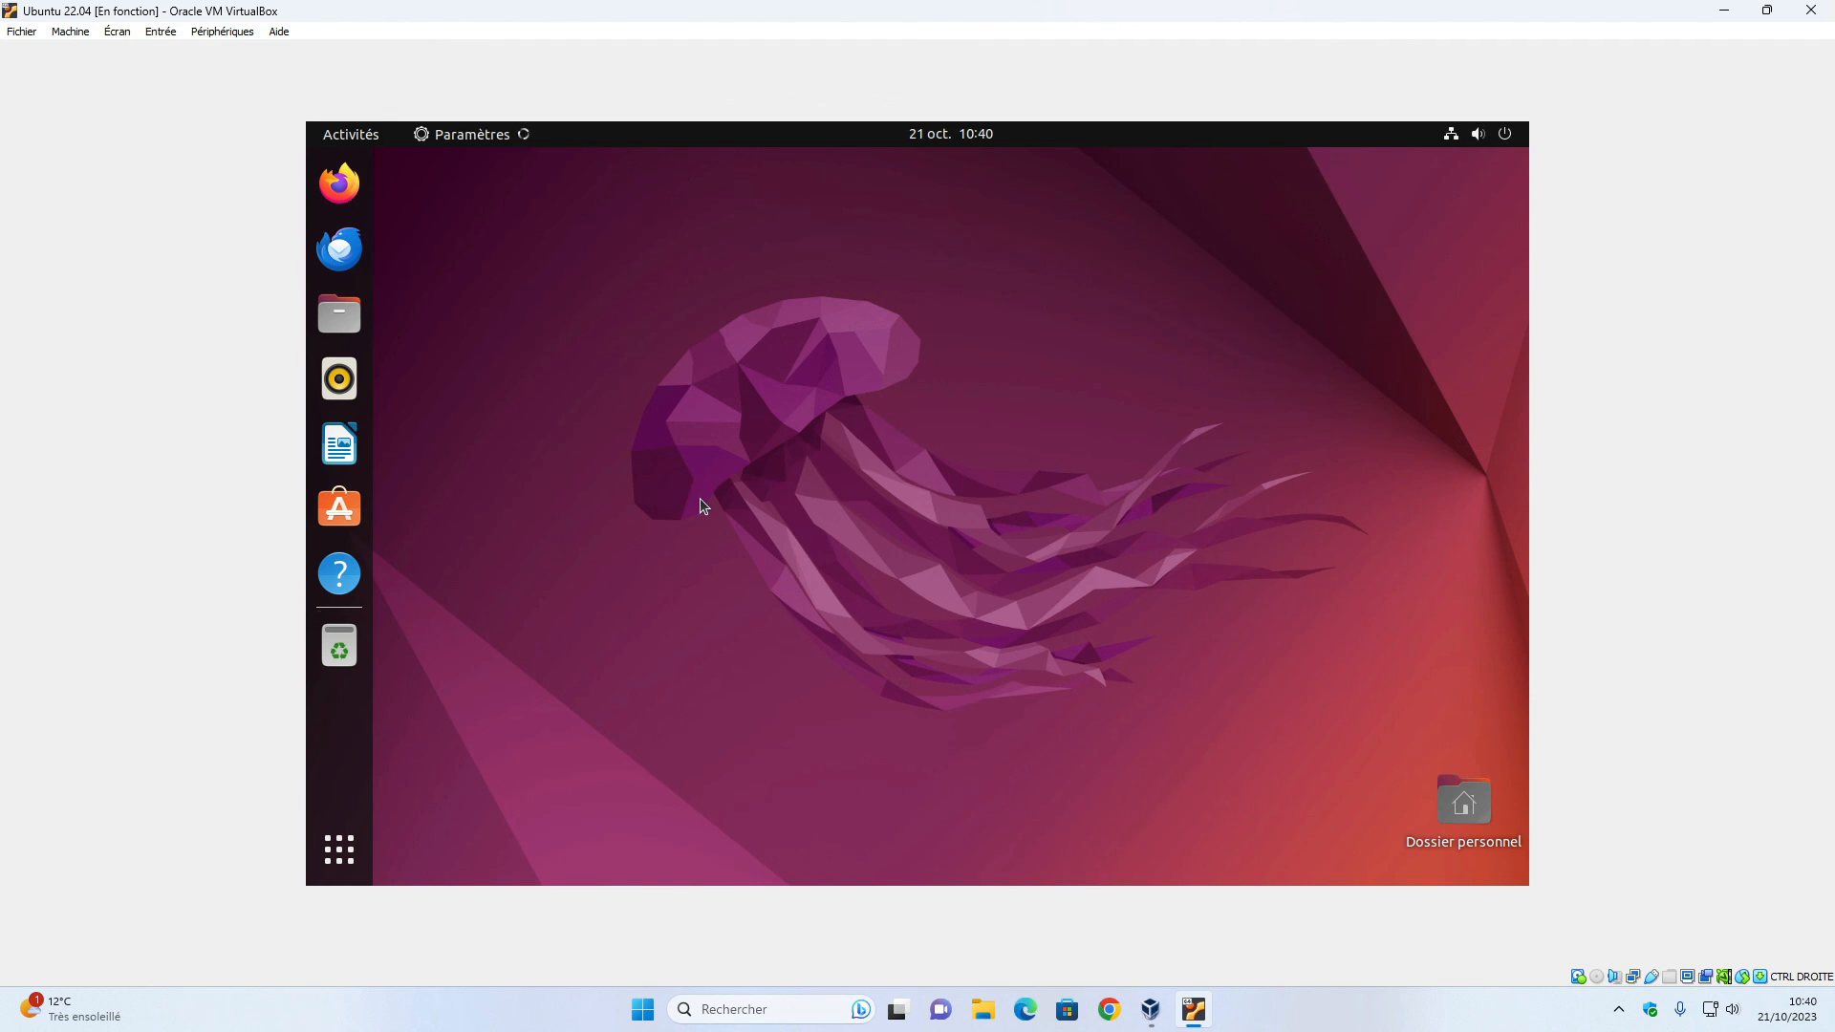
pyautogui.scroll(-5, 513, 478)
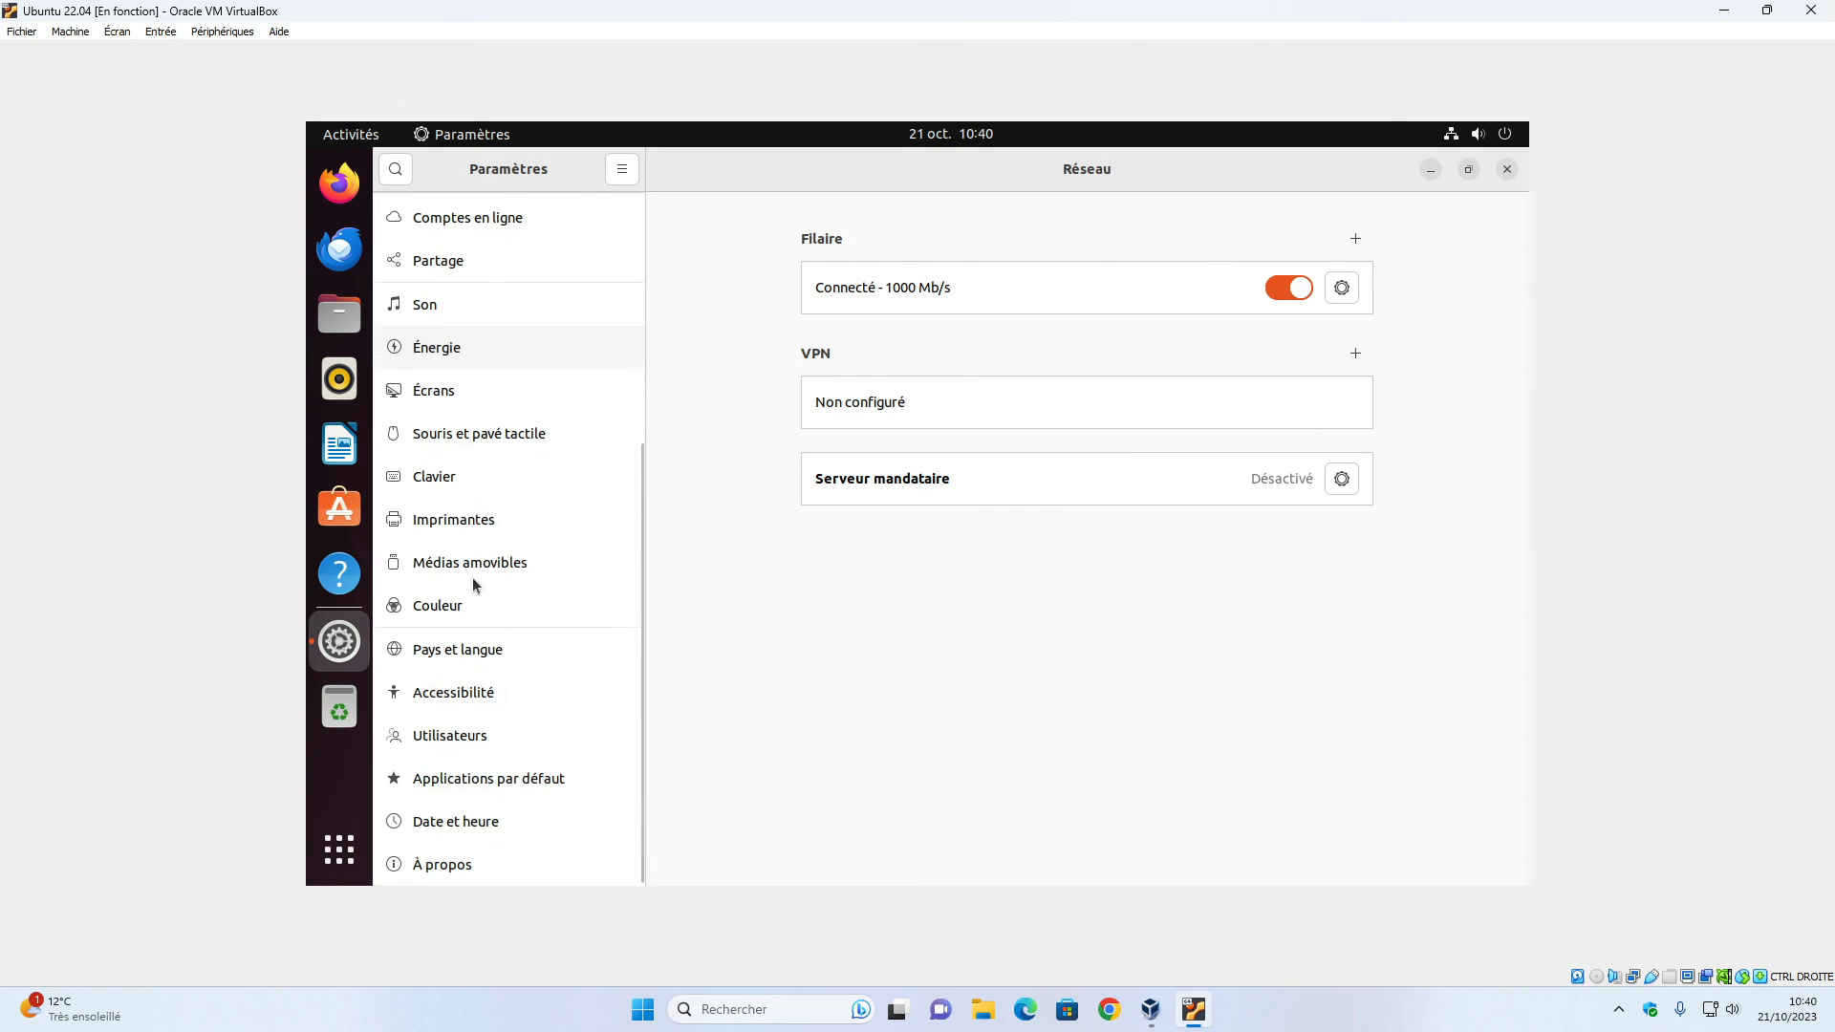
pyautogui.click(477, 874)
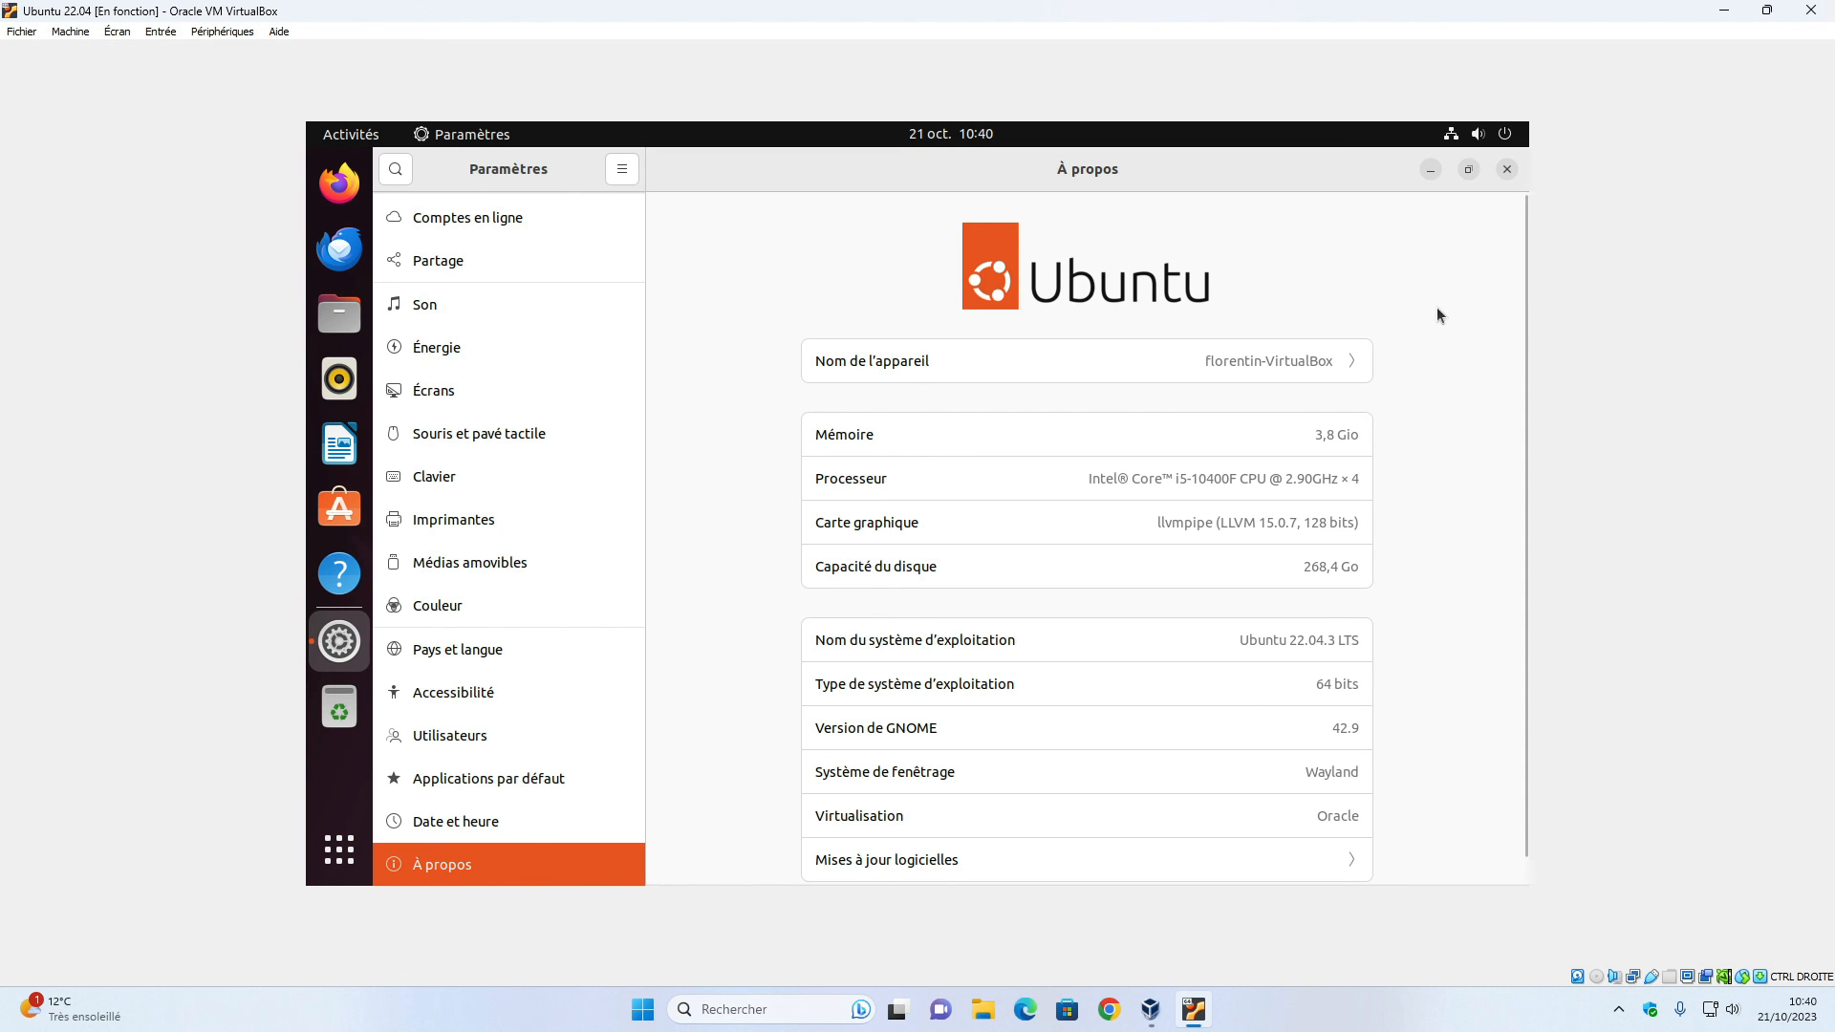
pyautogui.click(1507, 170)
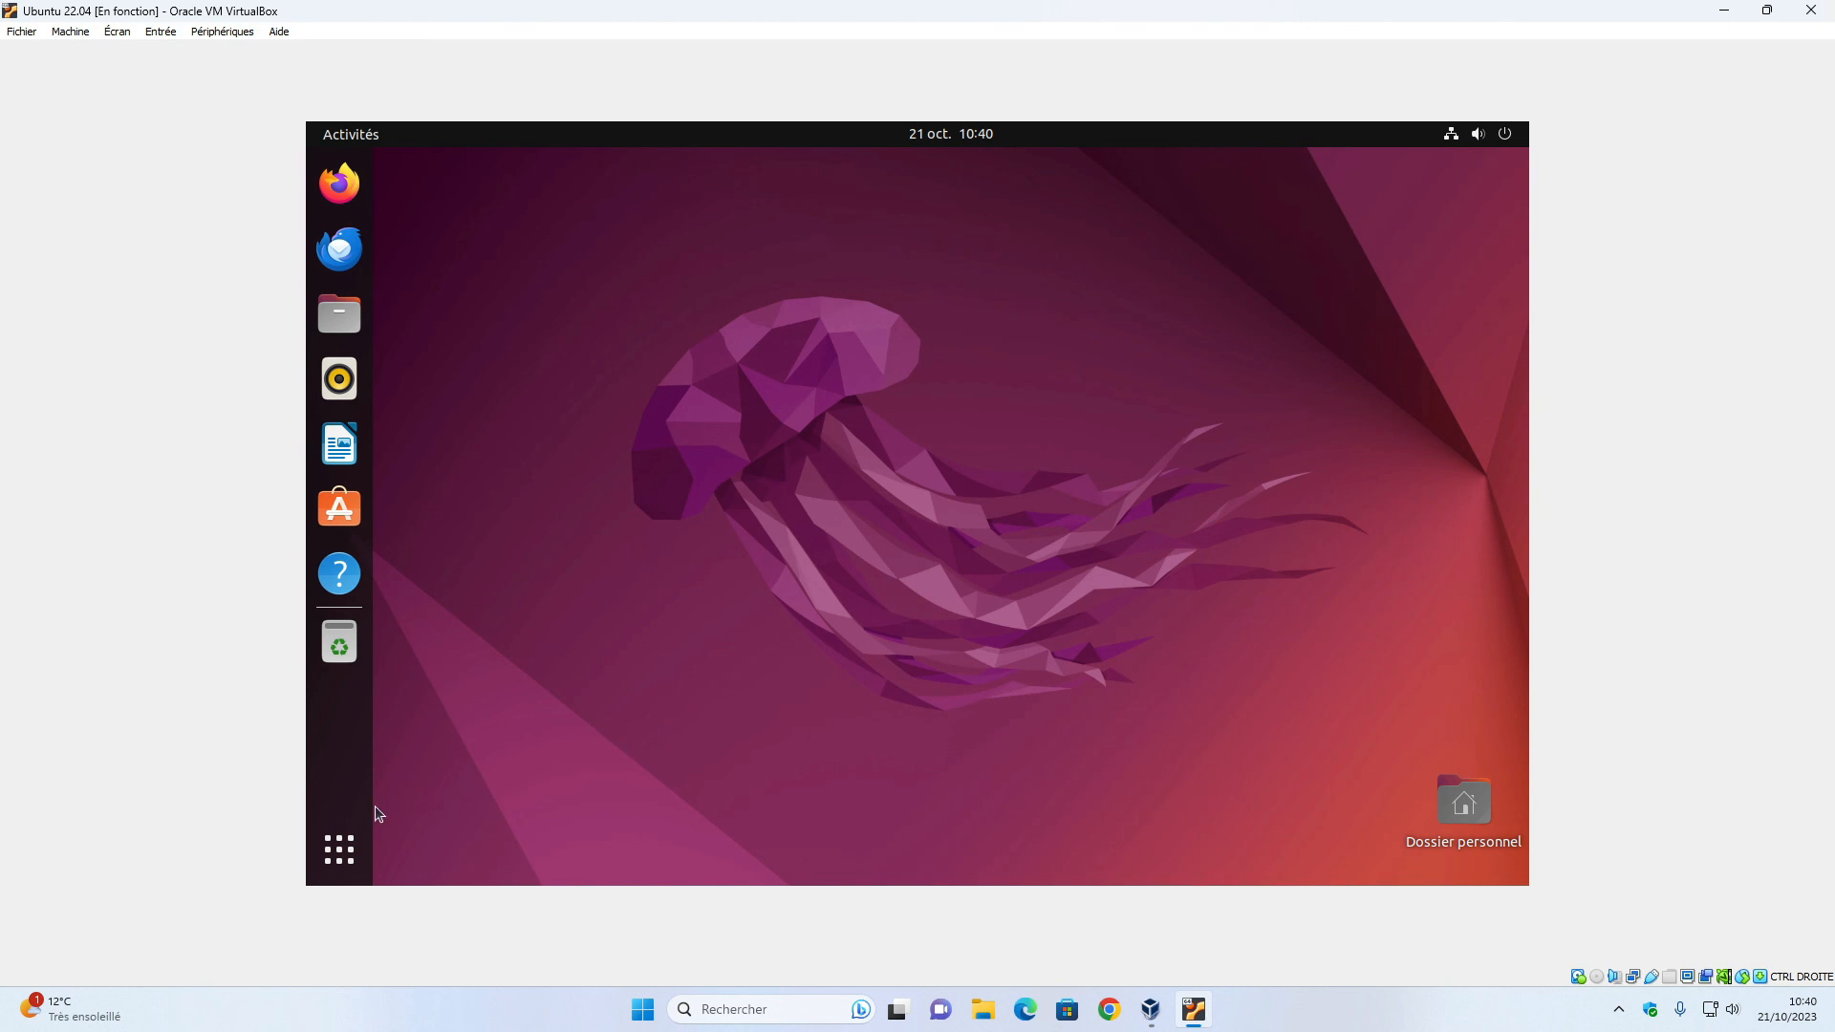
# Step: Examine the root and /home file systems in the System Monitor, minimizing the update prompt after expanding its details
pyautogui.click(339, 849)
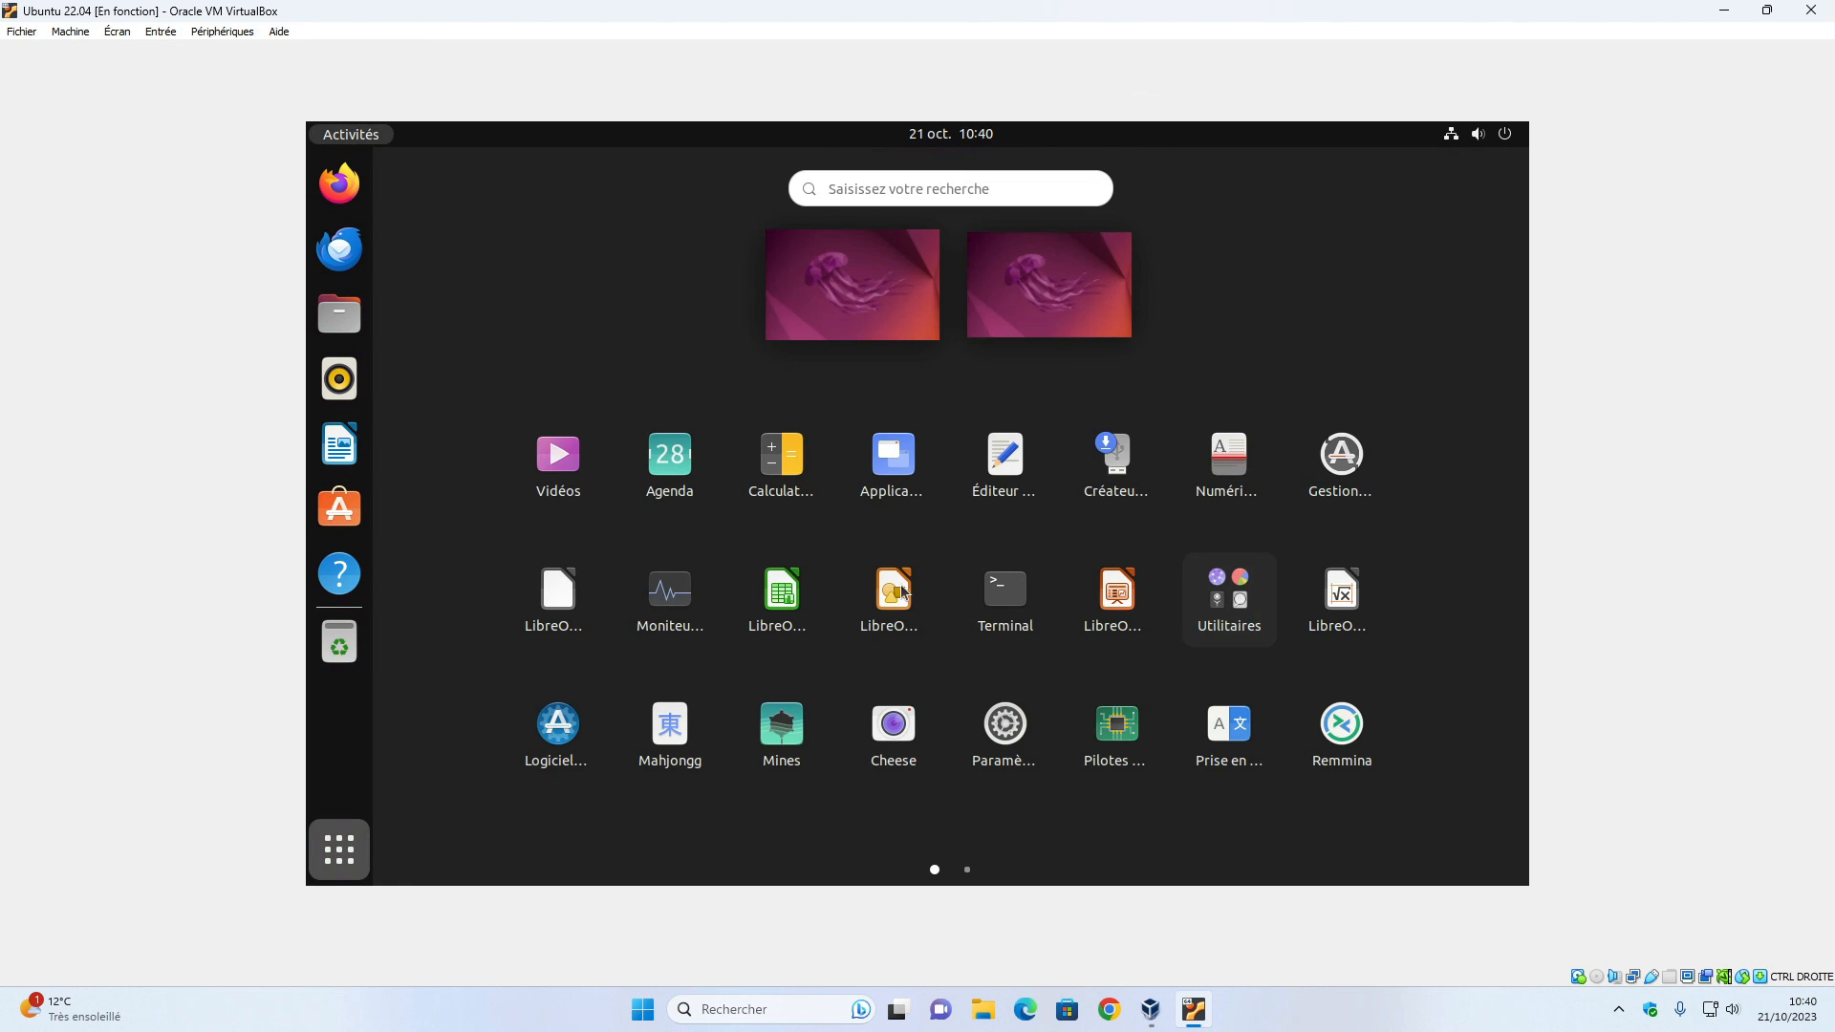
pyautogui.click(669, 598)
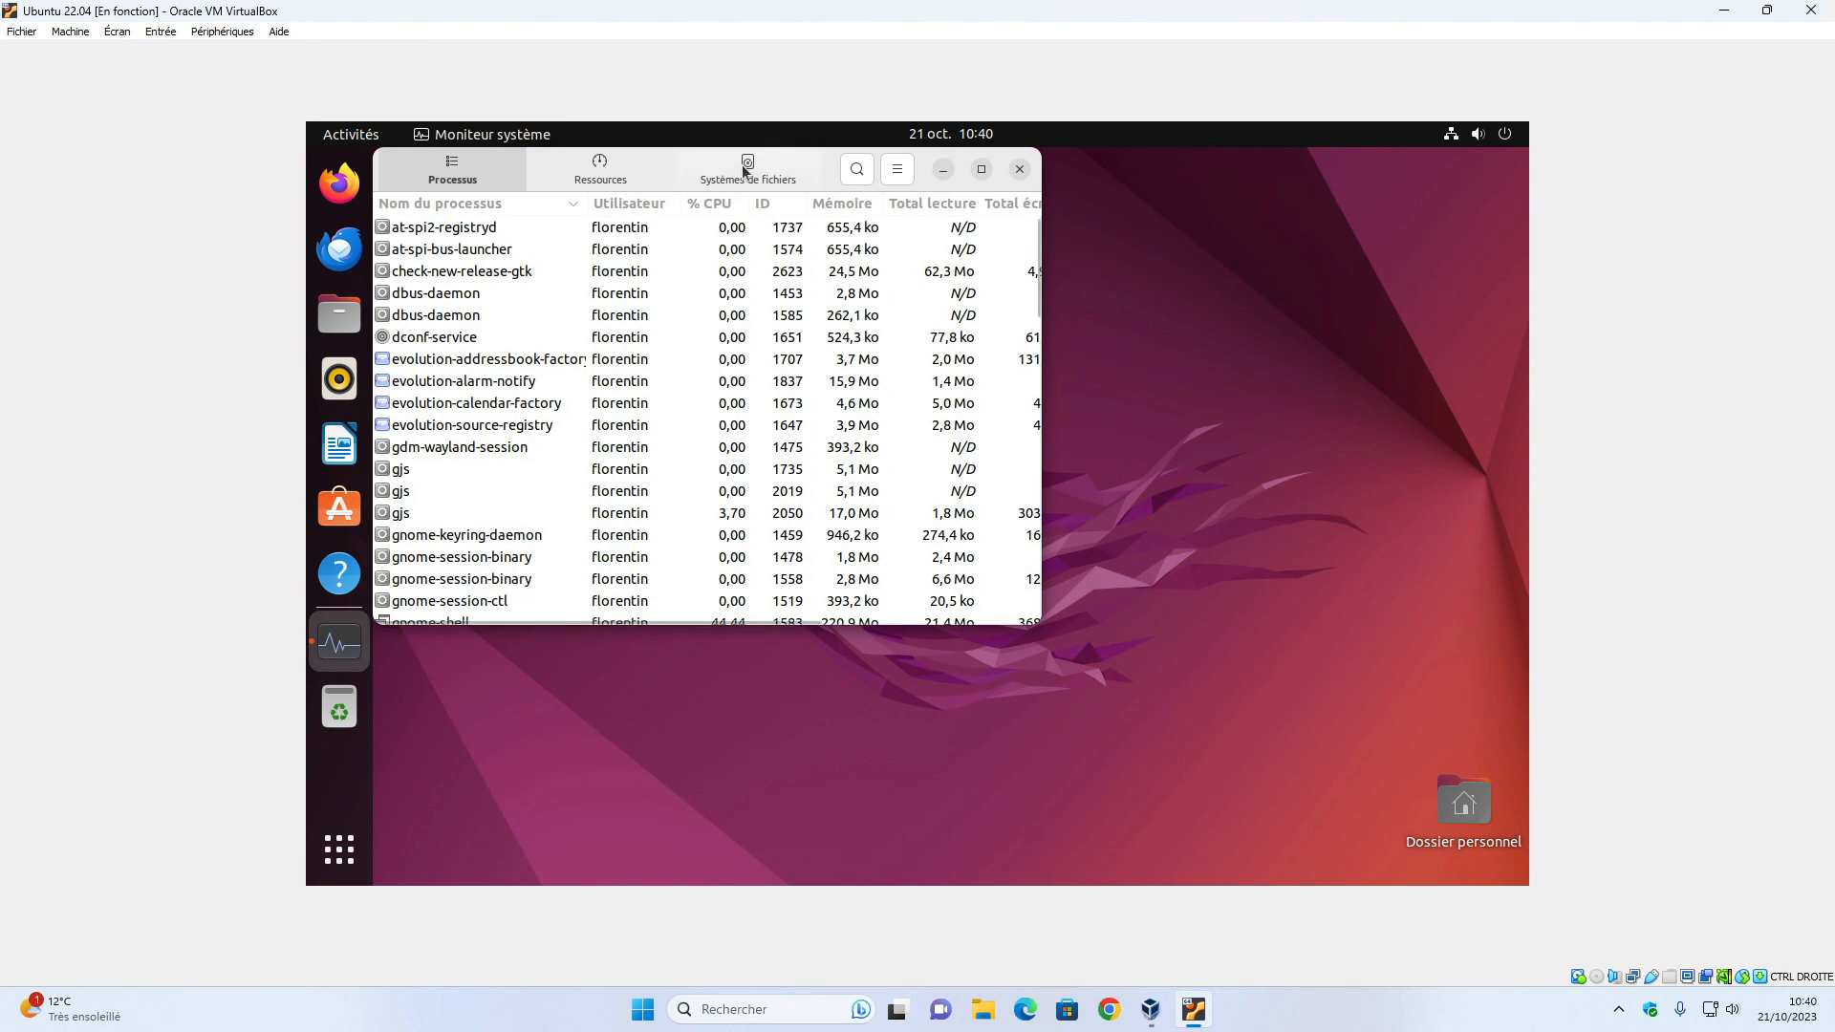
pyautogui.click(745, 170)
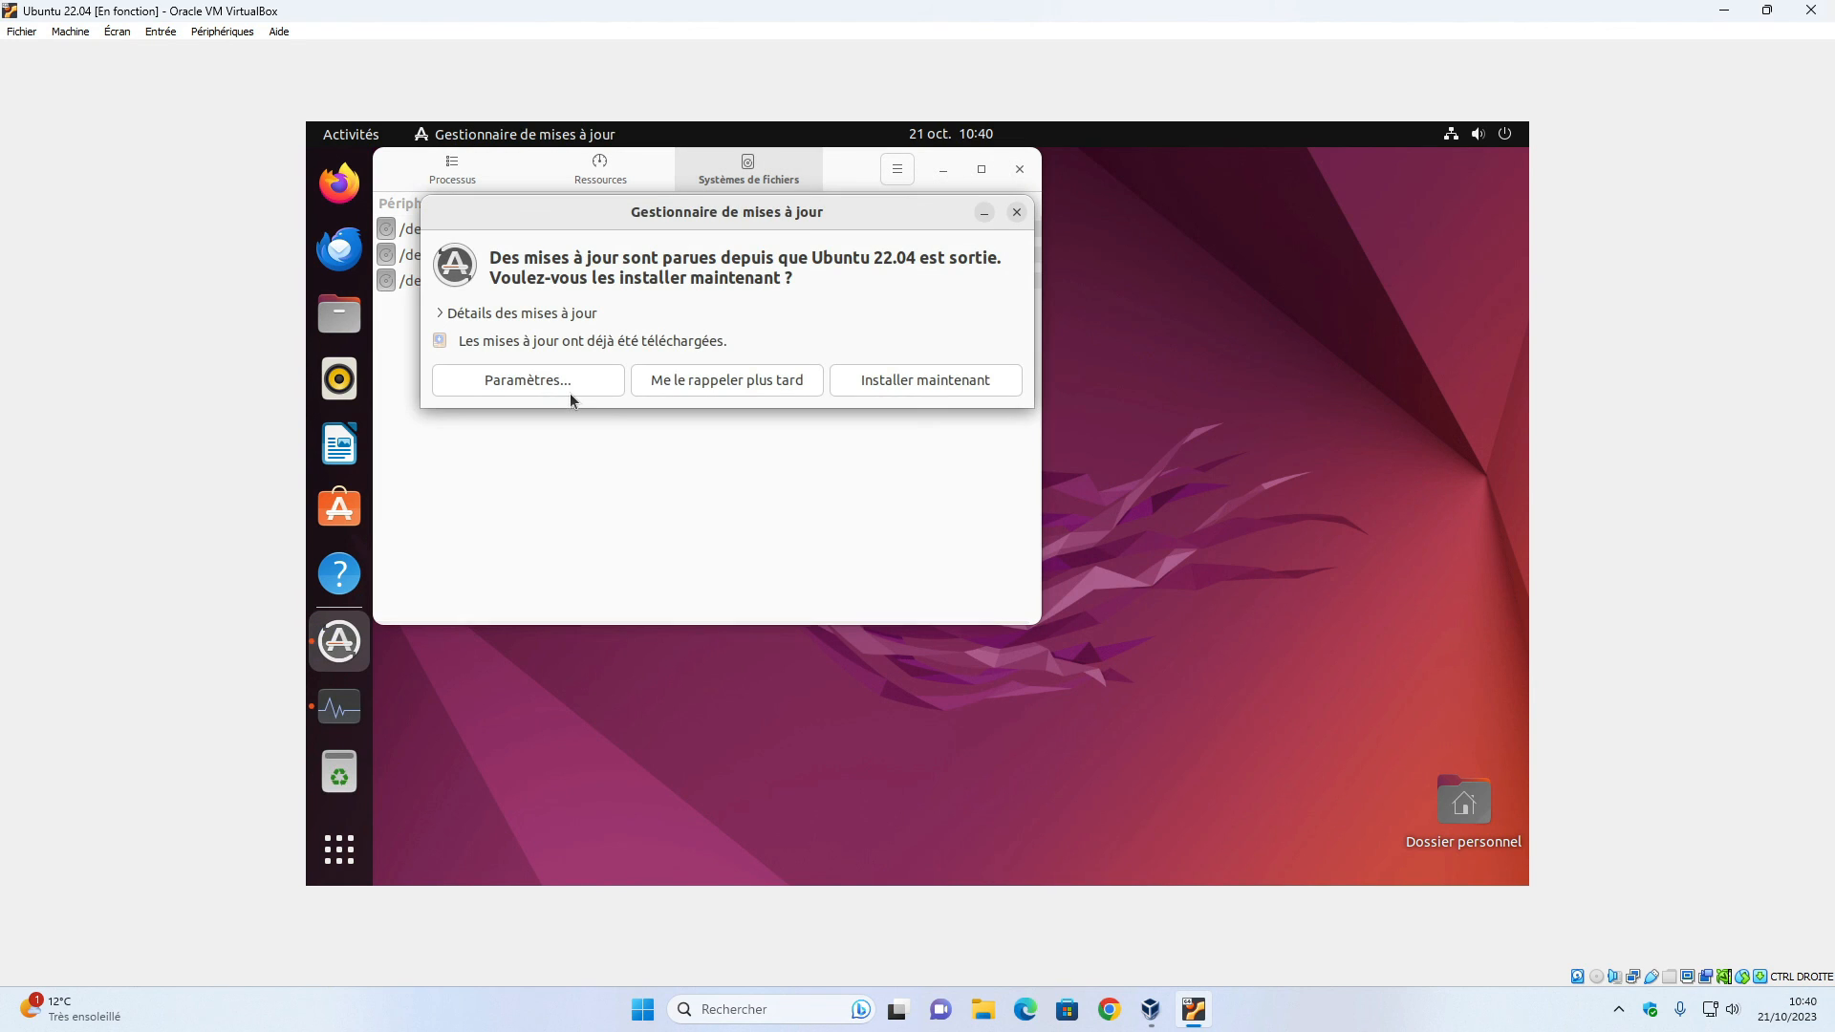
pyautogui.click(552, 316)
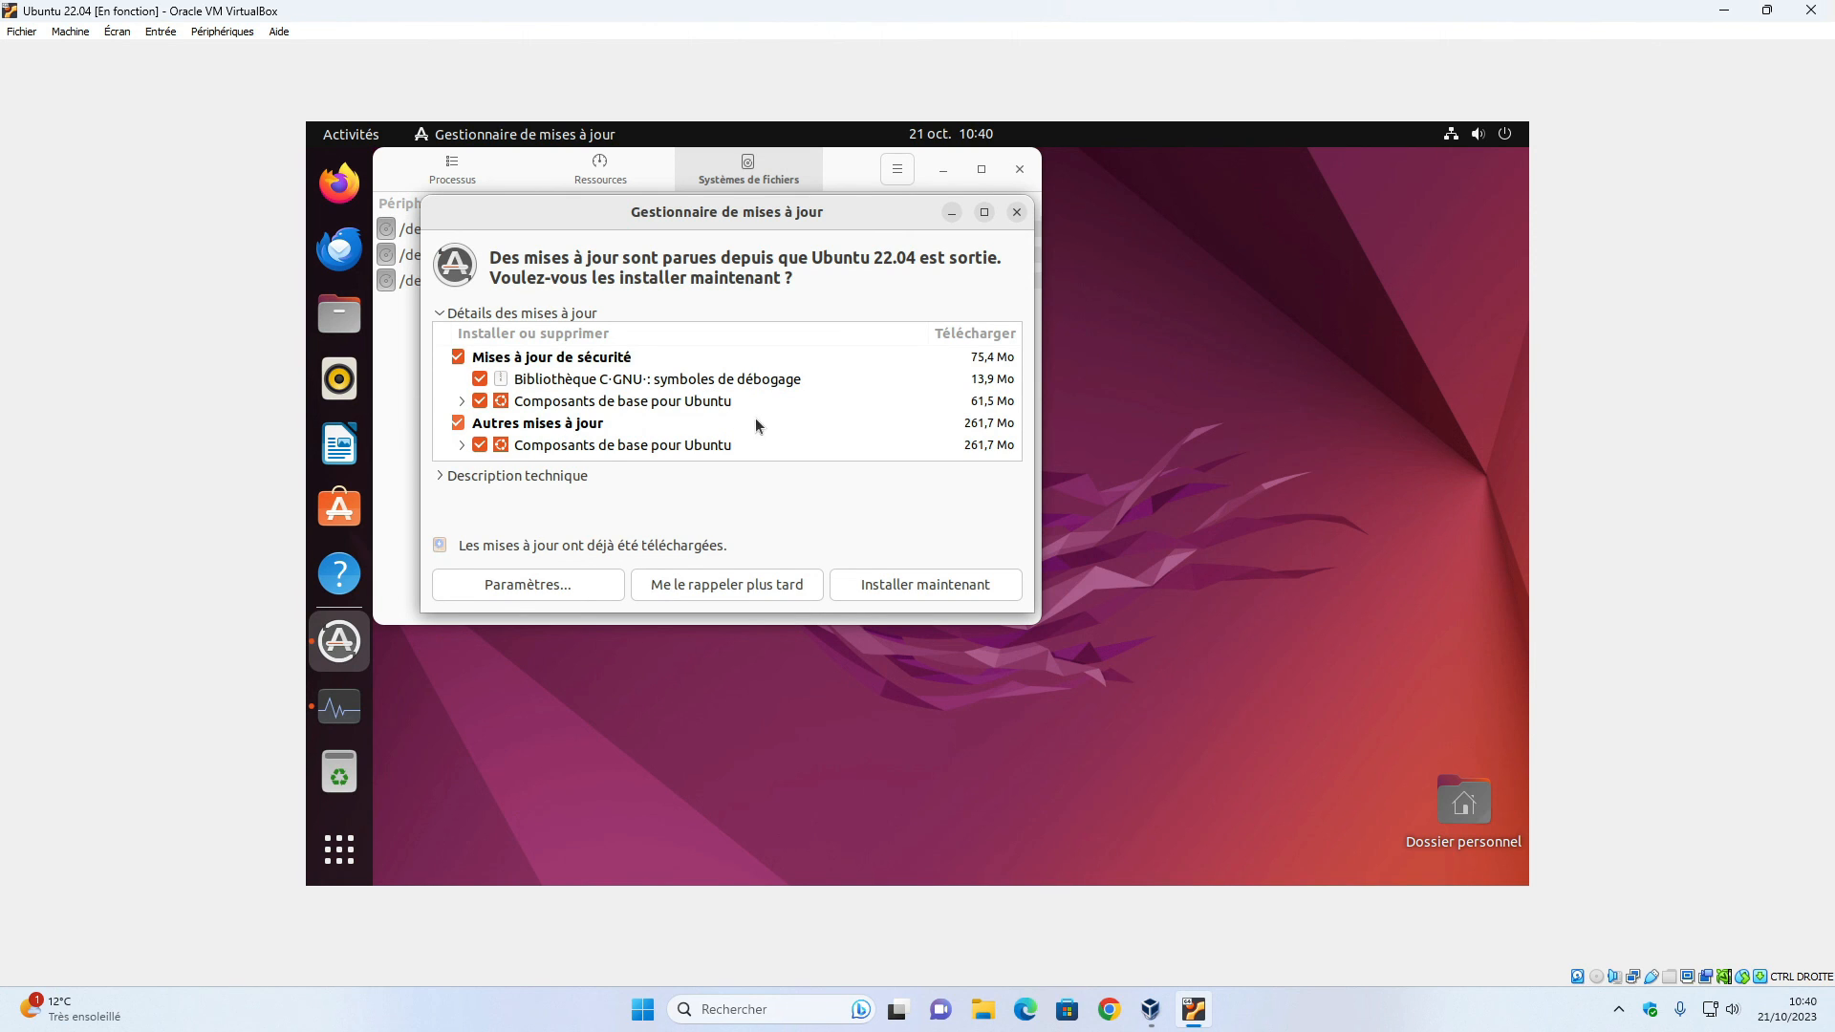
pyautogui.click(952, 214)
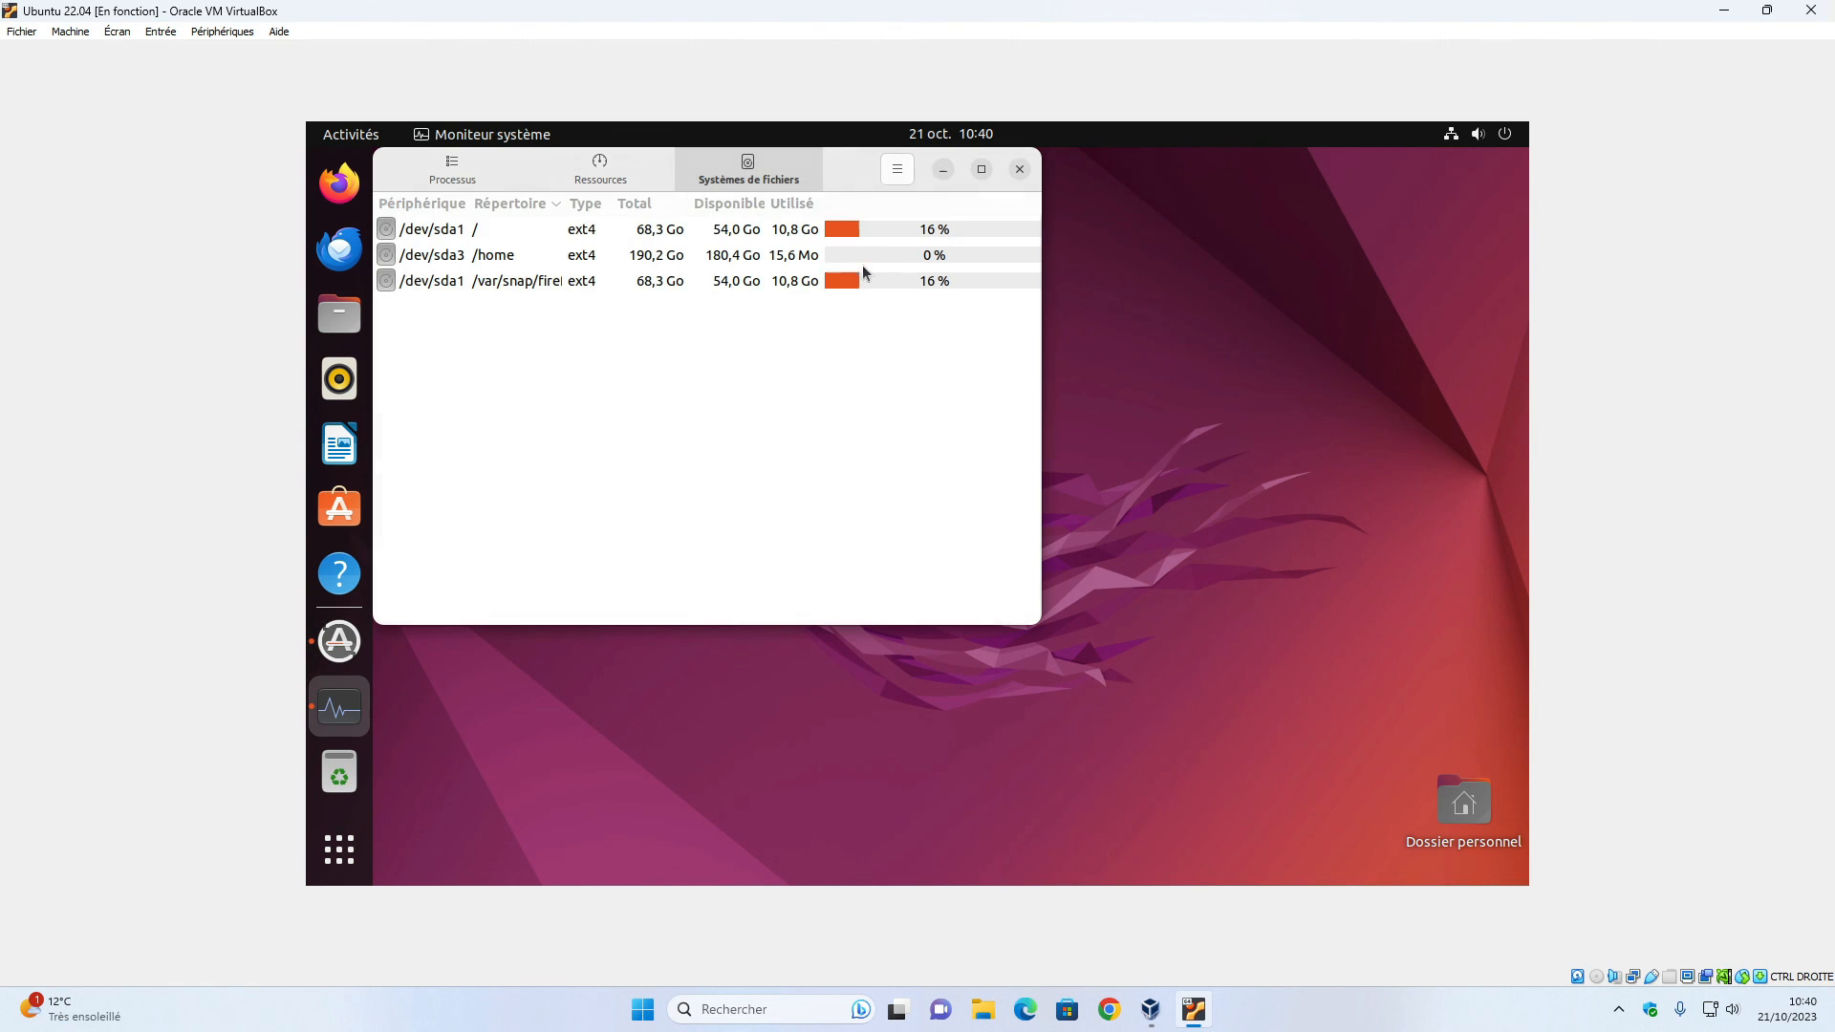
pyautogui.click(979, 171)
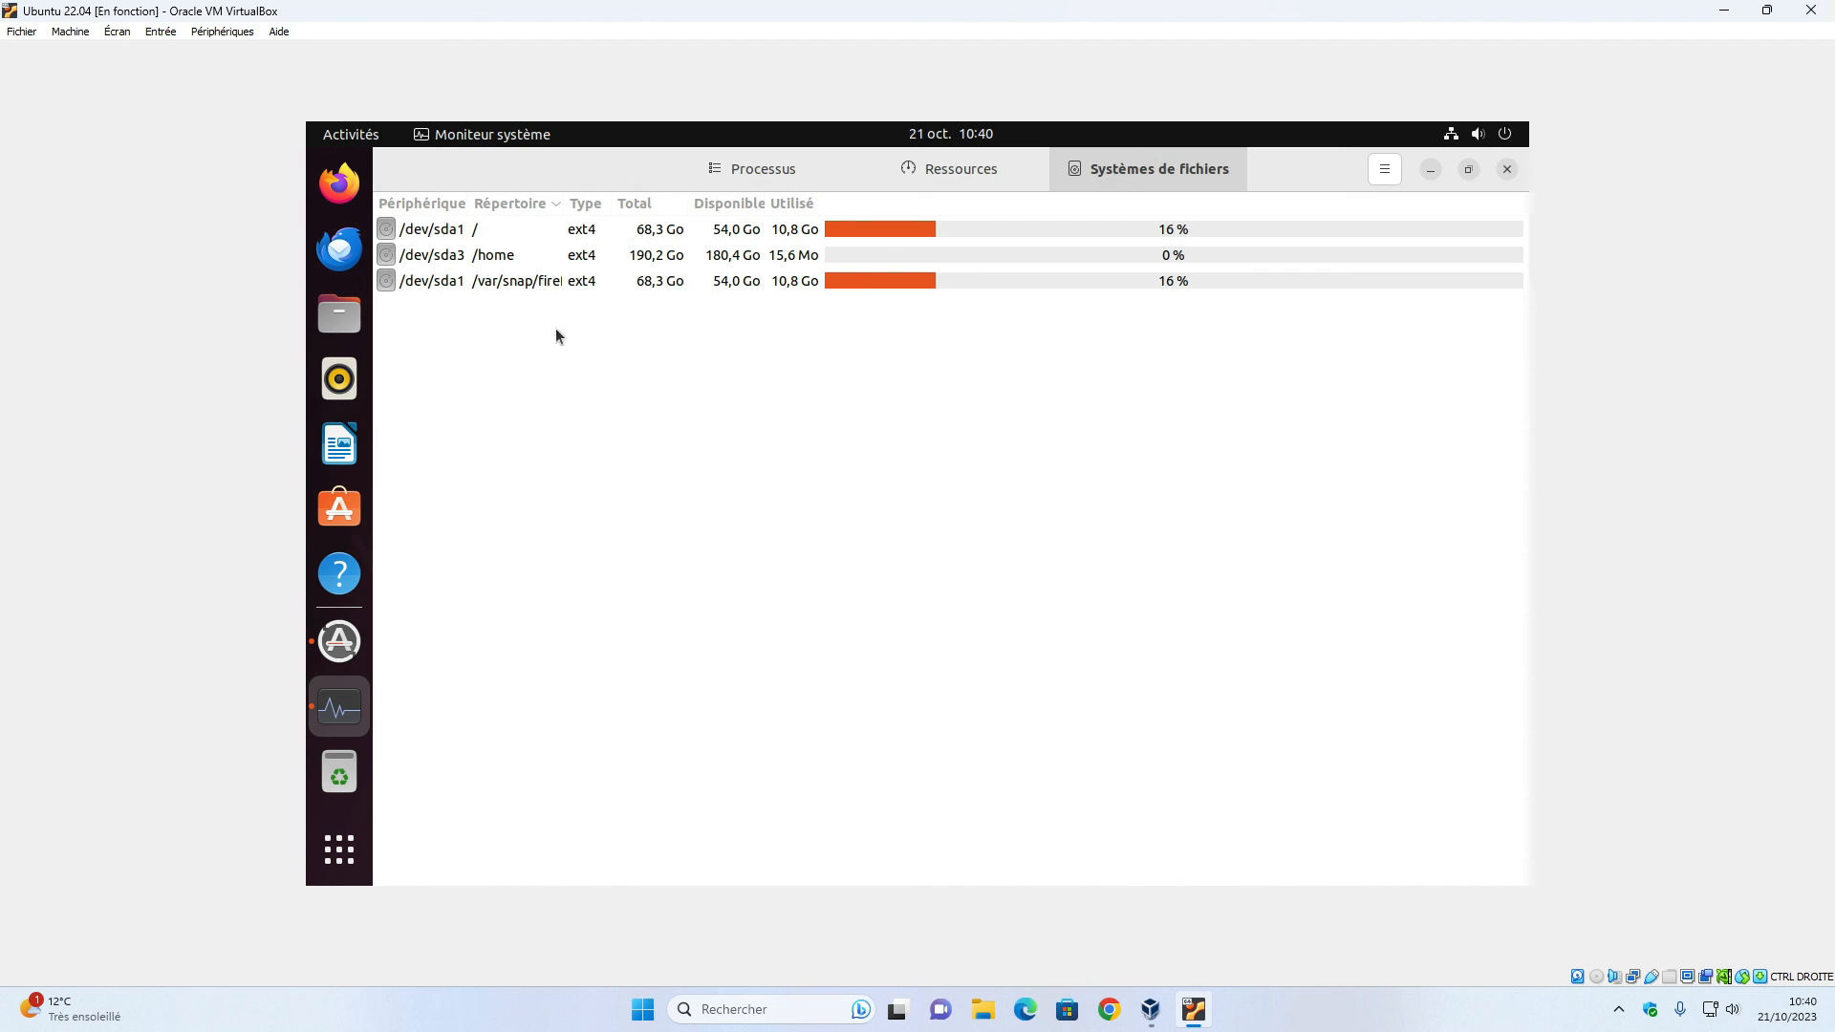
pyautogui.click(526, 246)
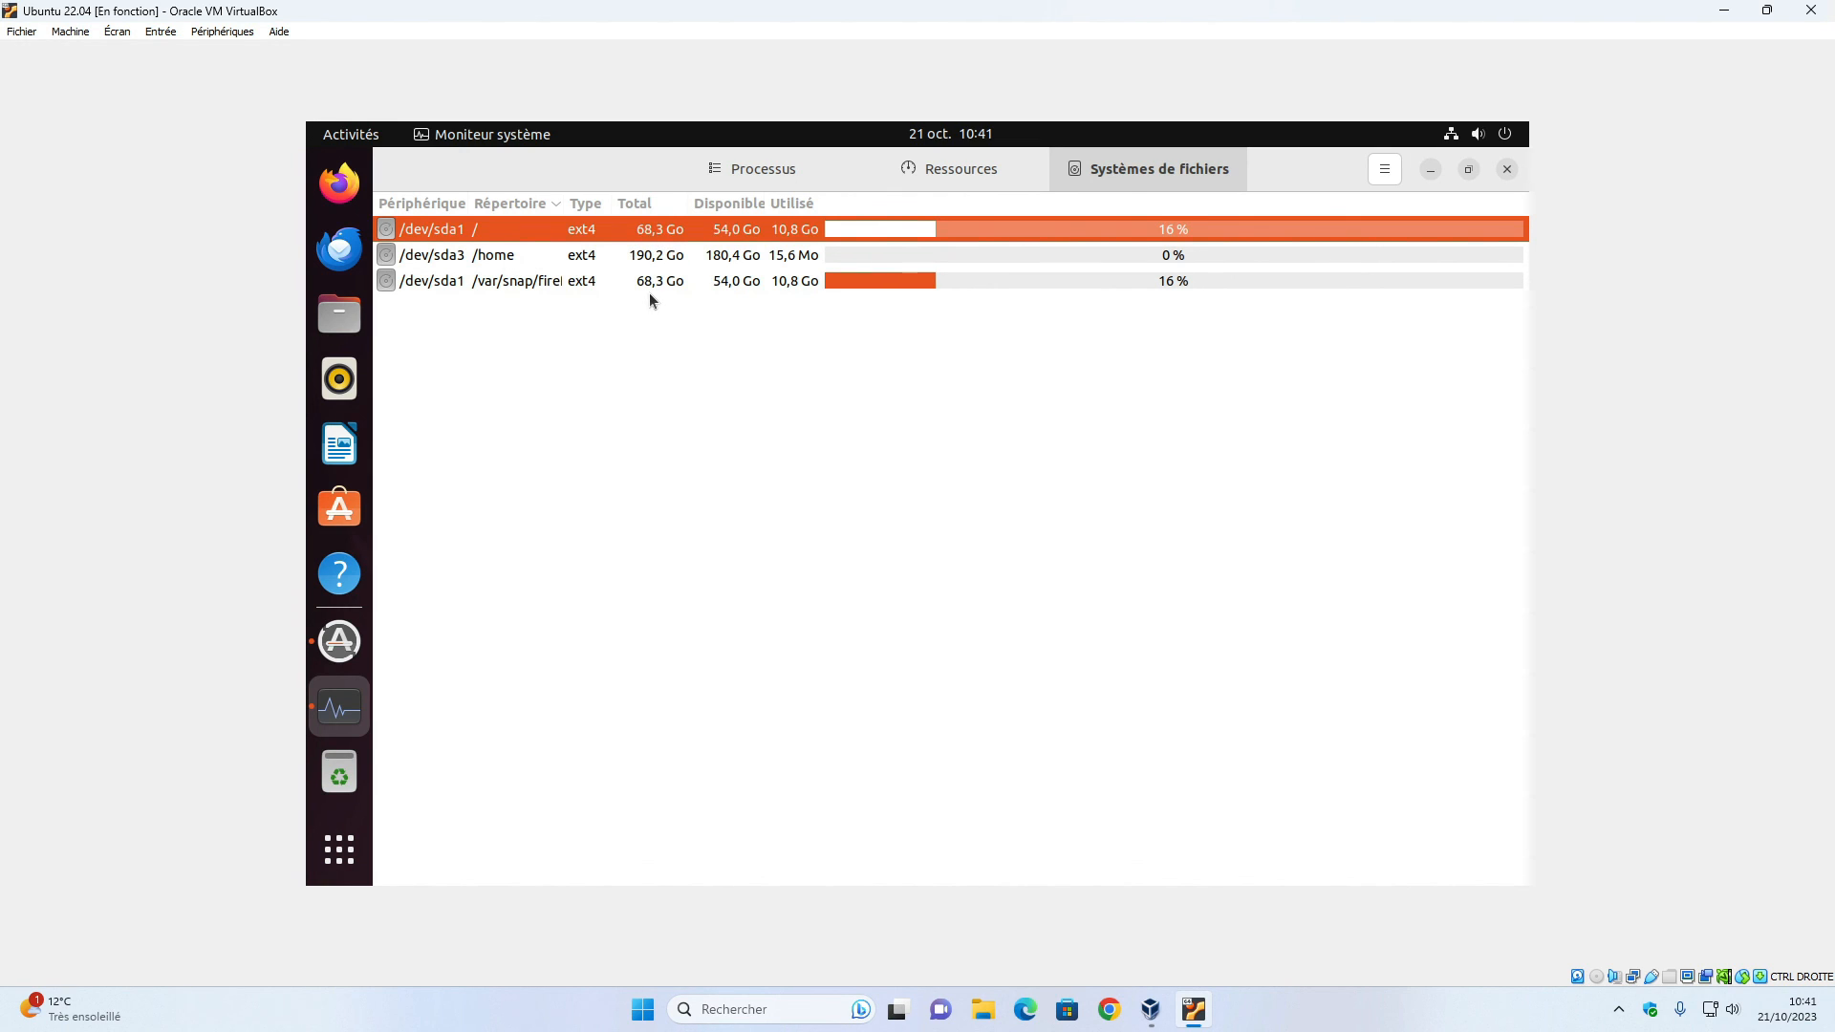
pyautogui.click(643, 264)
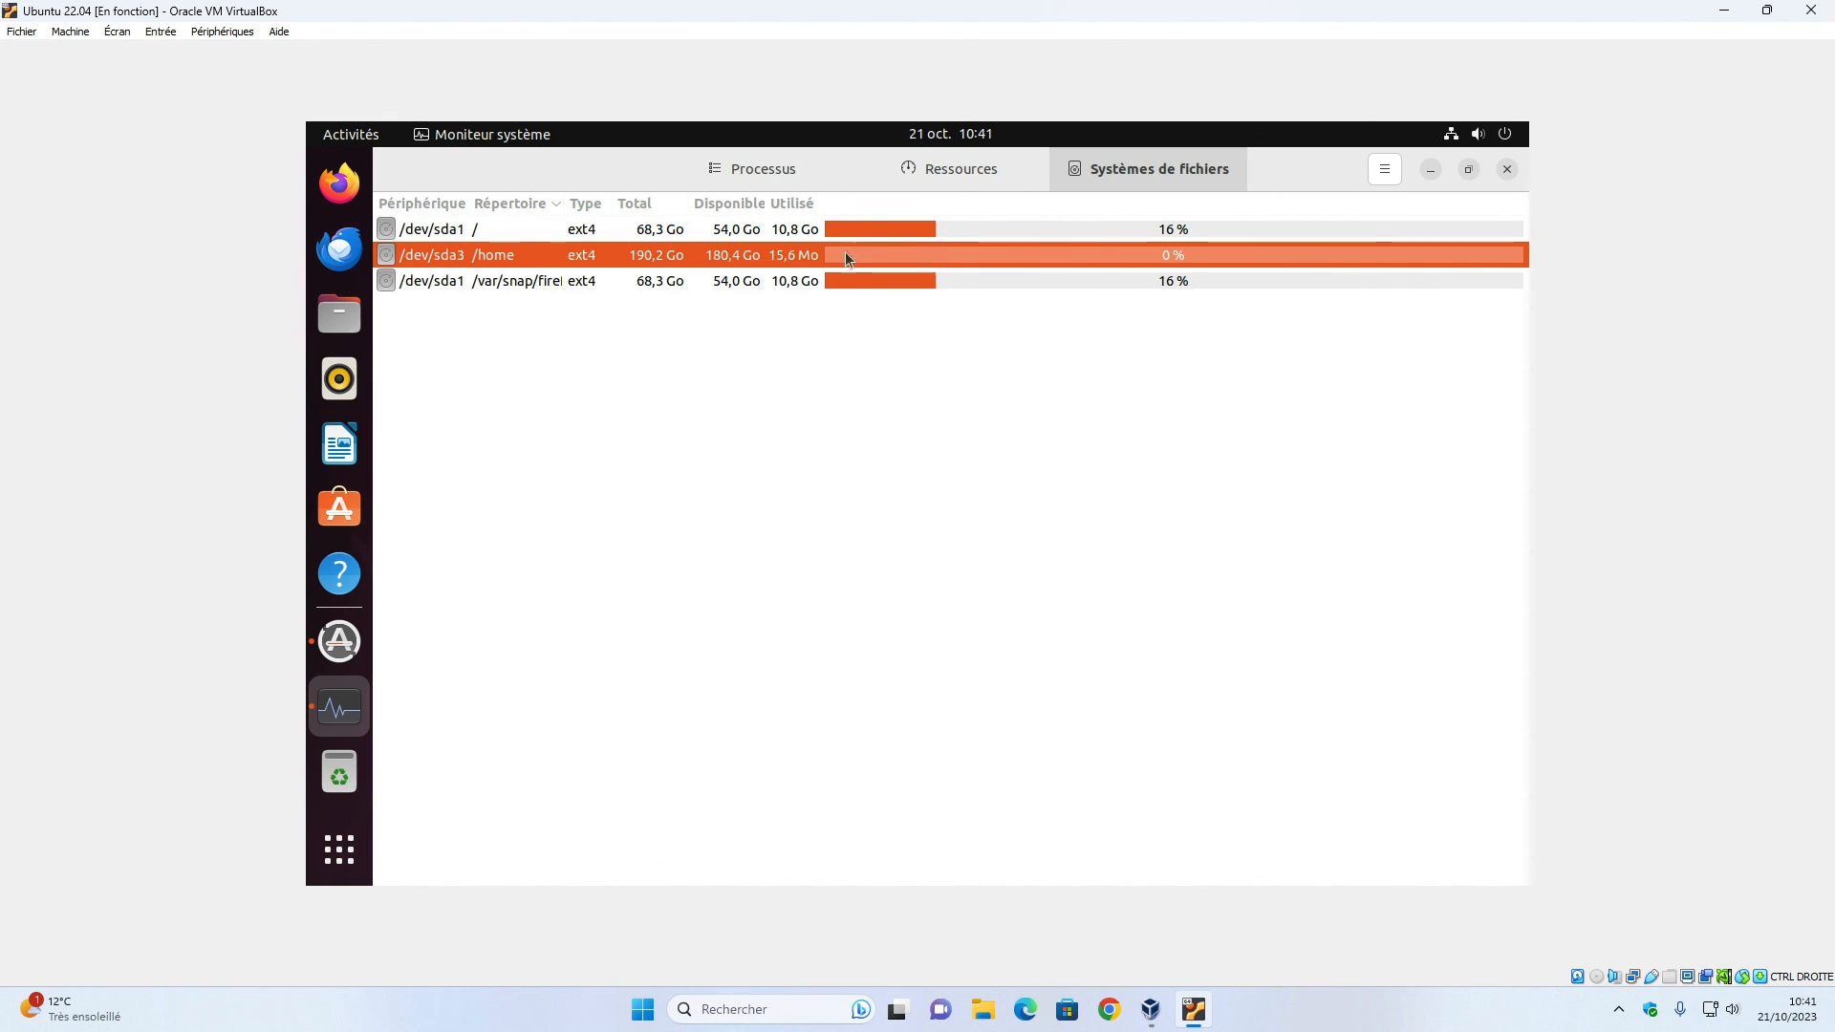
pyautogui.click(794, 233)
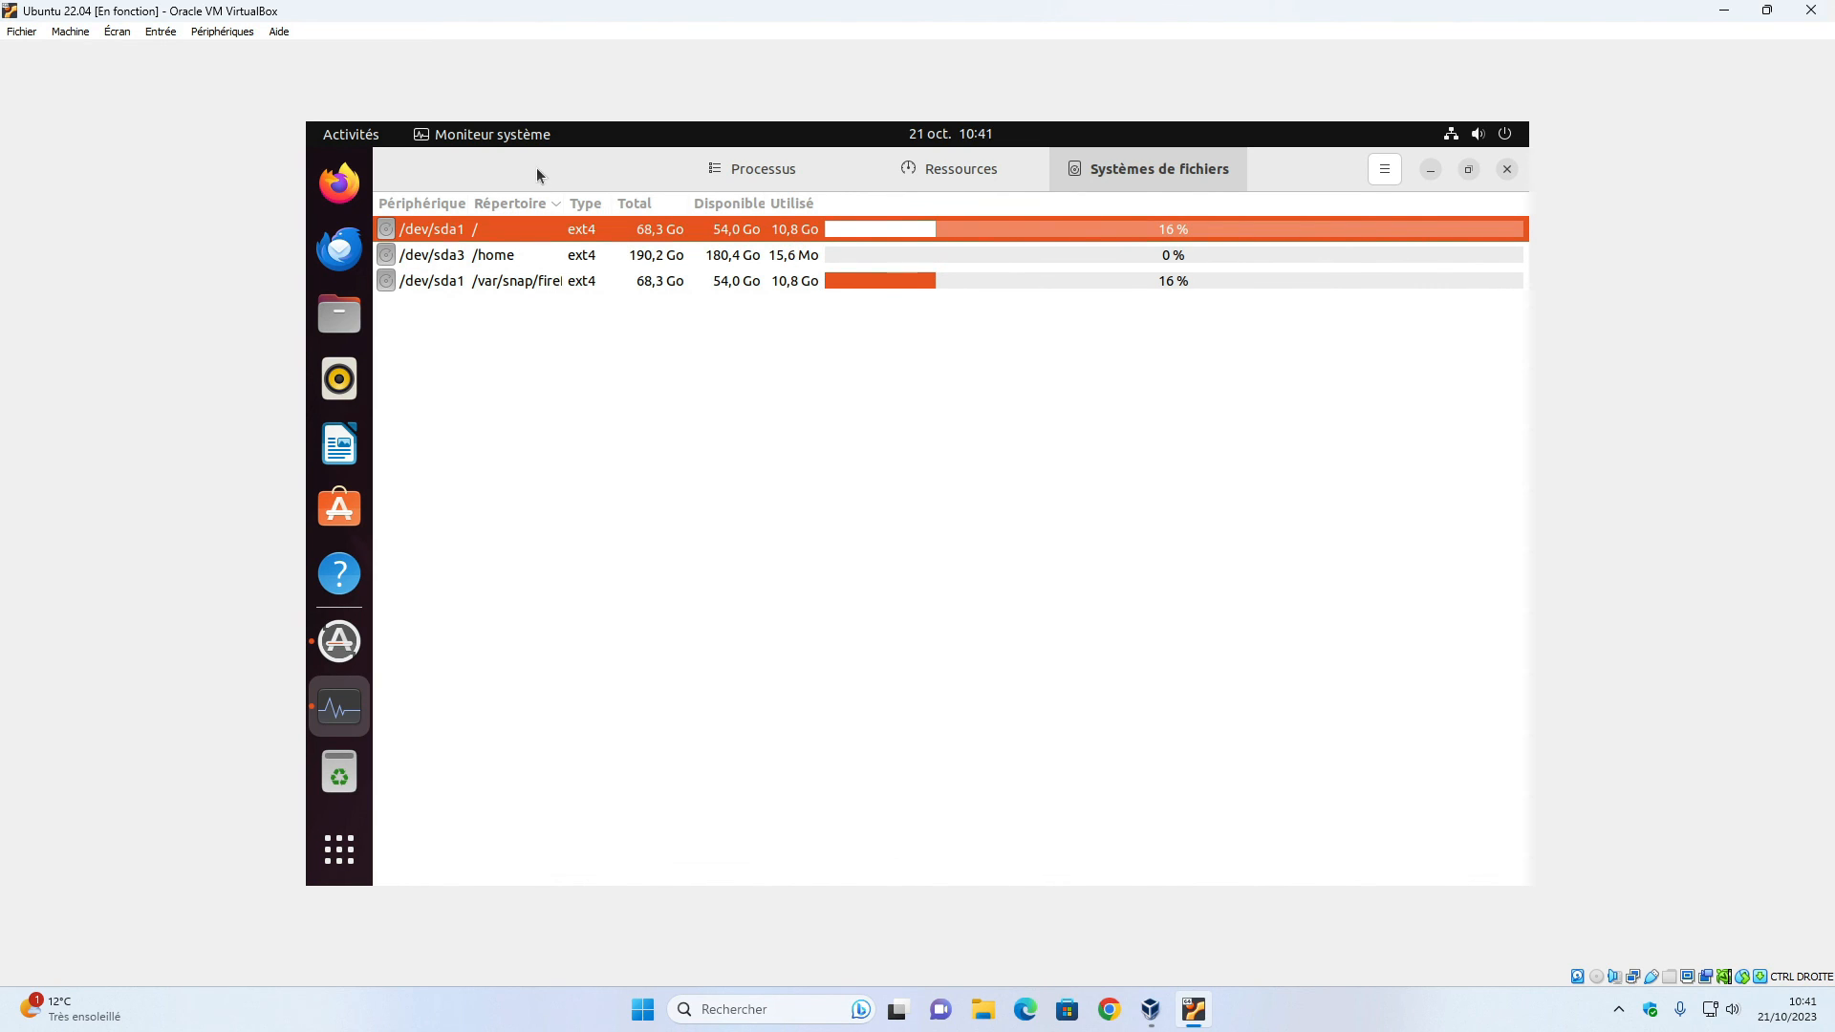
# Step: Check the CPU, memory and swap usage in the System Monitor's resources view, then close it
pyautogui.click(952, 176)
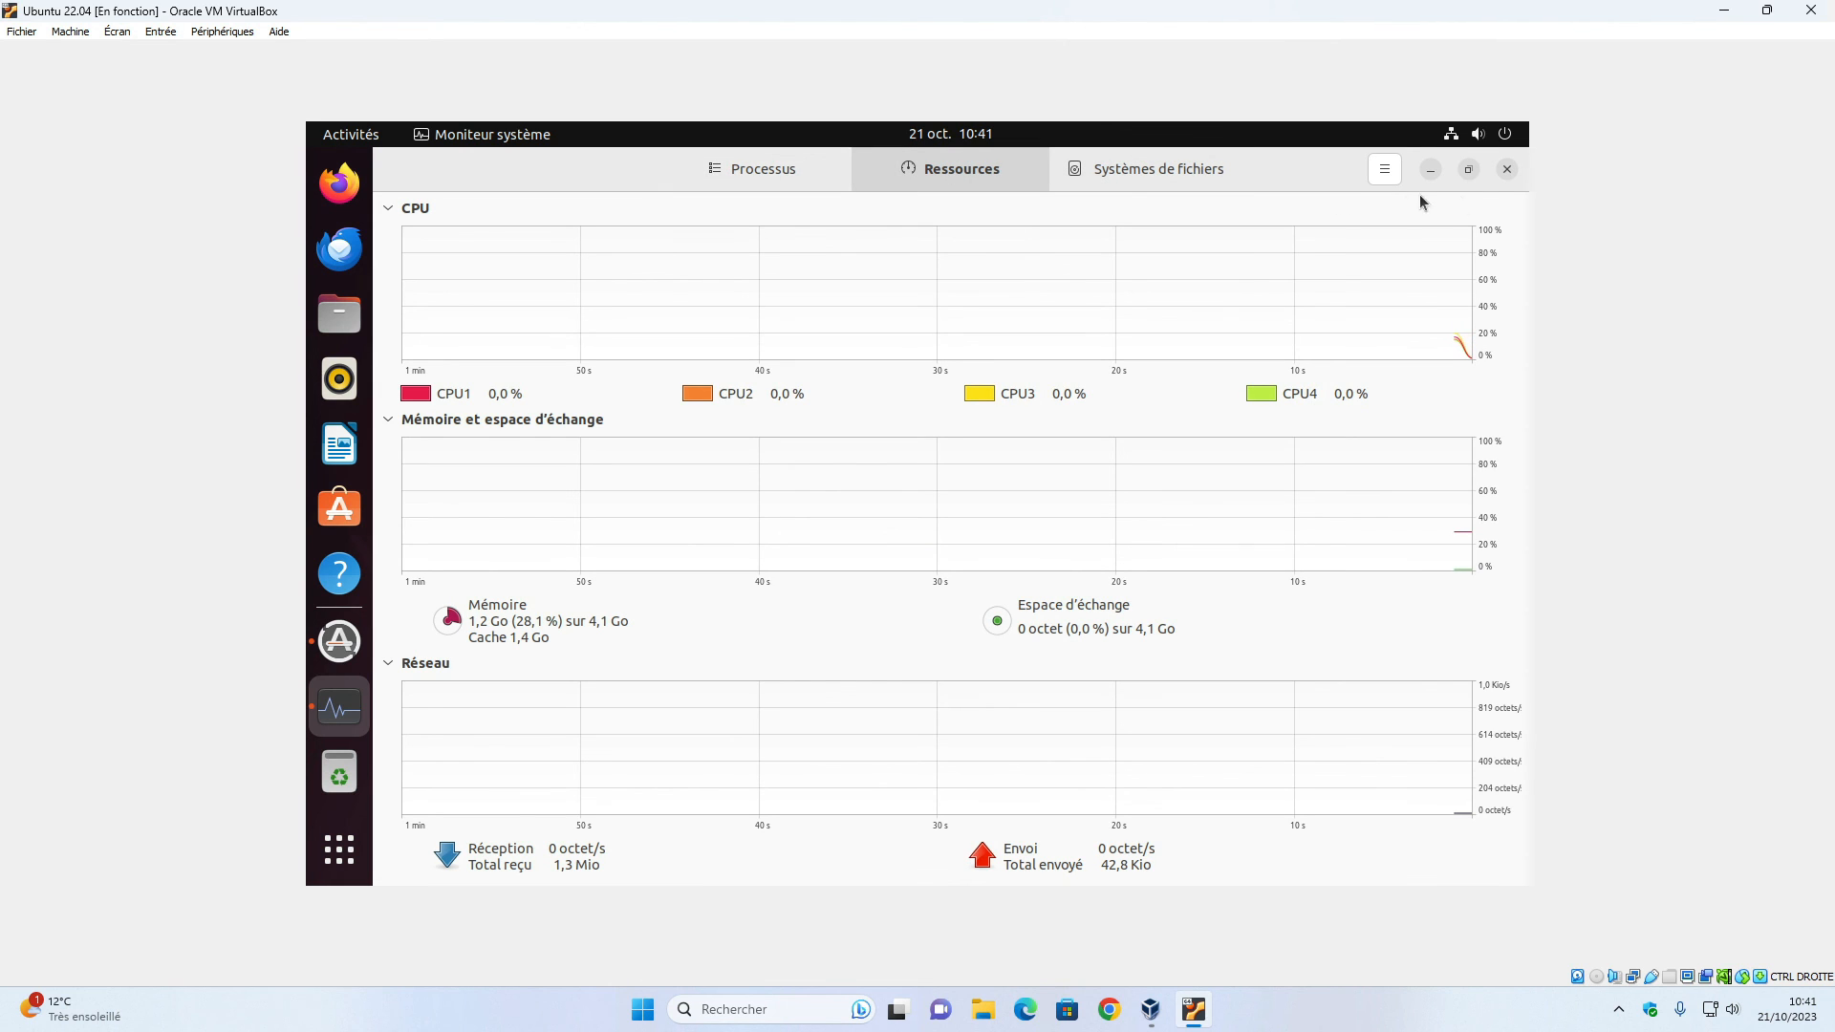
pyautogui.click(1469, 176)
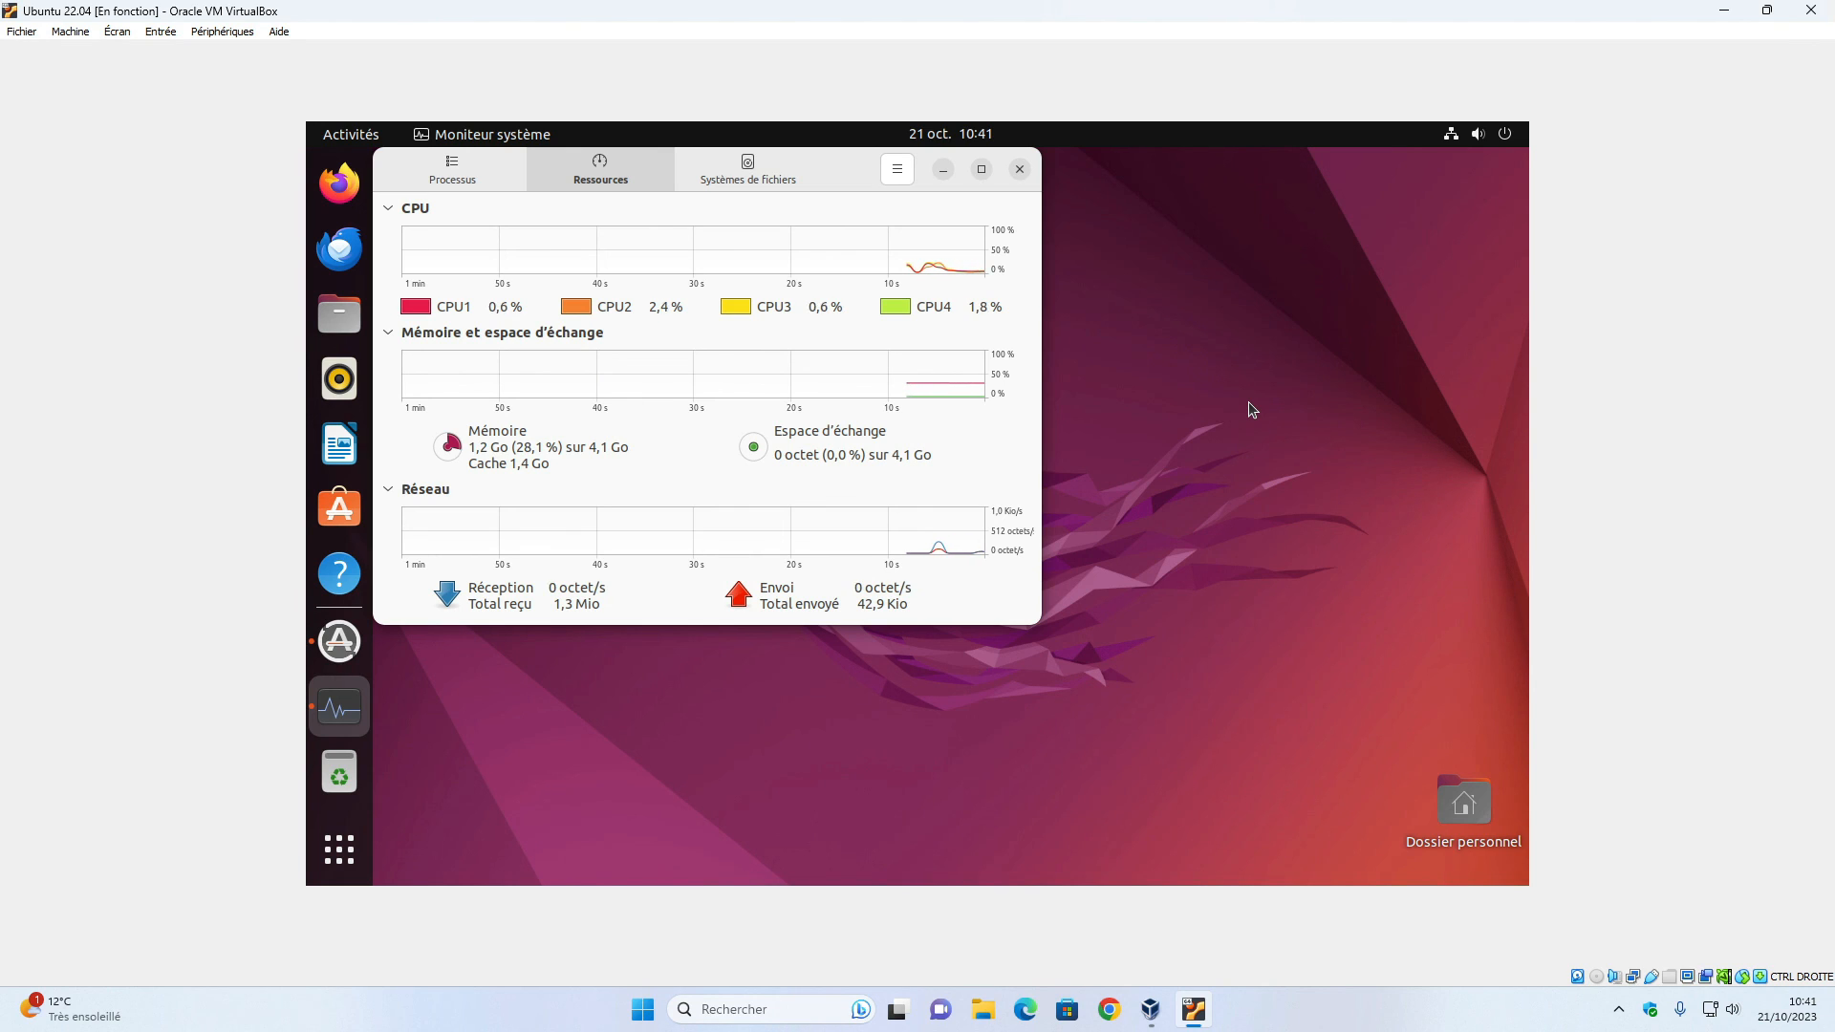
pyautogui.moveTo(853, 173); pyautogui.dragTo(941, 229)
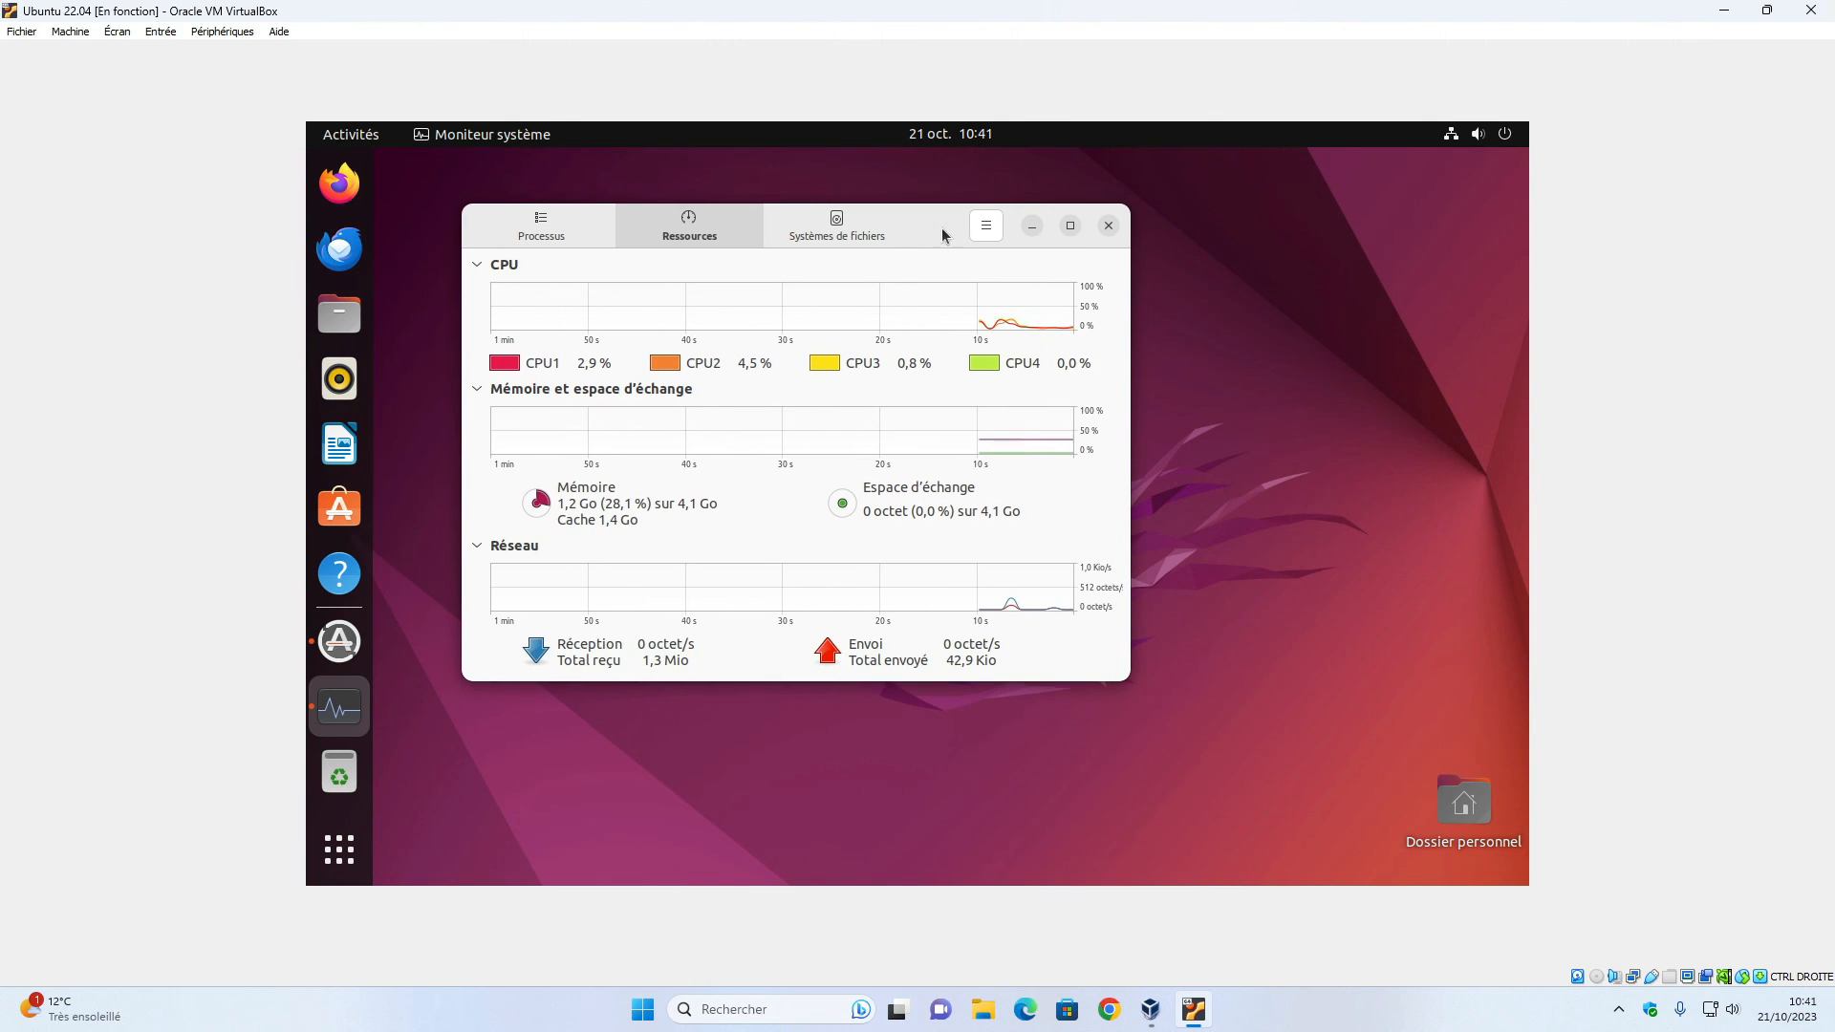
pyautogui.click(1107, 228)
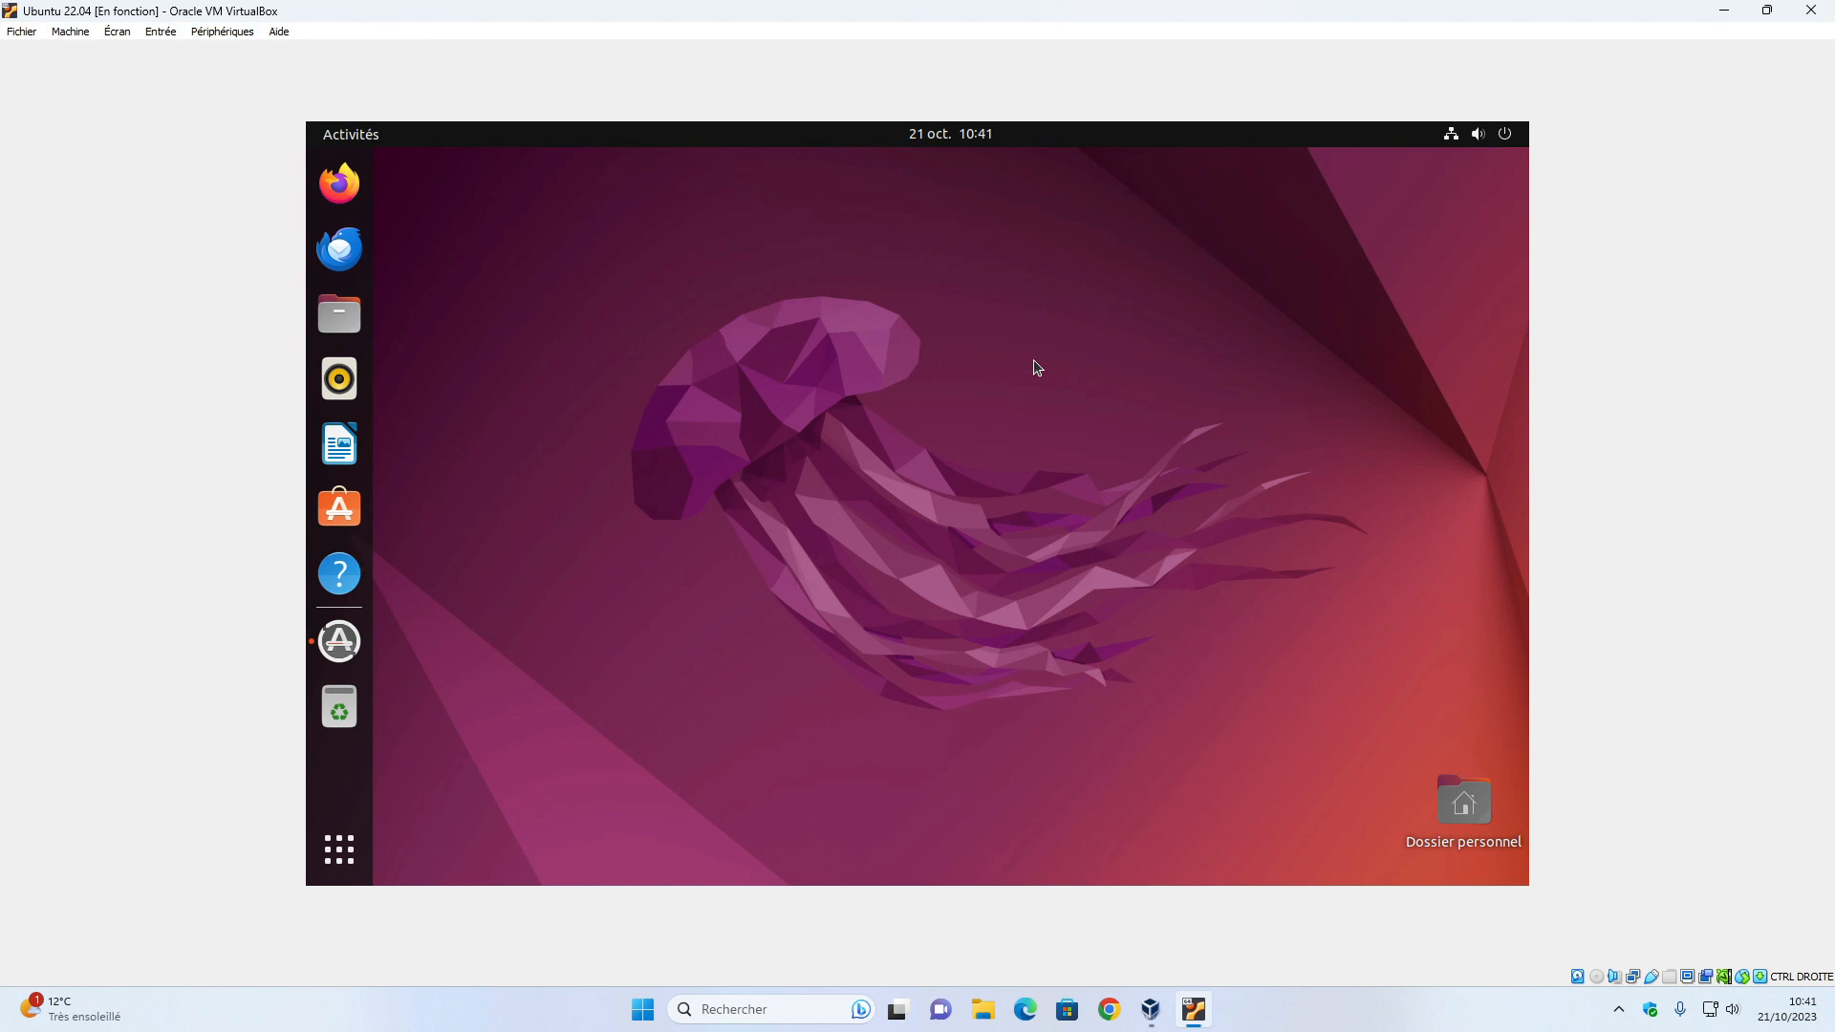
# Step: Install all the proposed Ubuntu updates from the Update Manager and expand the installation details
pyautogui.click(339, 640)
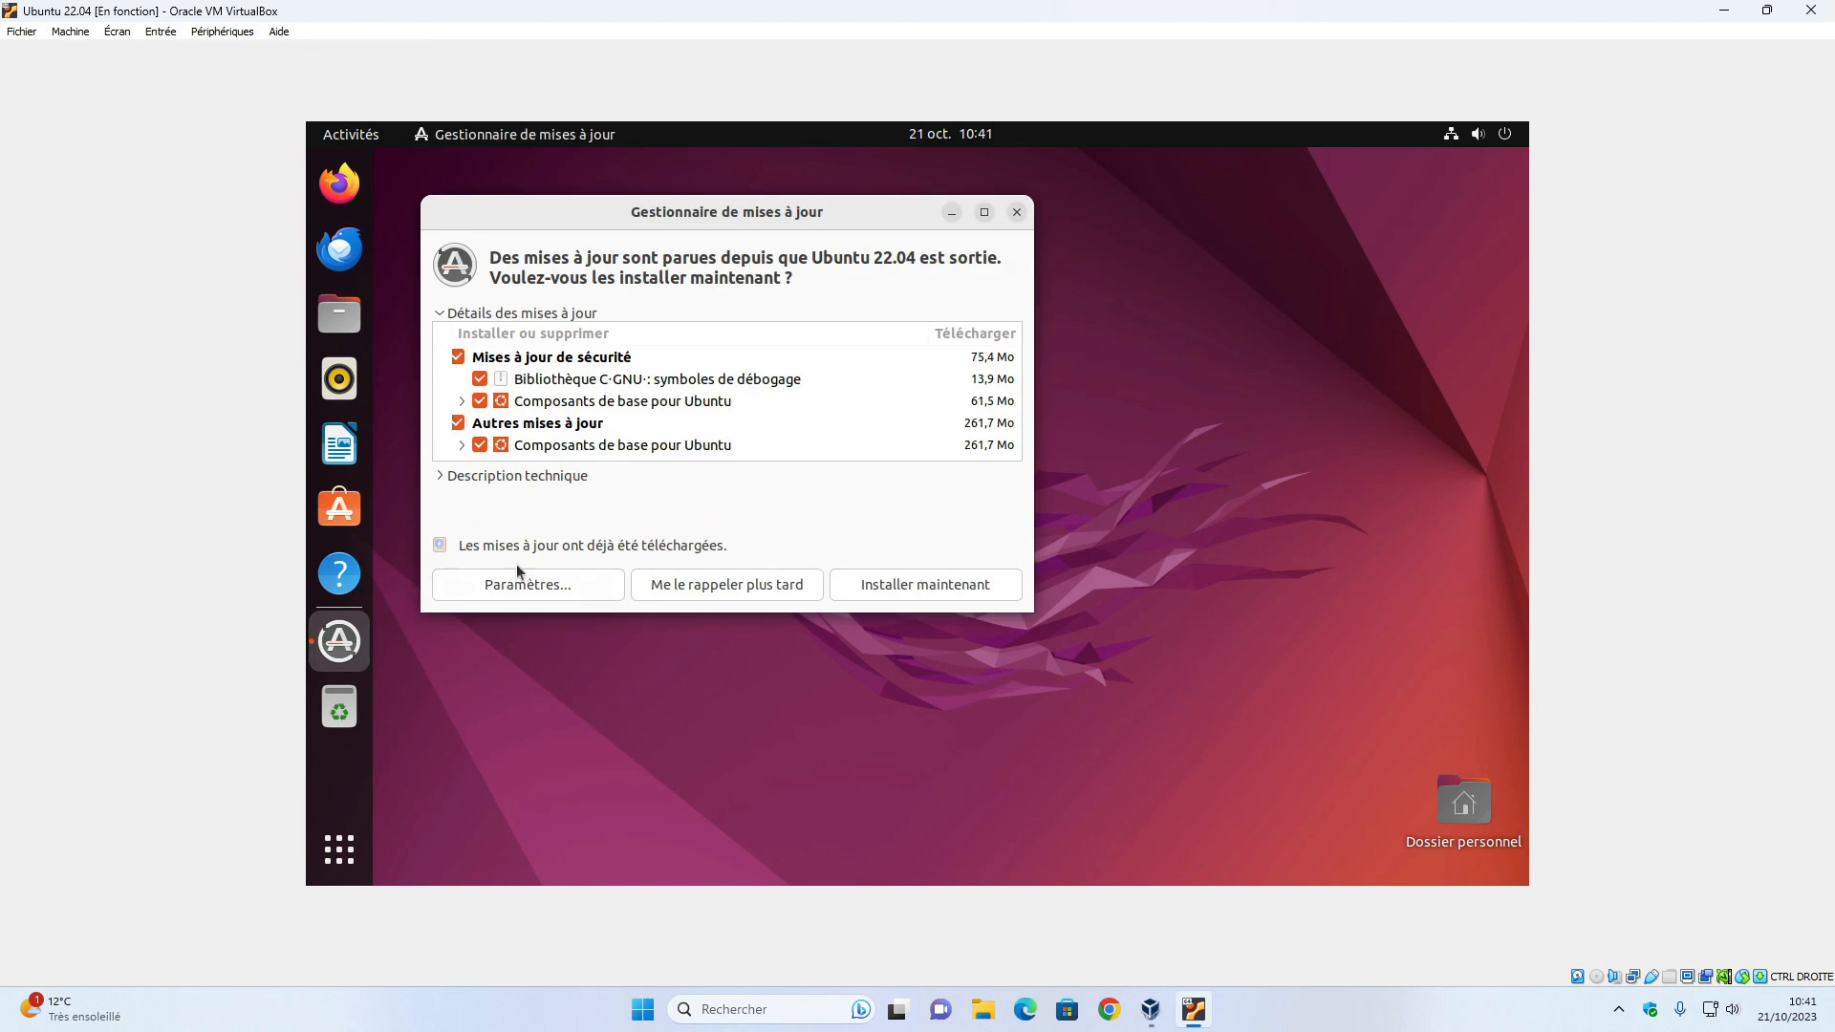
pyautogui.click(959, 596)
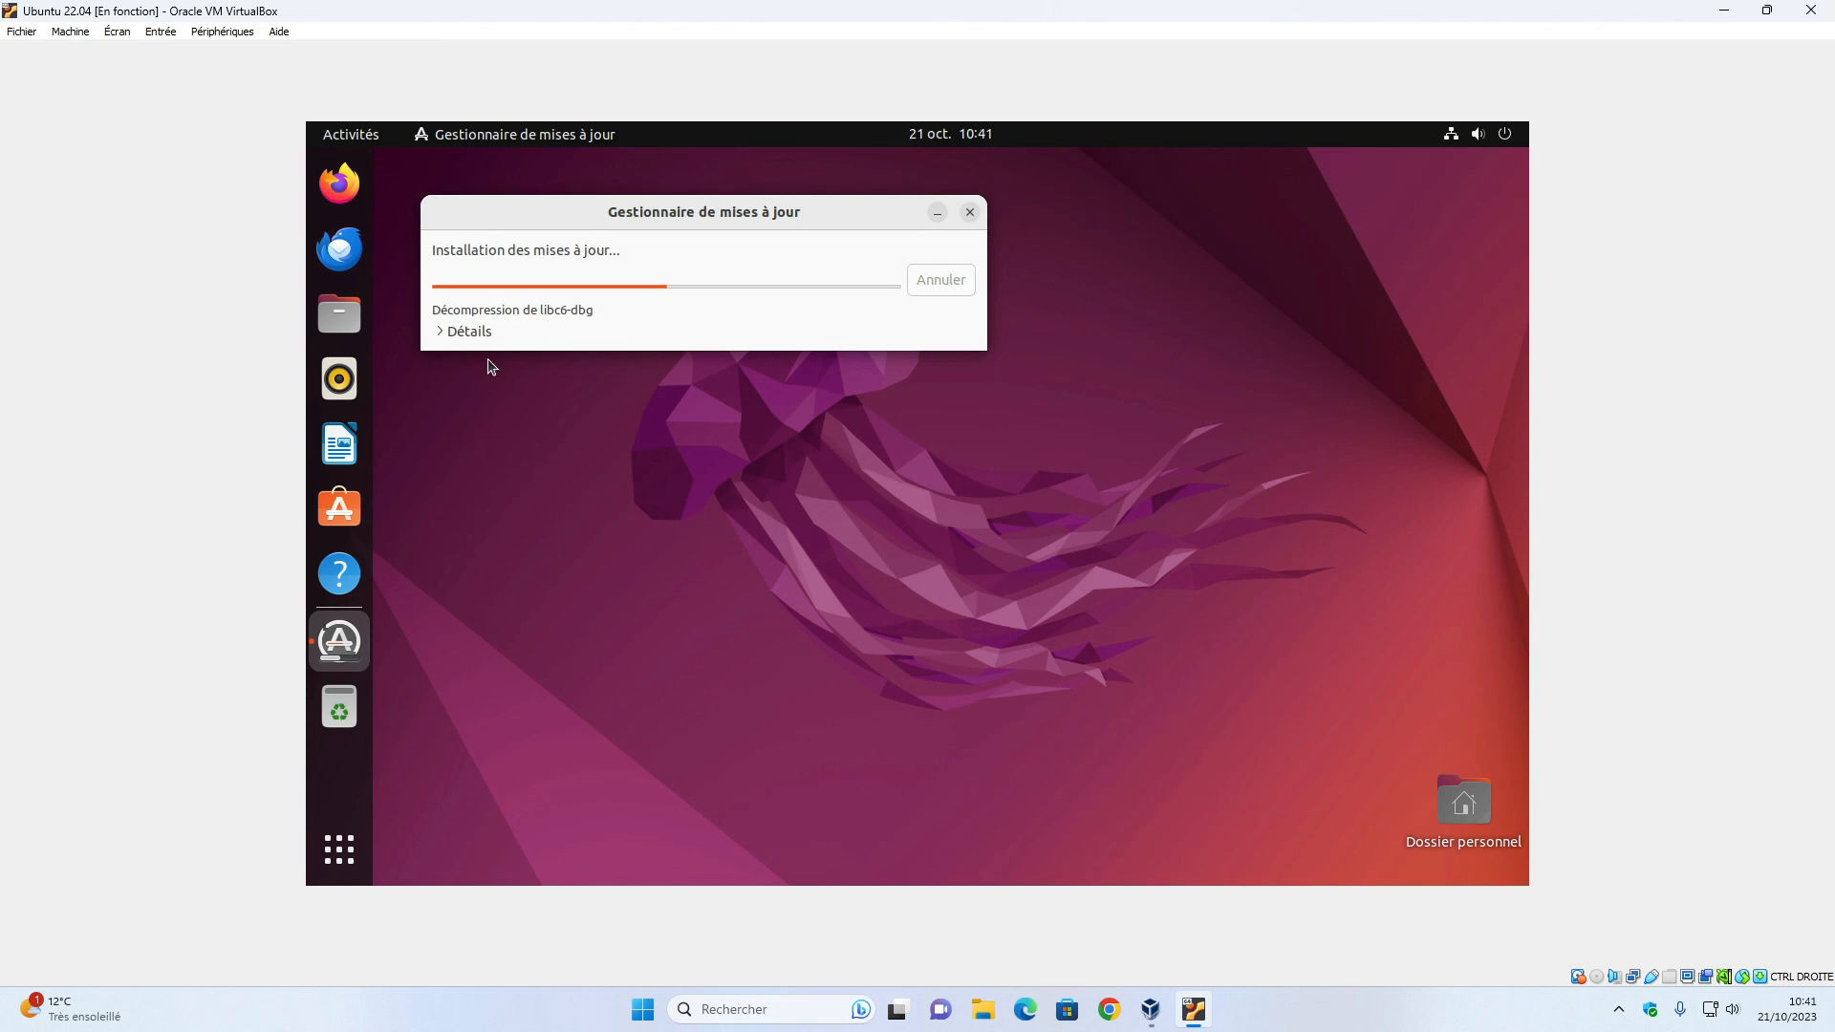
pyautogui.click(450, 333)
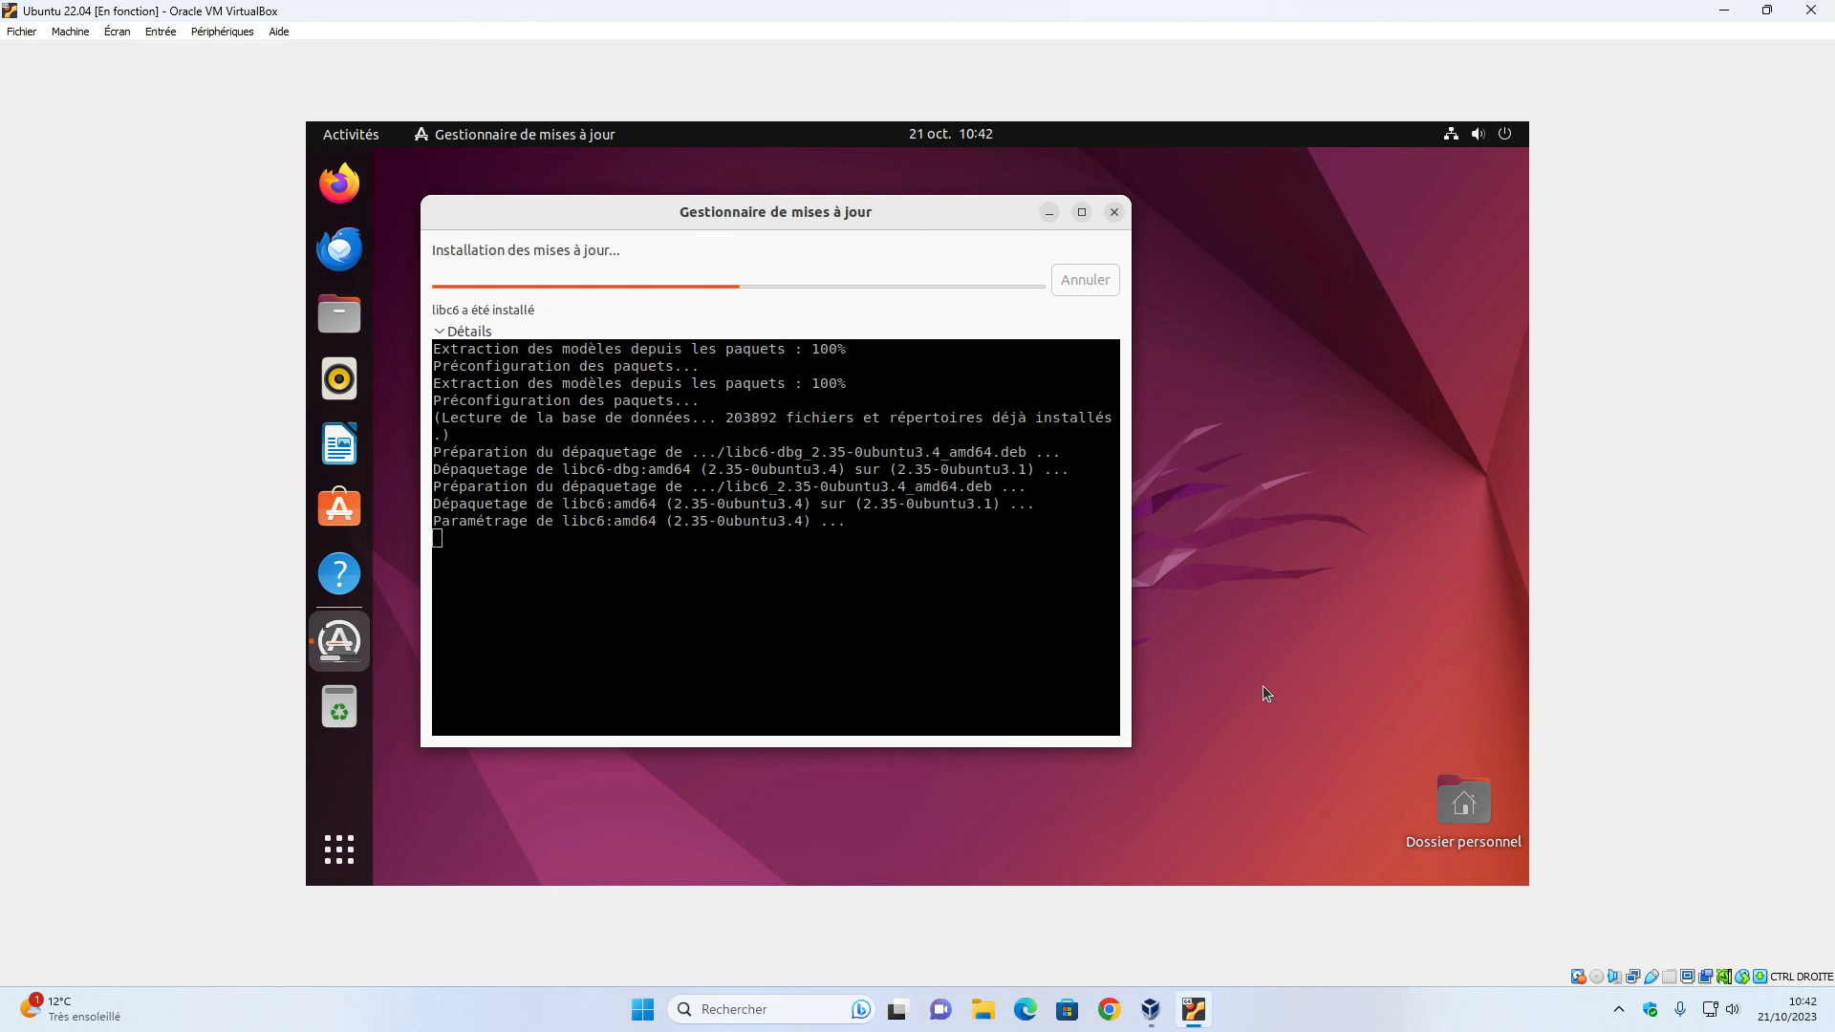